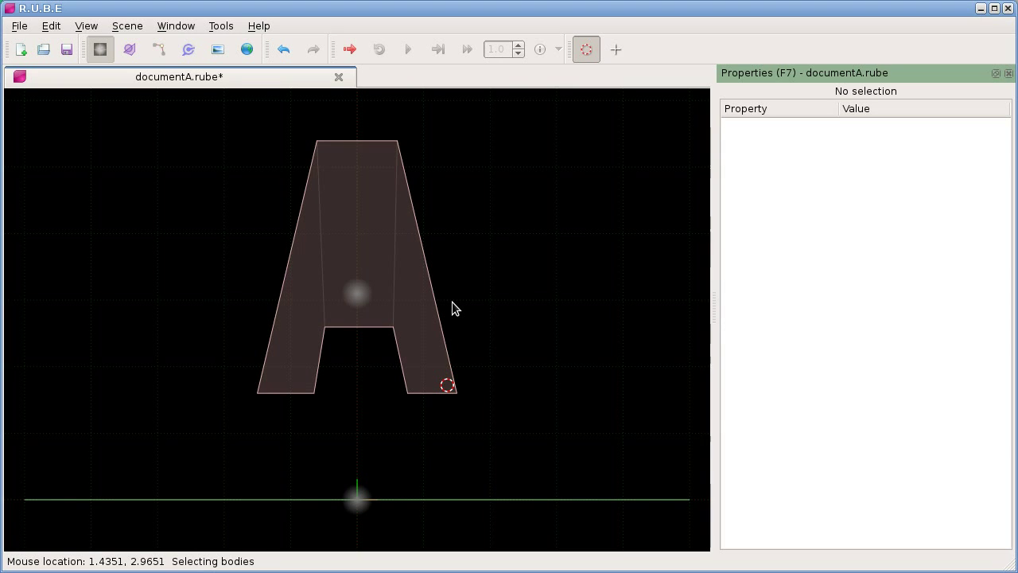
Drag the canvas/Properties splitter right to widen the canvas, and pan so the A body sits lower
scroll(452, 308, down, 2)
scroll(480, 293, up, 1)
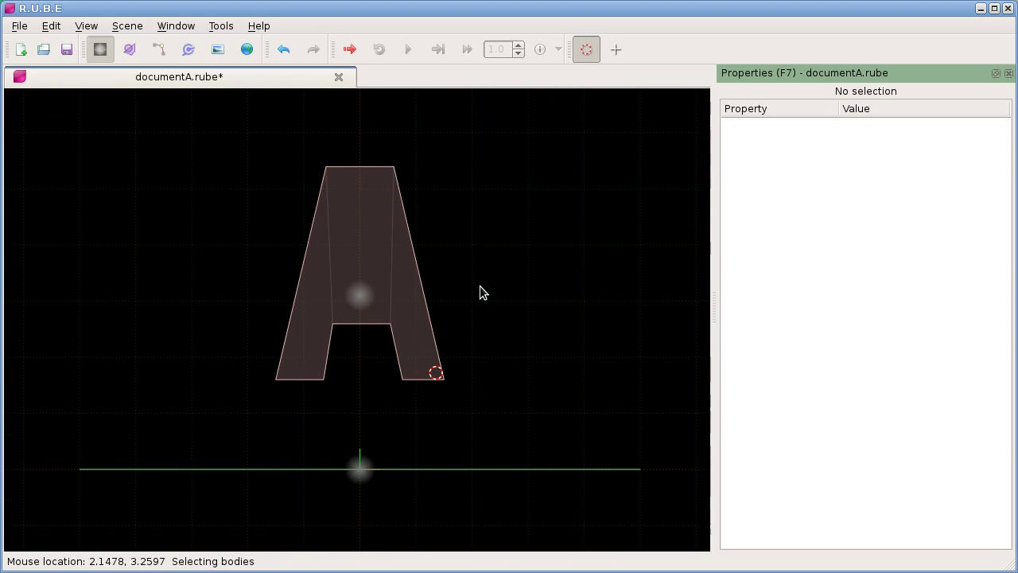
drag(716, 269, 745, 267)
right_drag(513, 266, 485, 300)
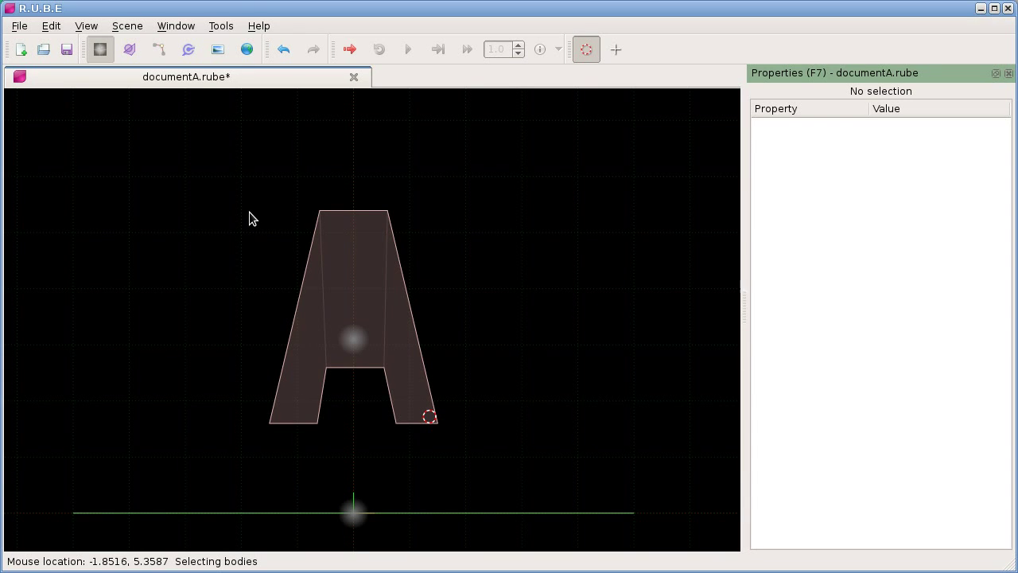
click(95, 28)
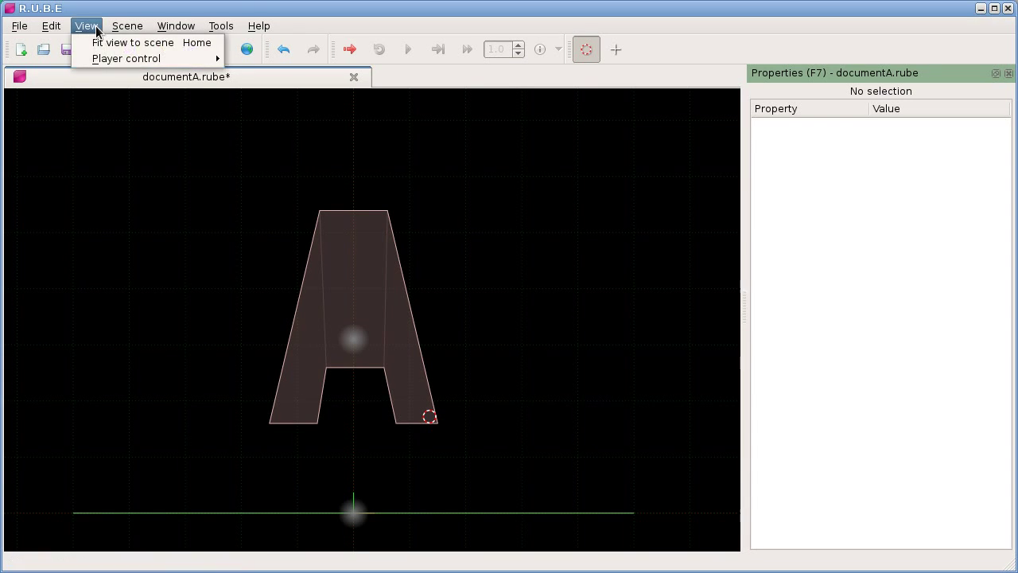
mouse_move(127, 27)
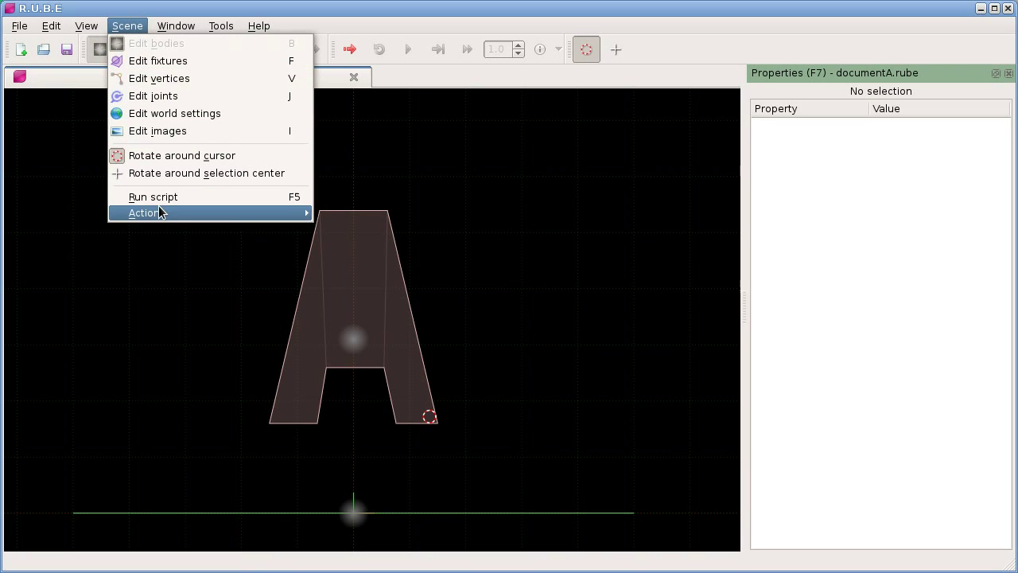
mouse_move(159, 213)
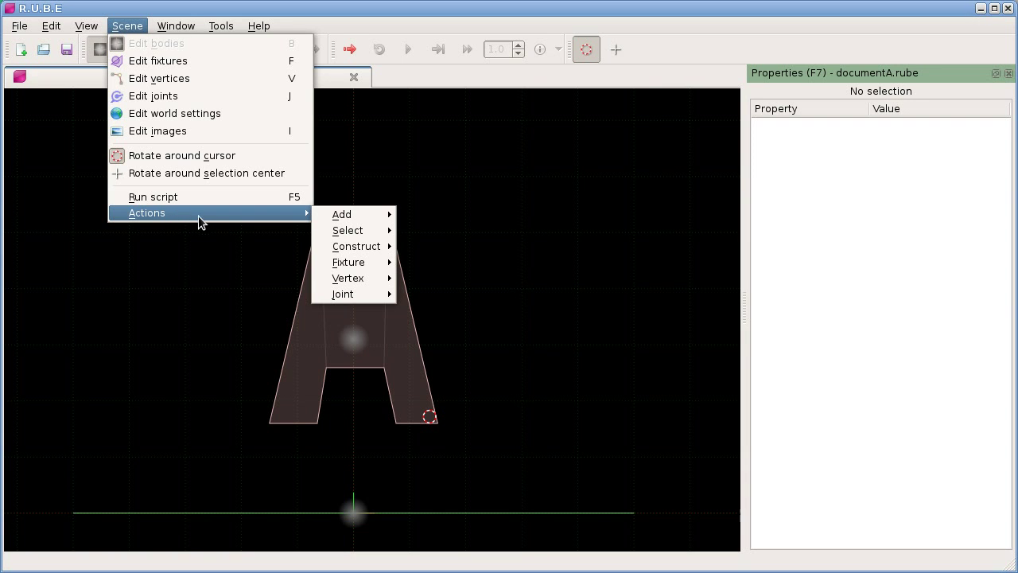
click(214, 239)
right_drag(207, 268, 204, 256)
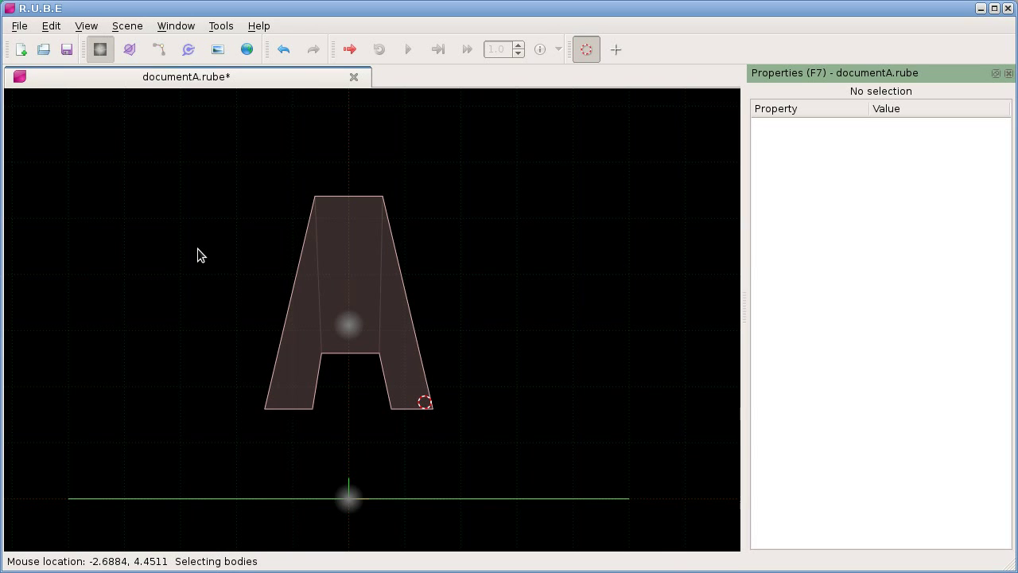
right_click(198, 248)
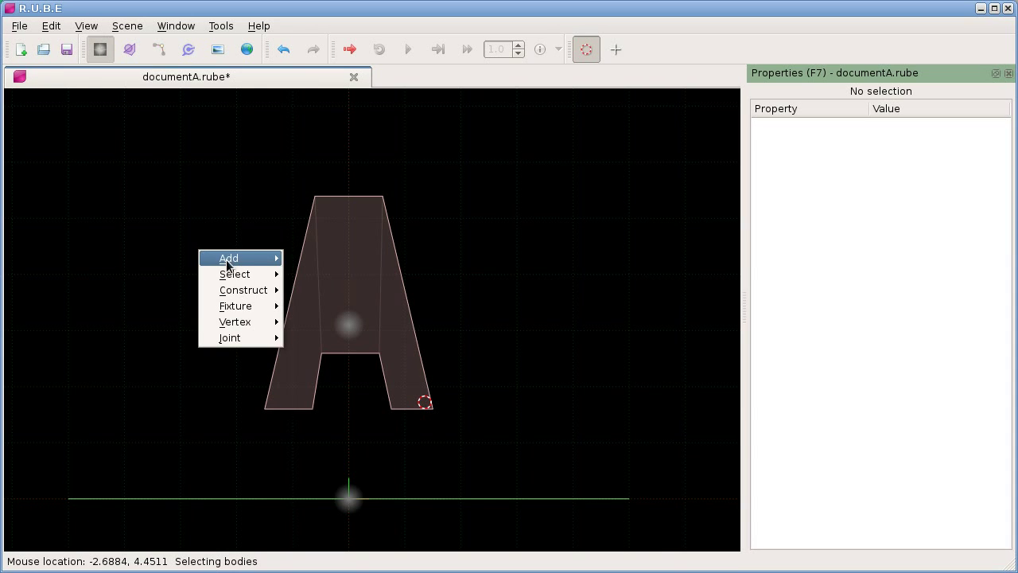
mouse_move(237, 263)
click(238, 236)
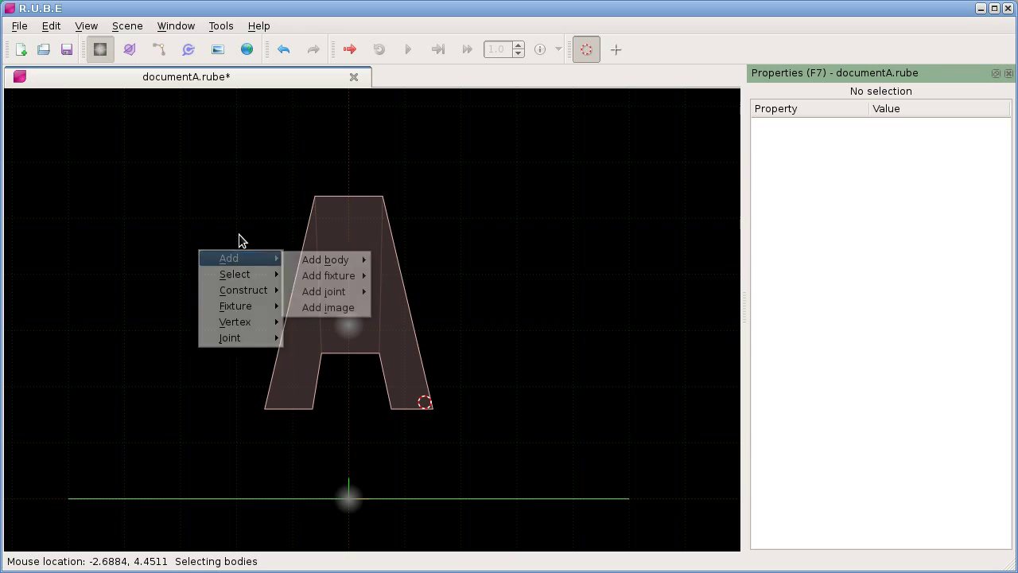
right_click(67, 168)
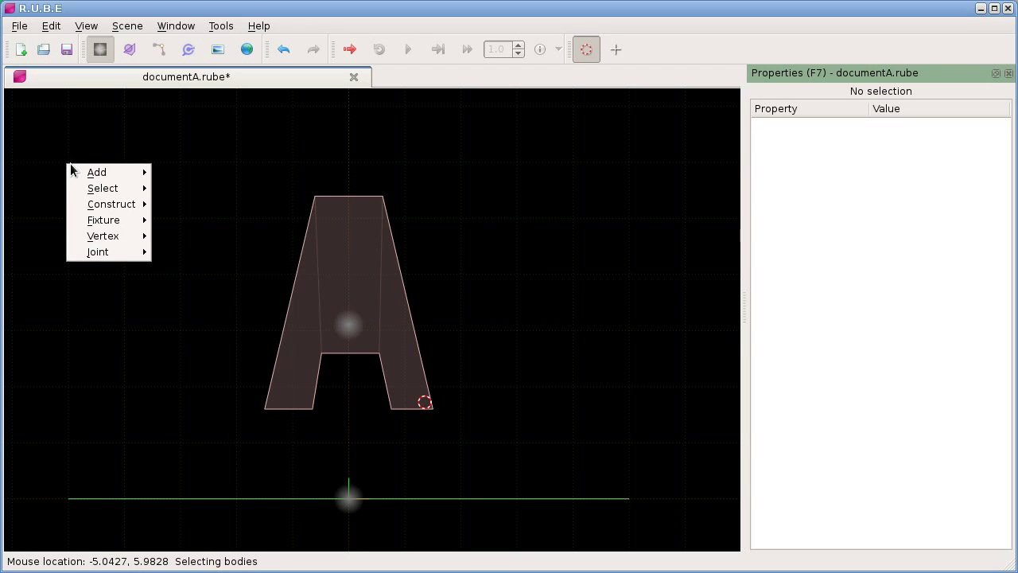
click(80, 159)
right_click(90, 160)
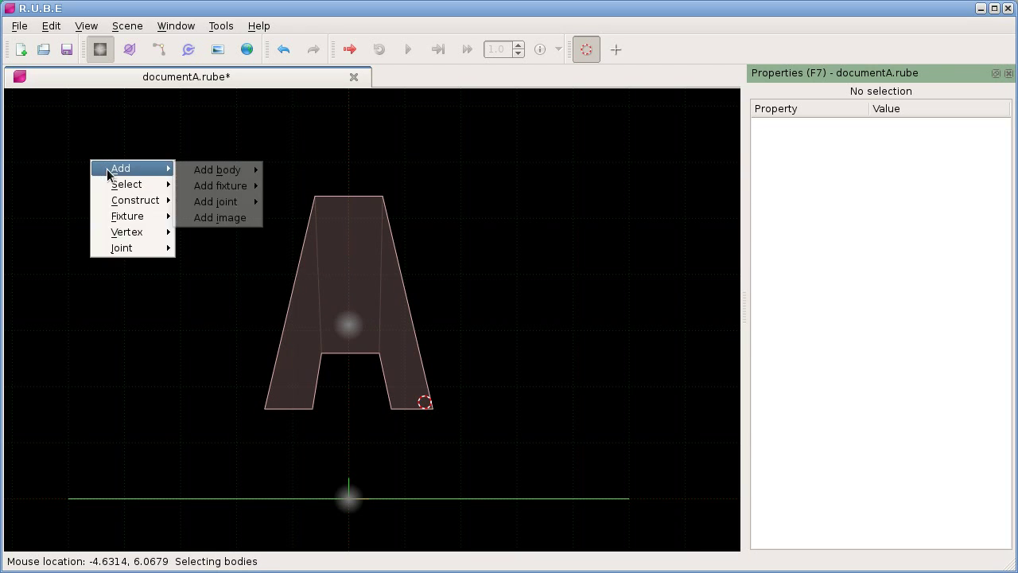
click(104, 153)
right_click(112, 165)
mouse_move(135, 173)
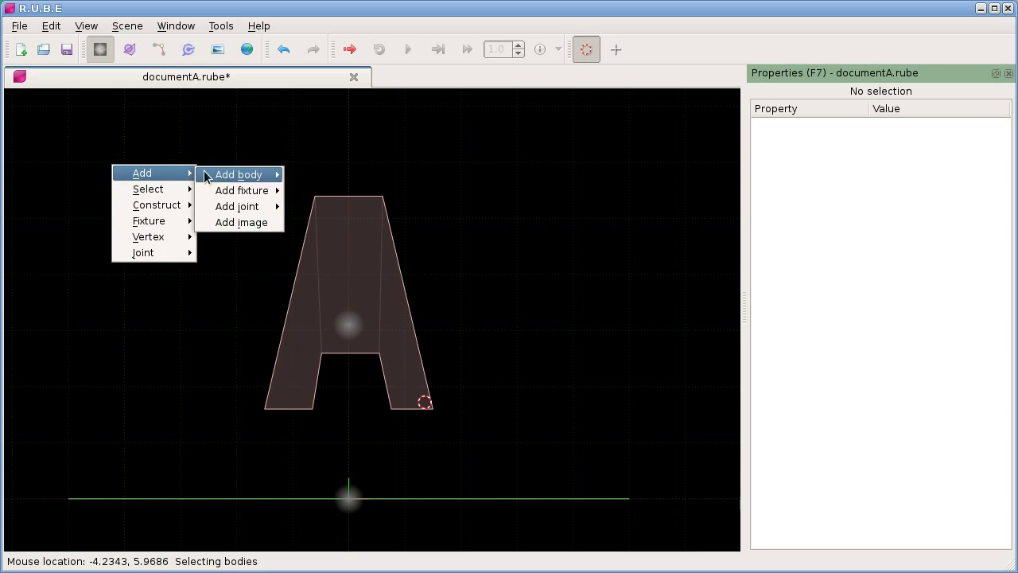
mouse_move(238, 174)
click(187, 270)
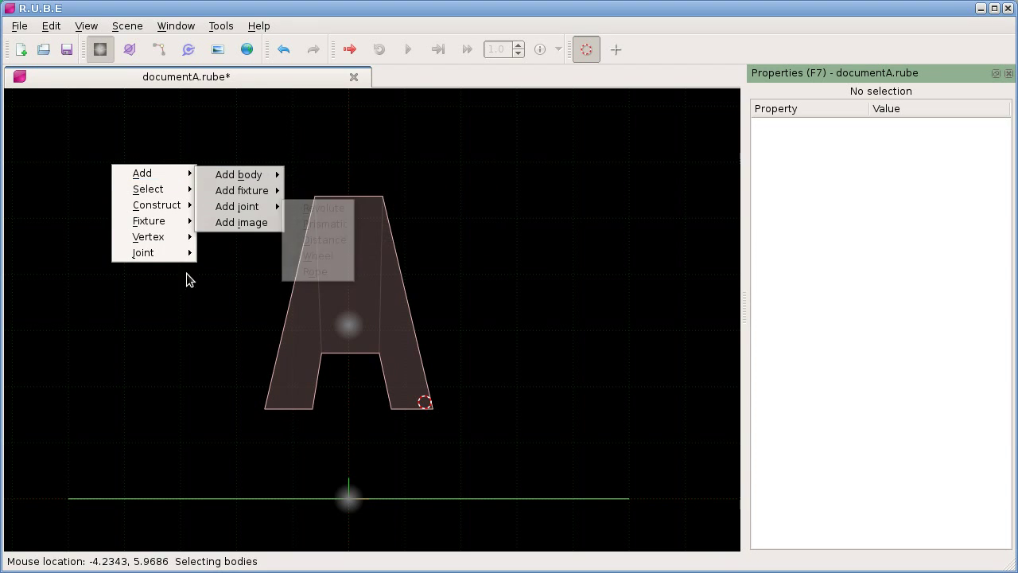
right_click(249, 205)
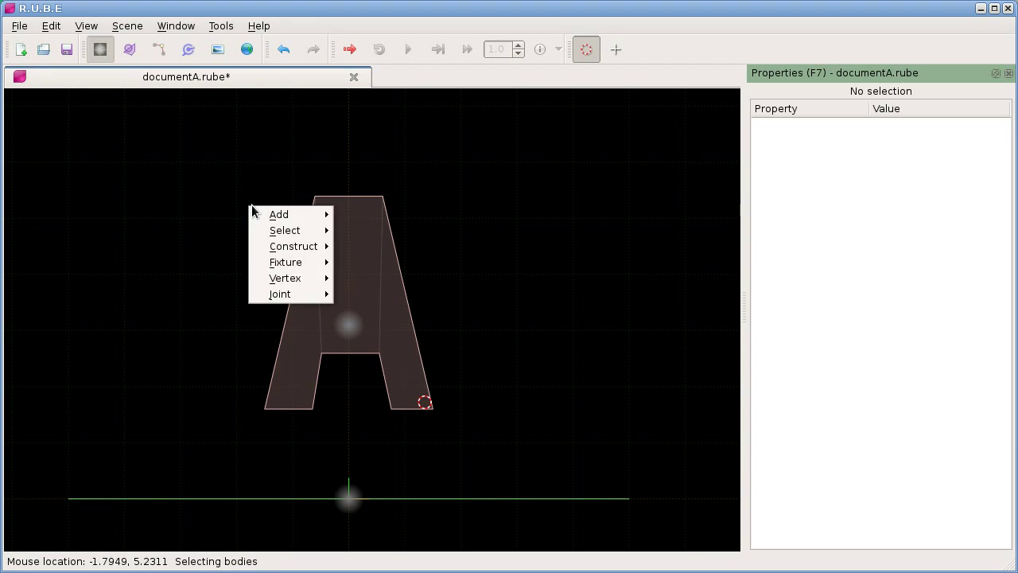
mouse_move(311, 214)
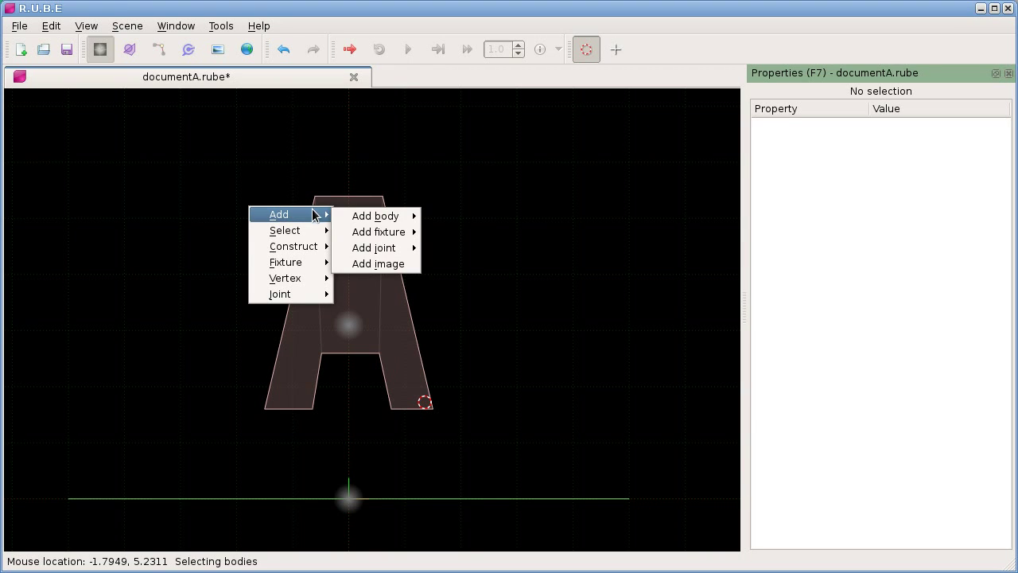
mouse_move(393, 220)
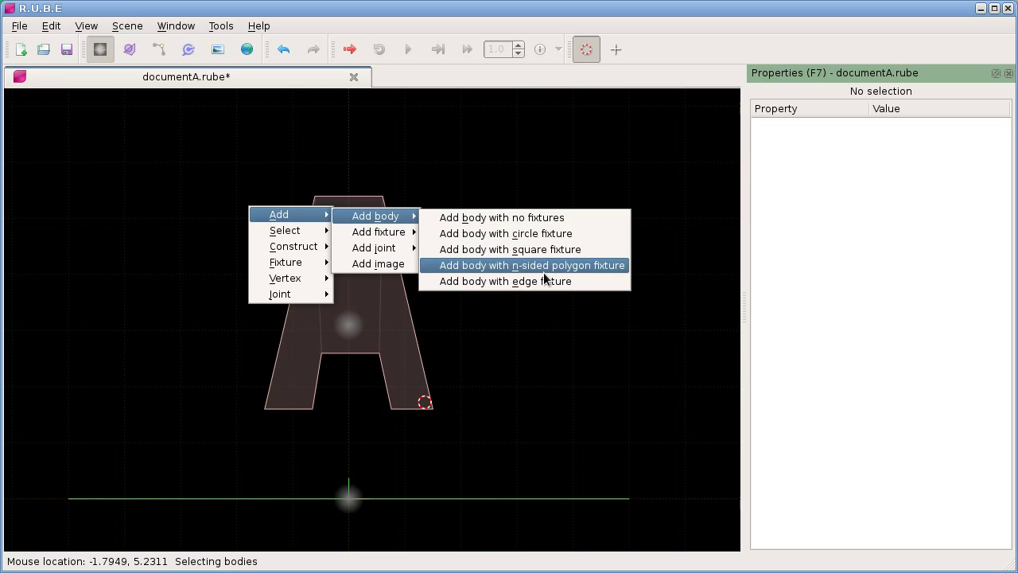
click(479, 302)
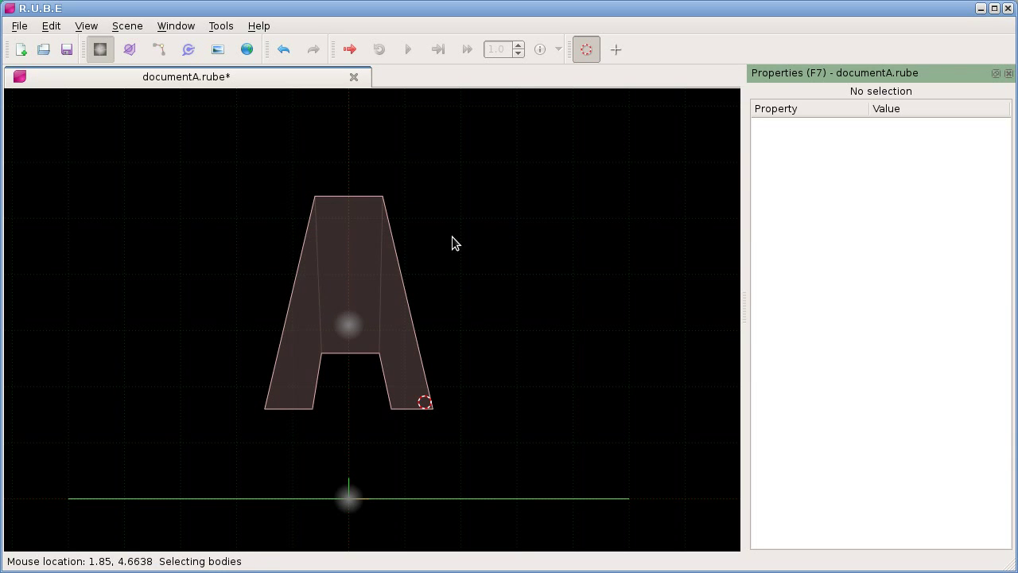
Move the placement marker to empty space right of the A's top
right_click(290, 219)
mouse_move(319, 226)
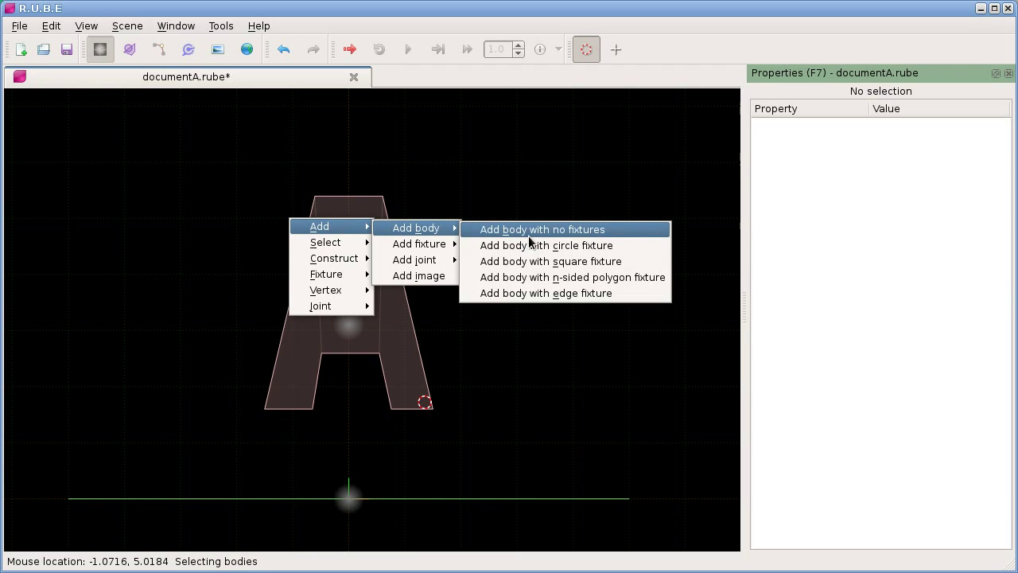
click(548, 229)
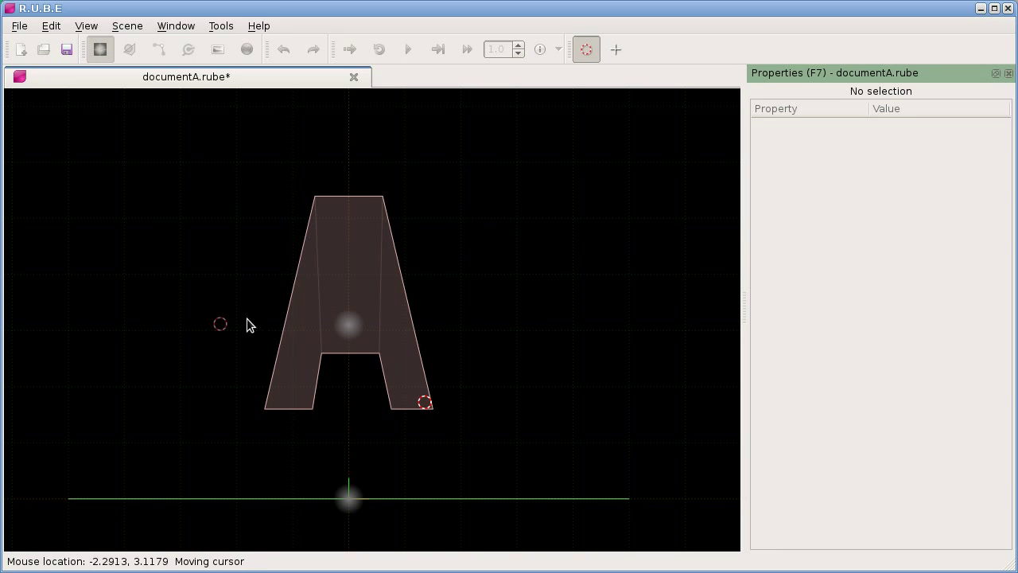
click(465, 196)
Add a body with no fixtures at the marker, then undo it with Ctrl+Z
scroll(461, 221, up, 3)
scroll(442, 230, up, 1)
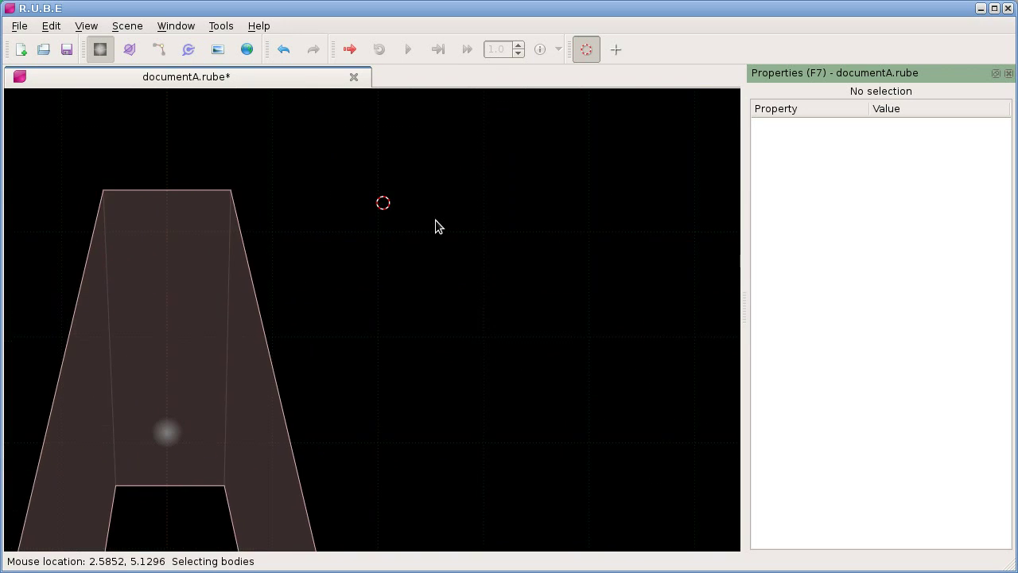
right_drag(436, 225, 382, 244)
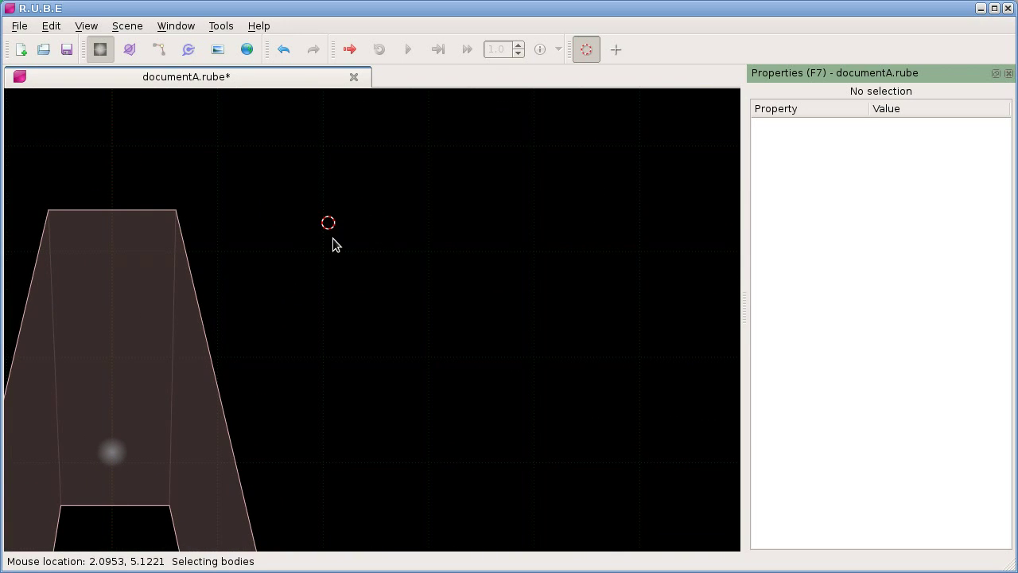
right_click(360, 207)
mouse_move(434, 215)
mouse_move(504, 216)
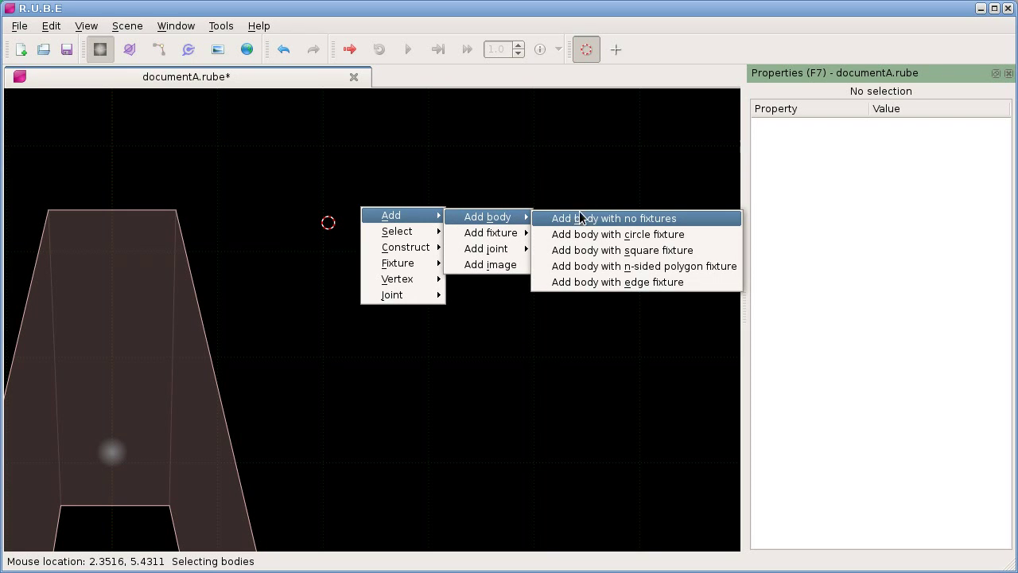
click(639, 218)
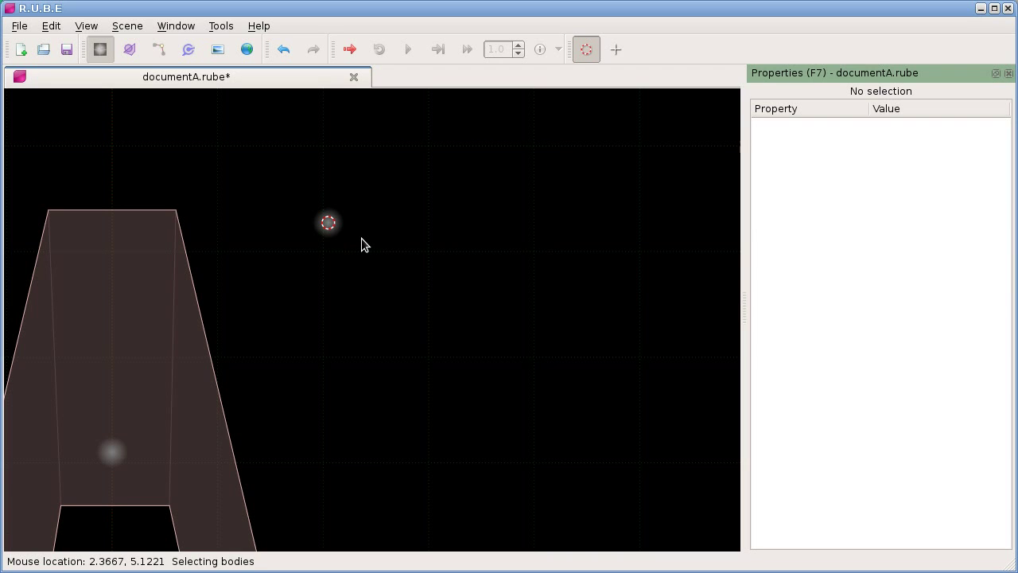
key(ctrl+z)
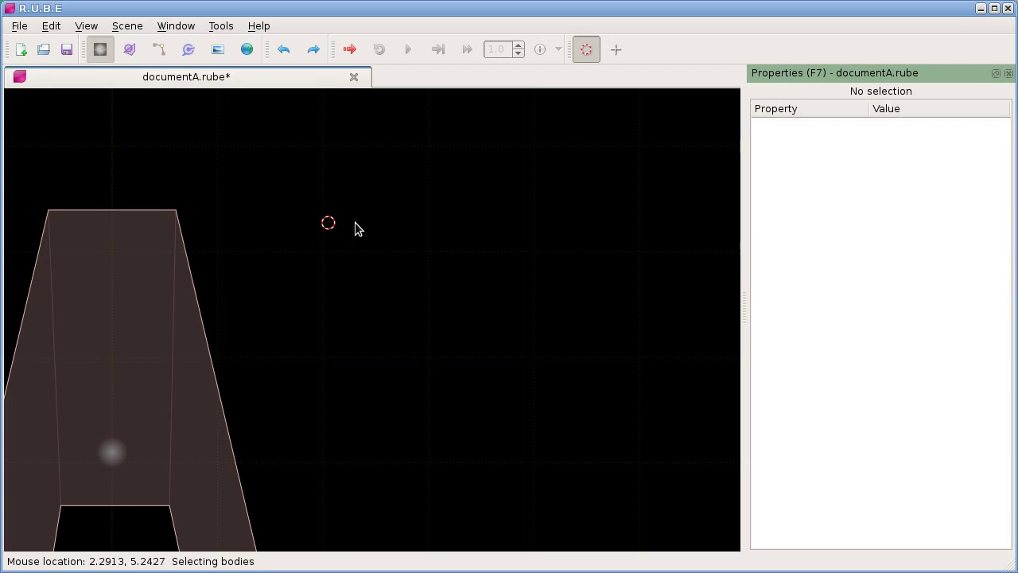
Add a body with a circle fixture at the marker above-right of the A
right_click(368, 198)
mouse_move(387, 206)
mouse_move(500, 207)
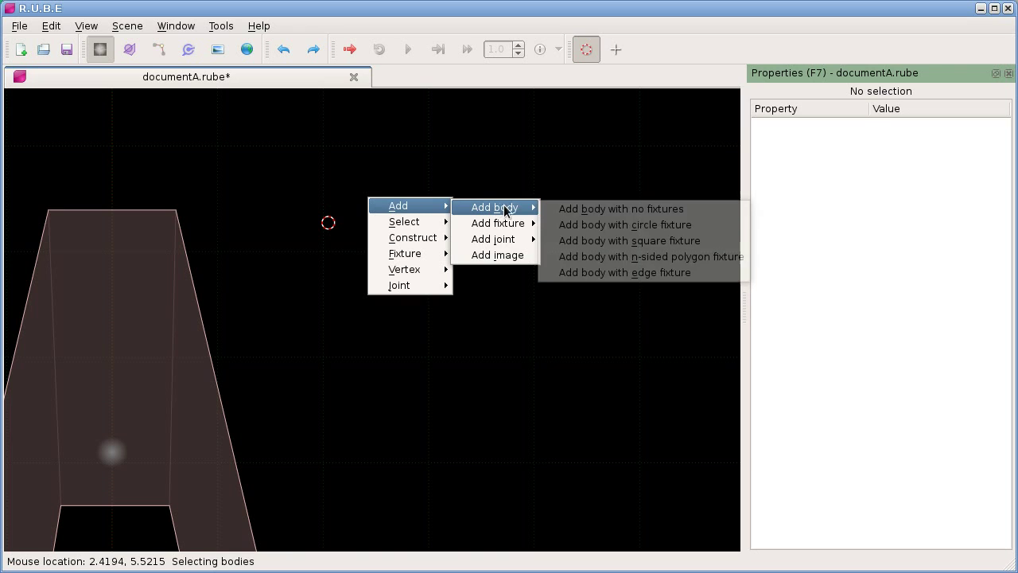
click(609, 225)
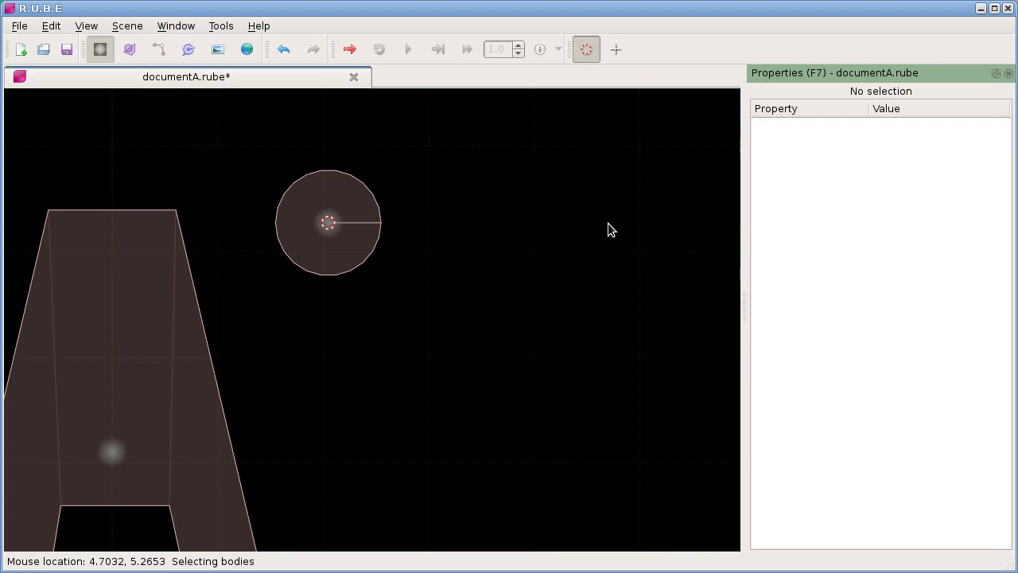
Move the placement marker to empty space right of the new circle
right_drag(518, 235, 457, 244)
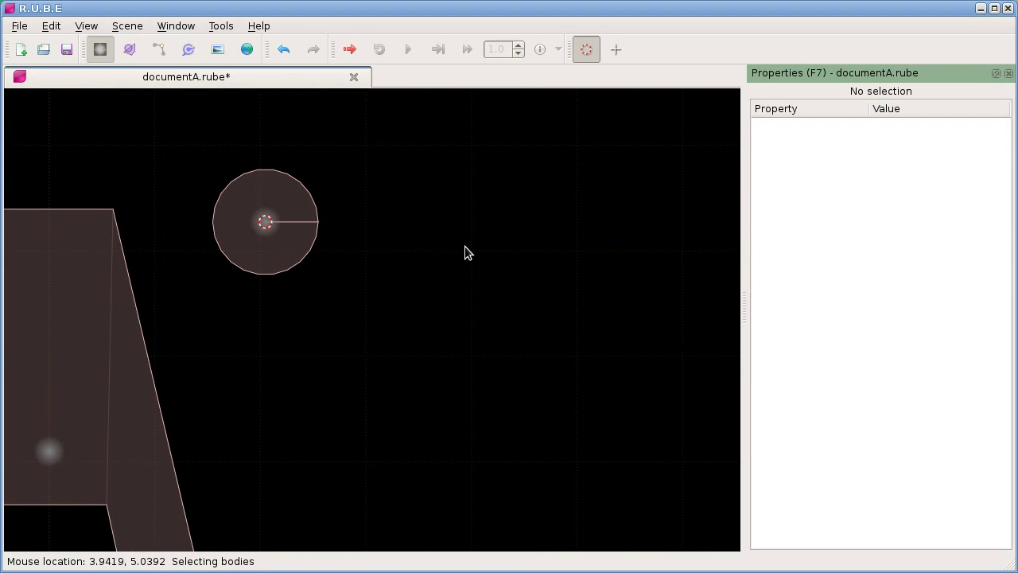
right_drag(377, 264, 349, 253)
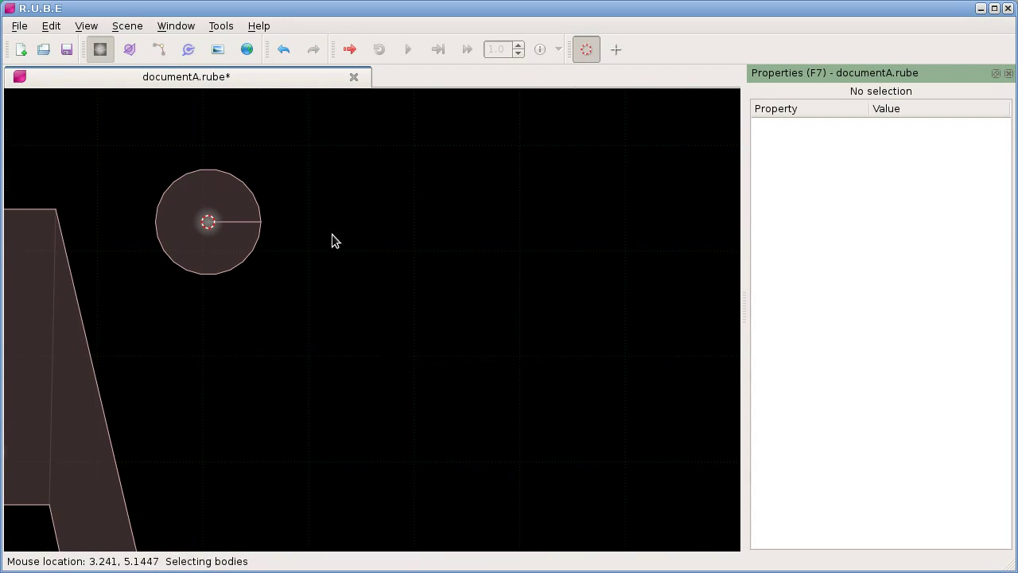
key(c)
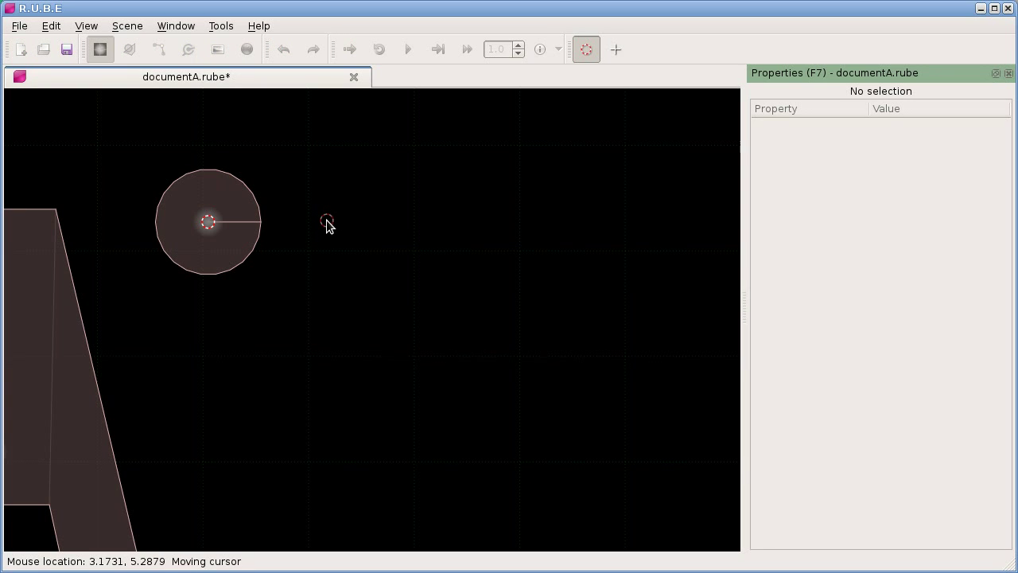
click(327, 220)
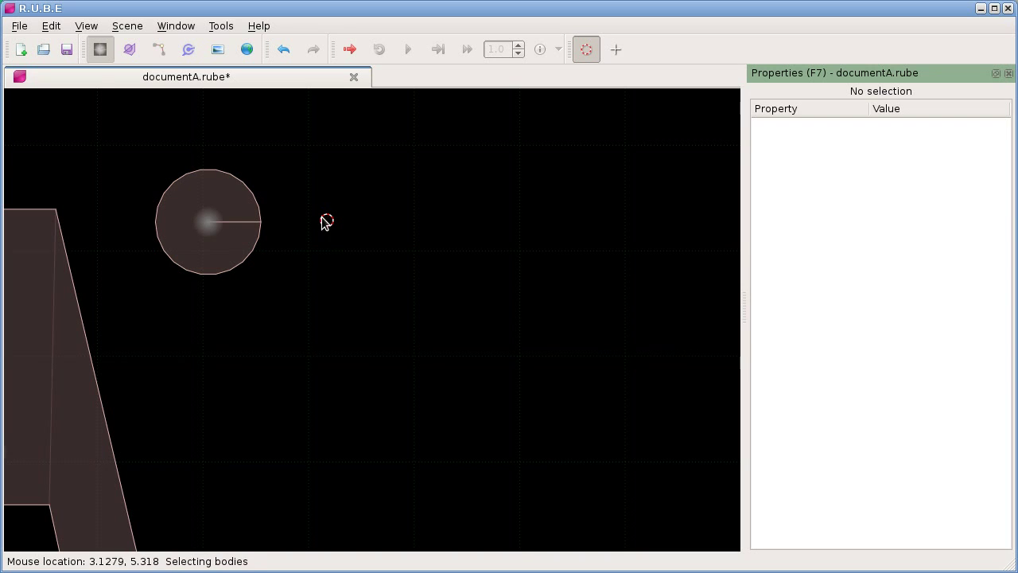
Add a body with a square fixture at the marker beside the circle
right_click(363, 223)
mouse_move(420, 230)
mouse_move(481, 229)
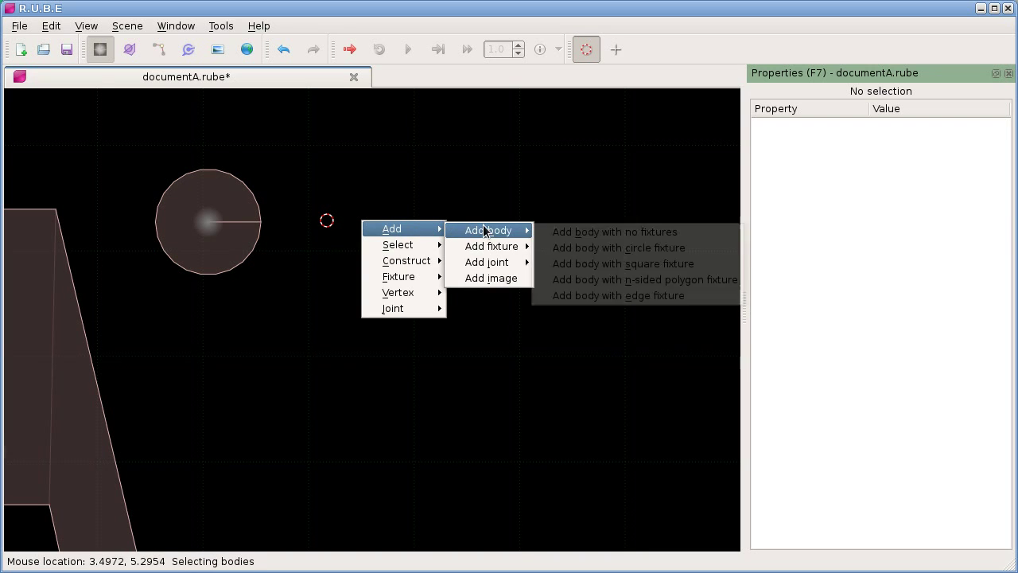
click(588, 268)
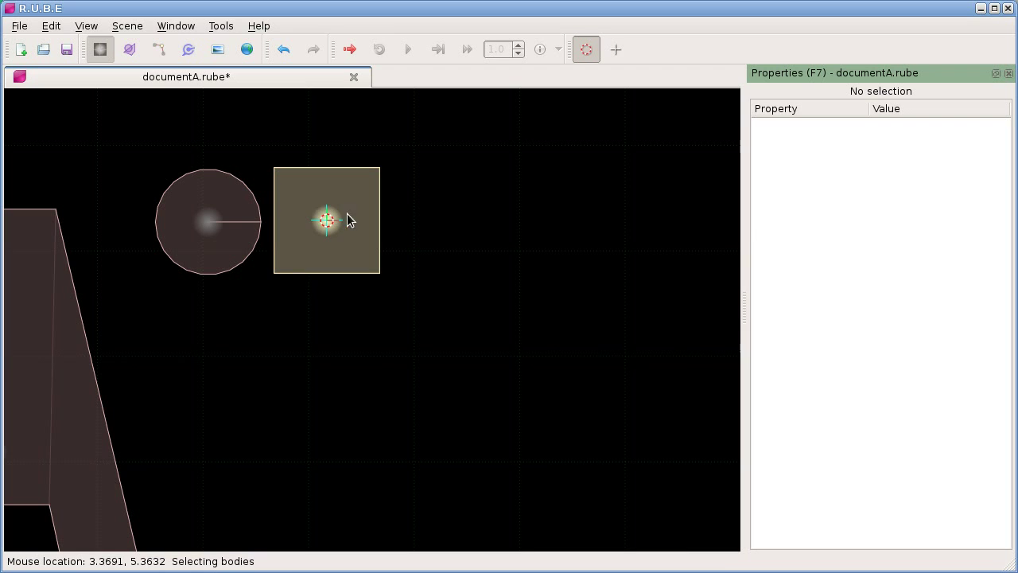
Reposition the placement point to the empty space right of the square
right_drag(372, 287, 279, 293)
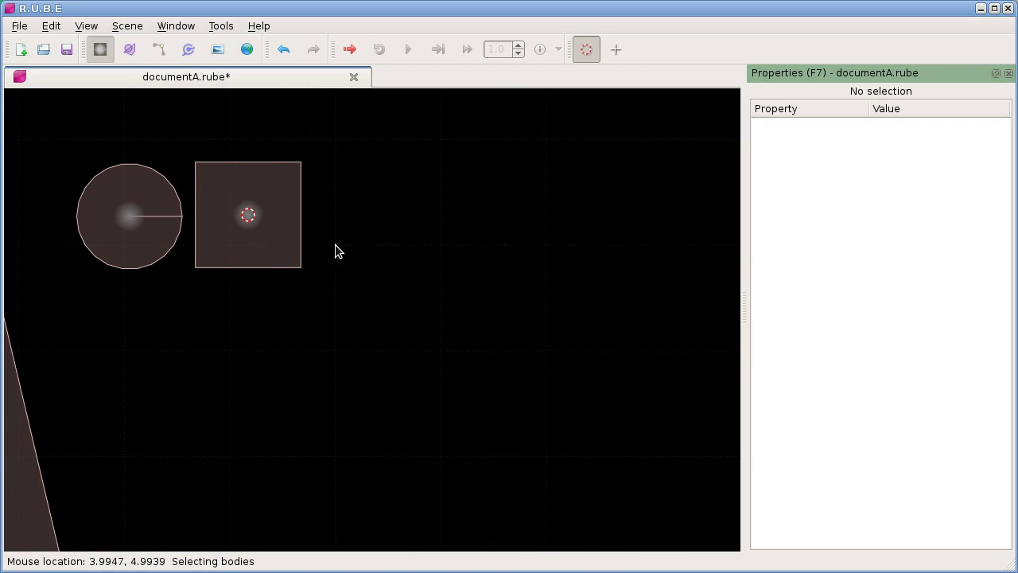
key(grave)
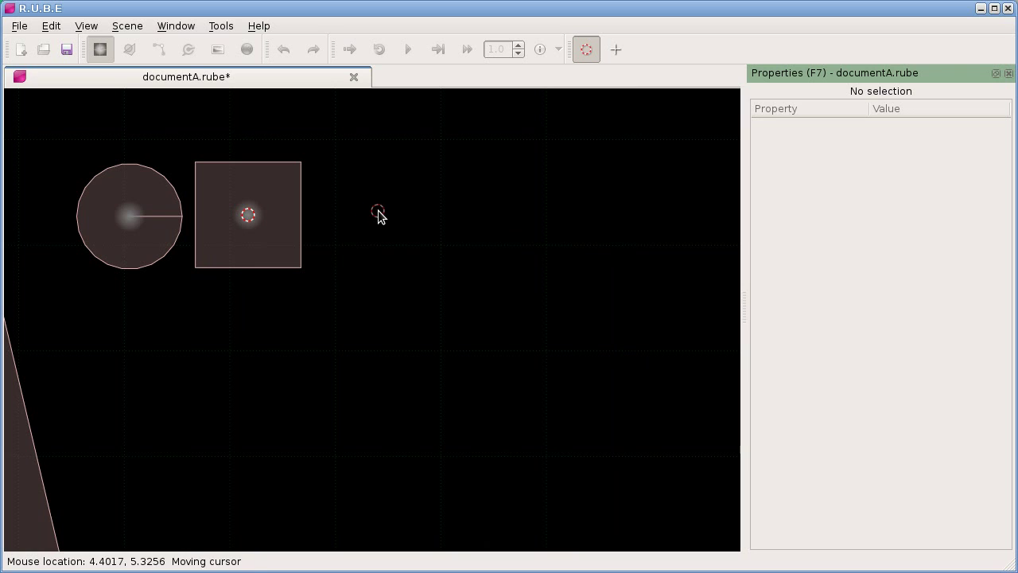
click(378, 213)
Add a body with an n-sided polygon fixture of 5 sides right of the square
right_click(387, 234)
mouse_move(465, 243)
mouse_move(520, 243)
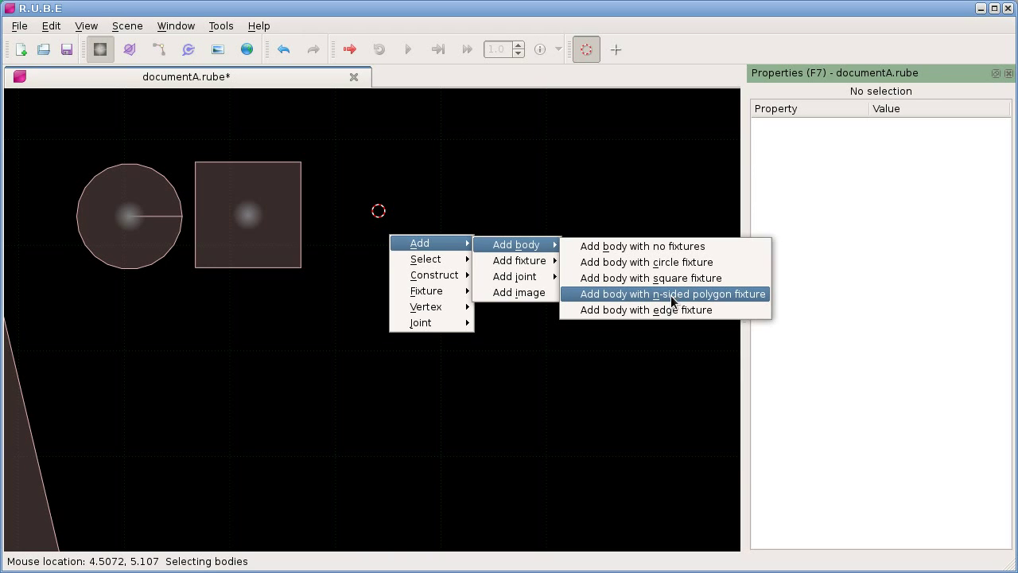
click(671, 295)
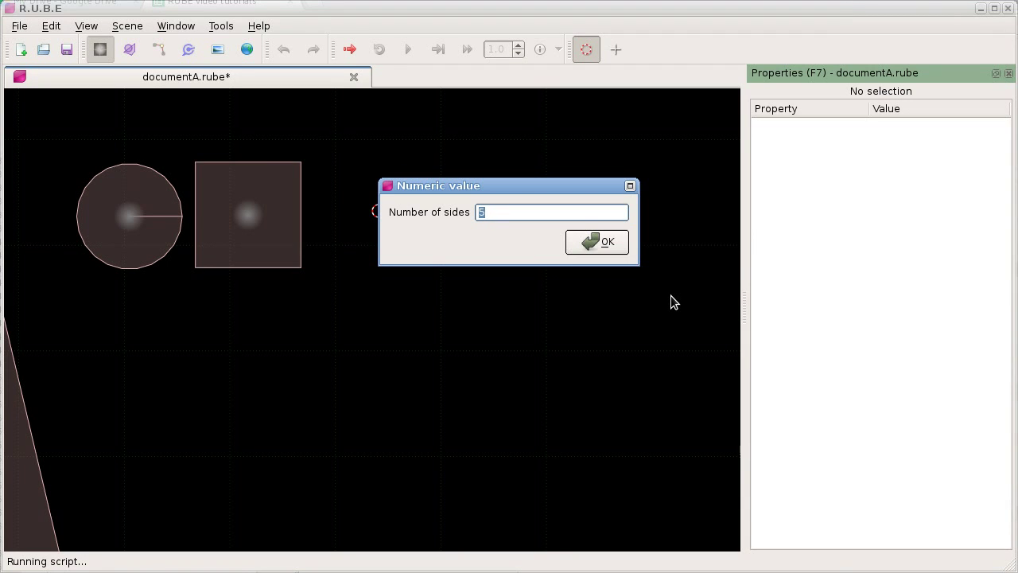
key(Return)
right_drag(502, 298, 459, 309)
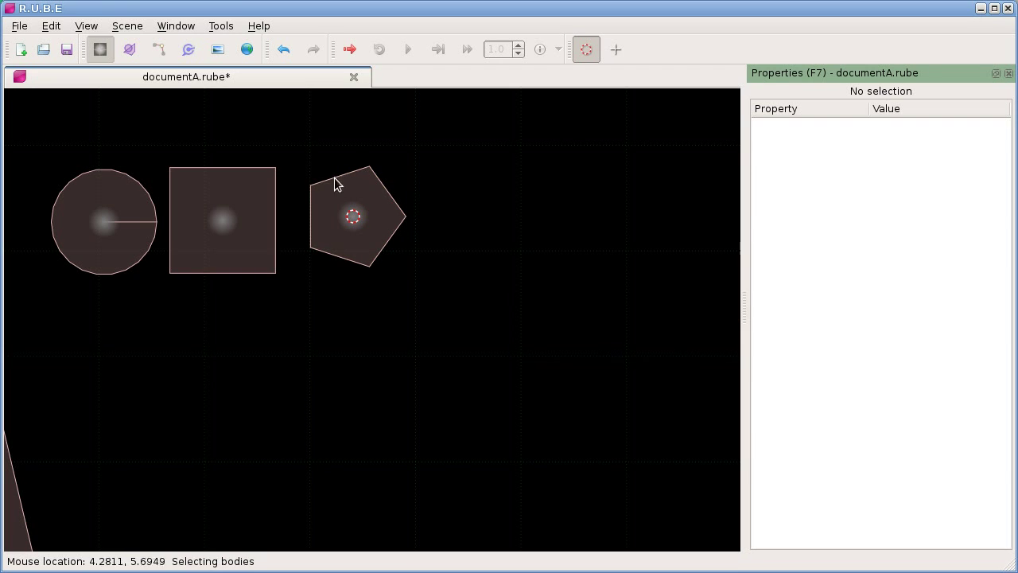
Place the marker right of the pentagon and add a body with an edge fixture there
key(c)
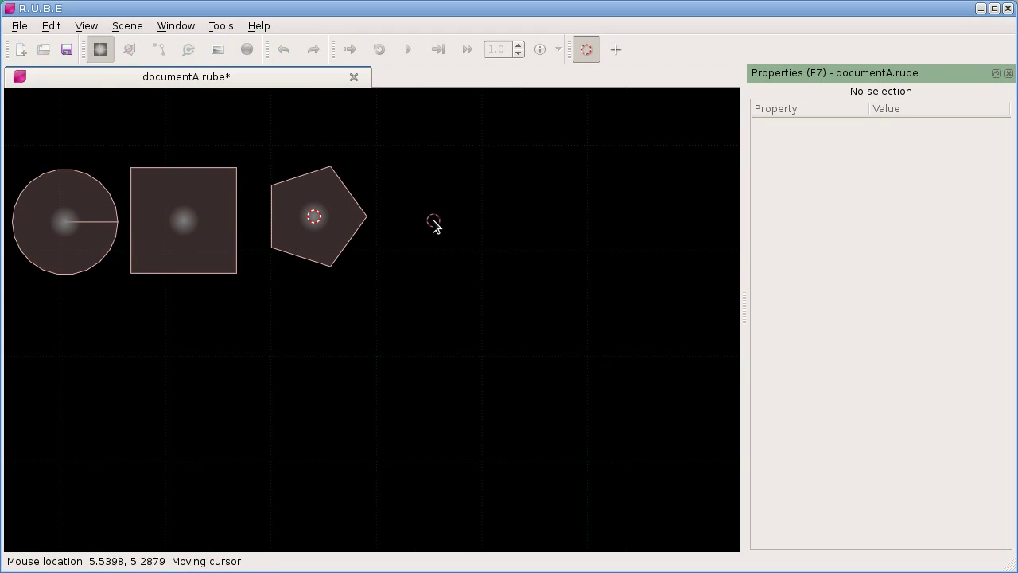
click(435, 215)
right_click(481, 208)
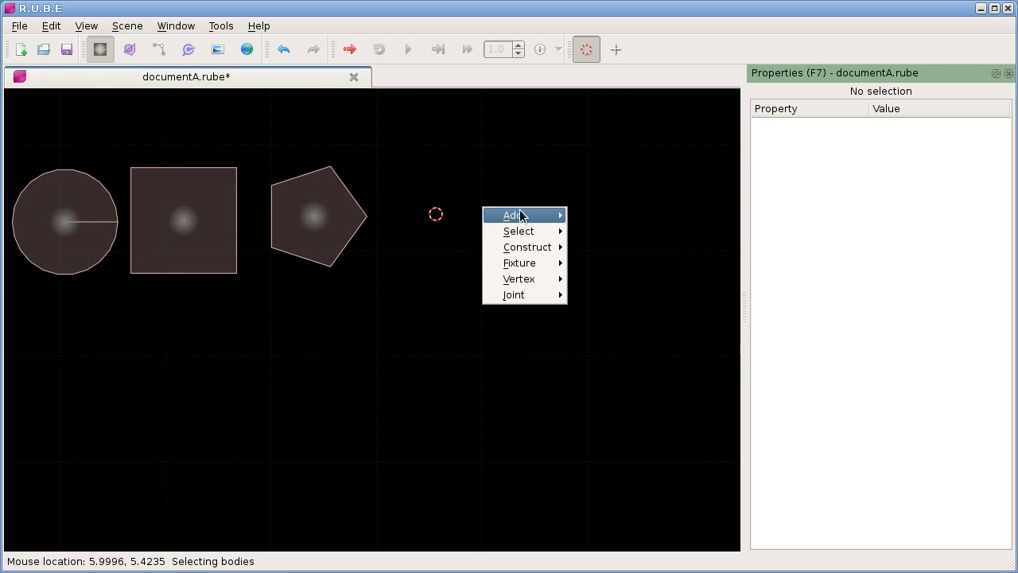
mouse_move(554, 215)
mouse_move(602, 218)
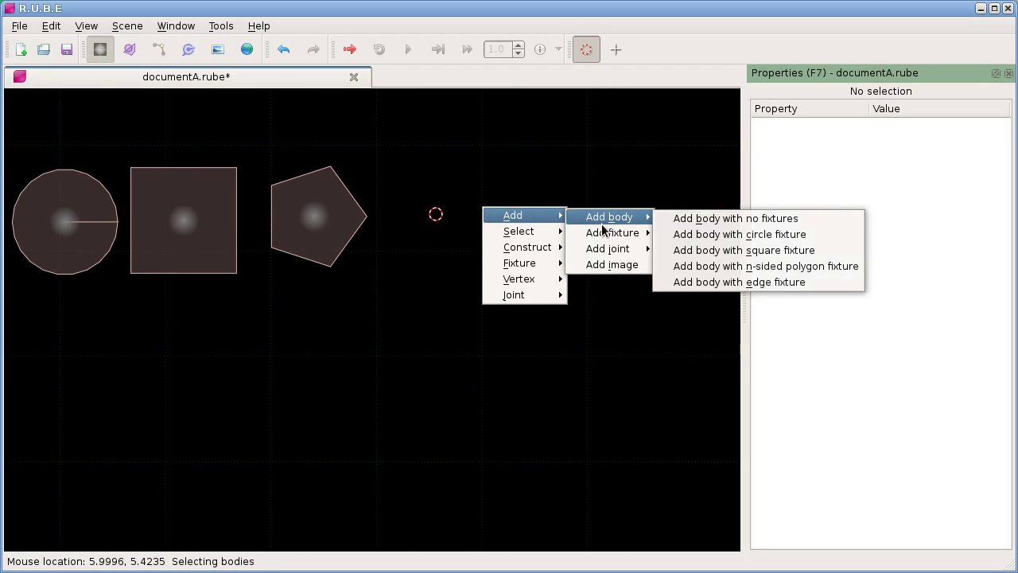
click(705, 281)
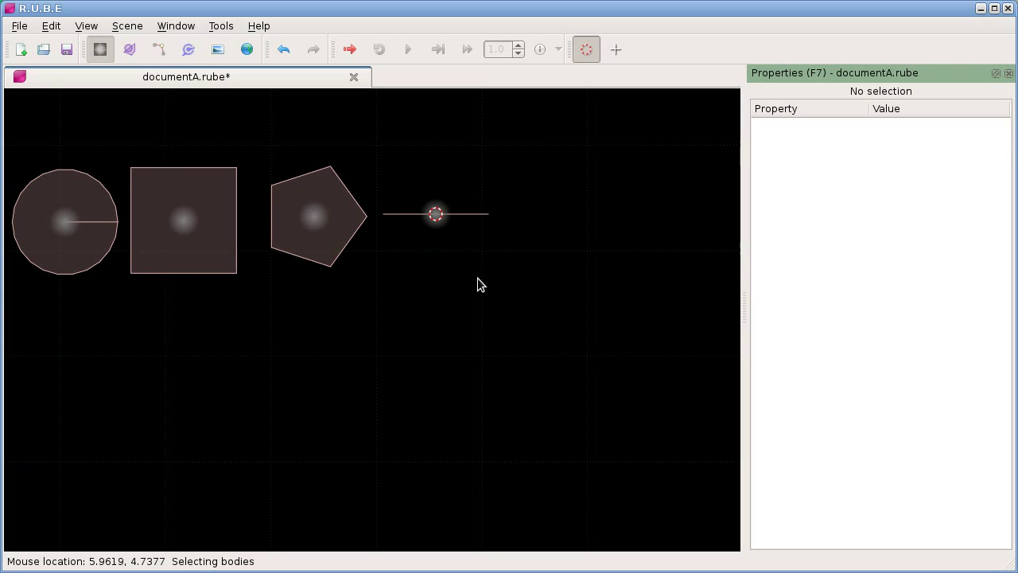
right_drag(239, 327, 344, 350)
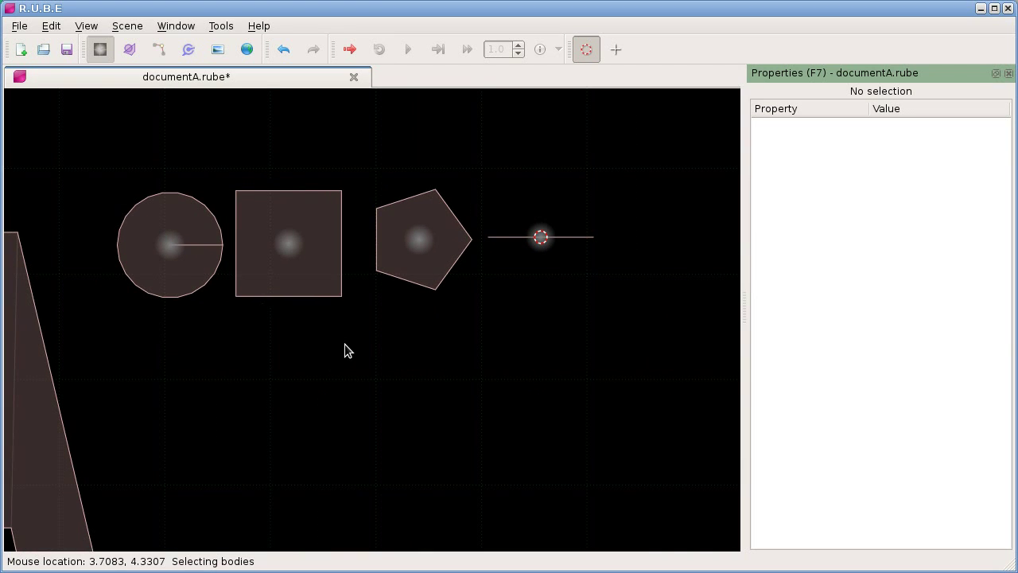
Select the circle body, body2, to show its settings in Properties
scroll(346, 349, down, 1)
scroll(346, 350, up, 1)
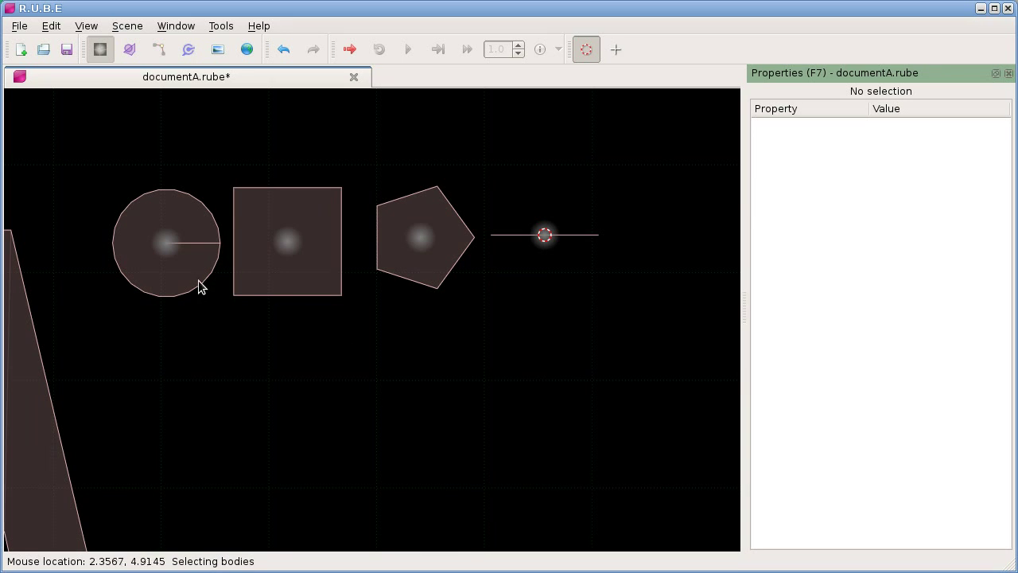
click(162, 246)
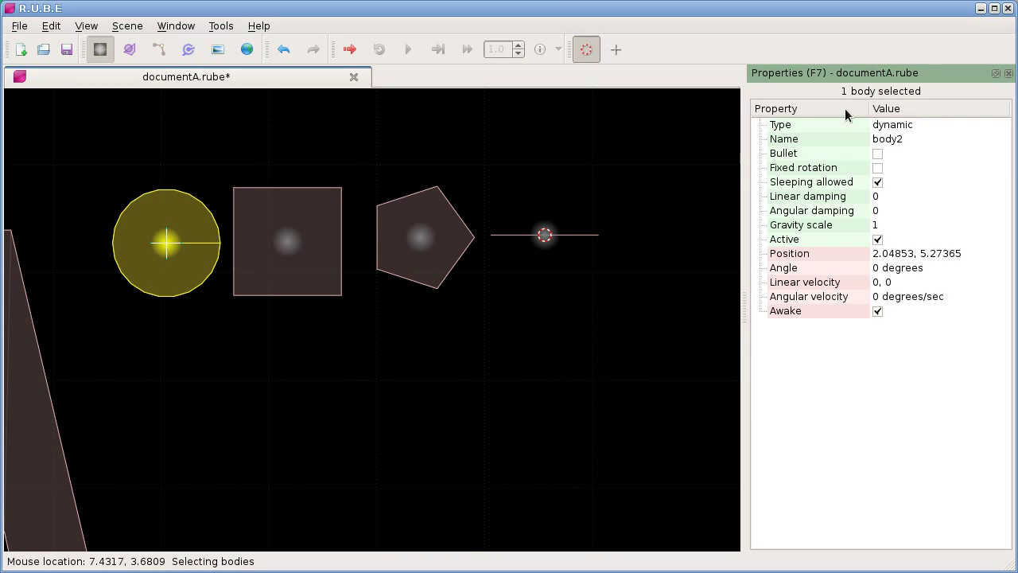
drag(868, 107, 866, 107)
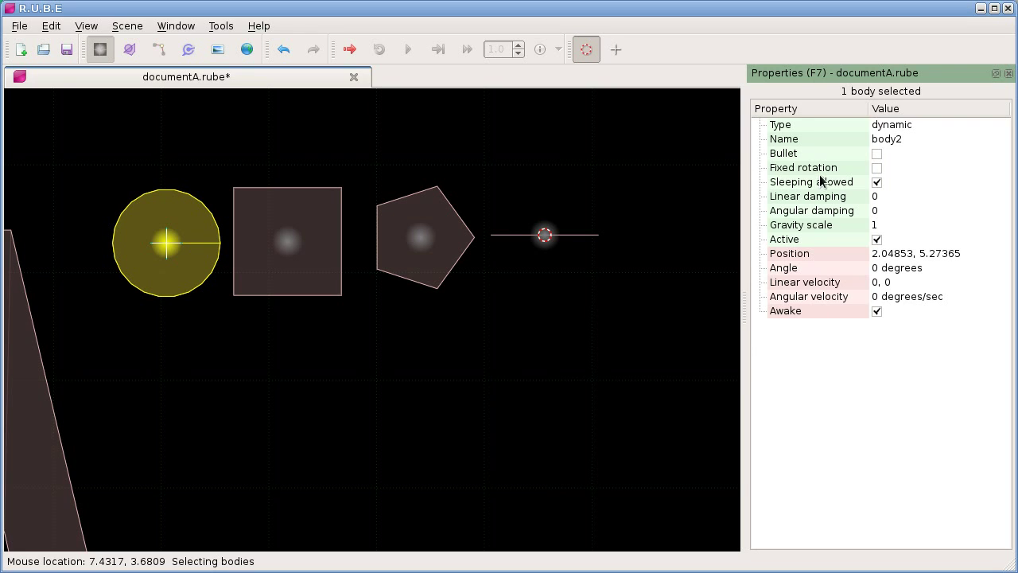
mouse_move(828, 155)
mouse_move(836, 229)
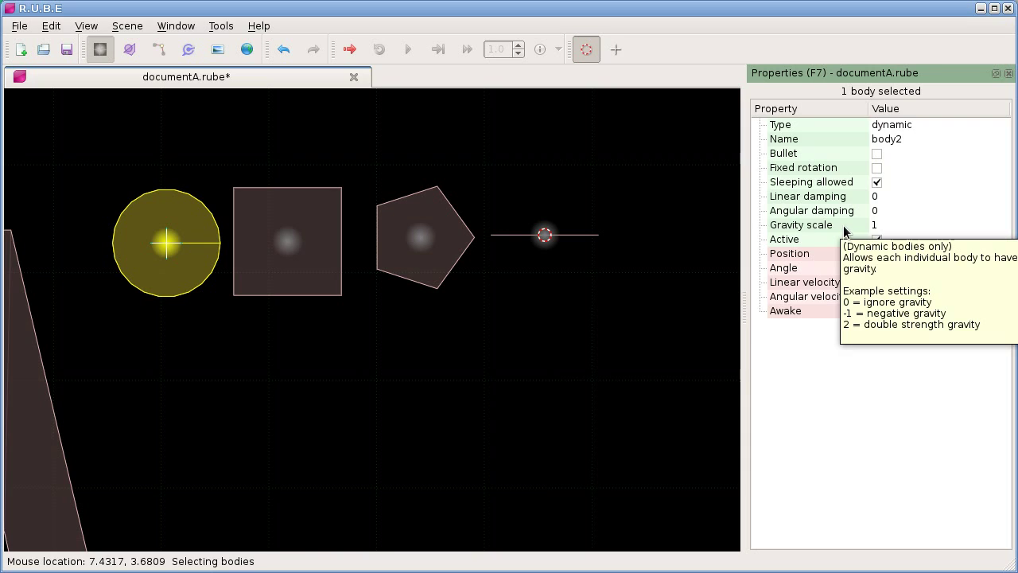
mouse_move(842, 211)
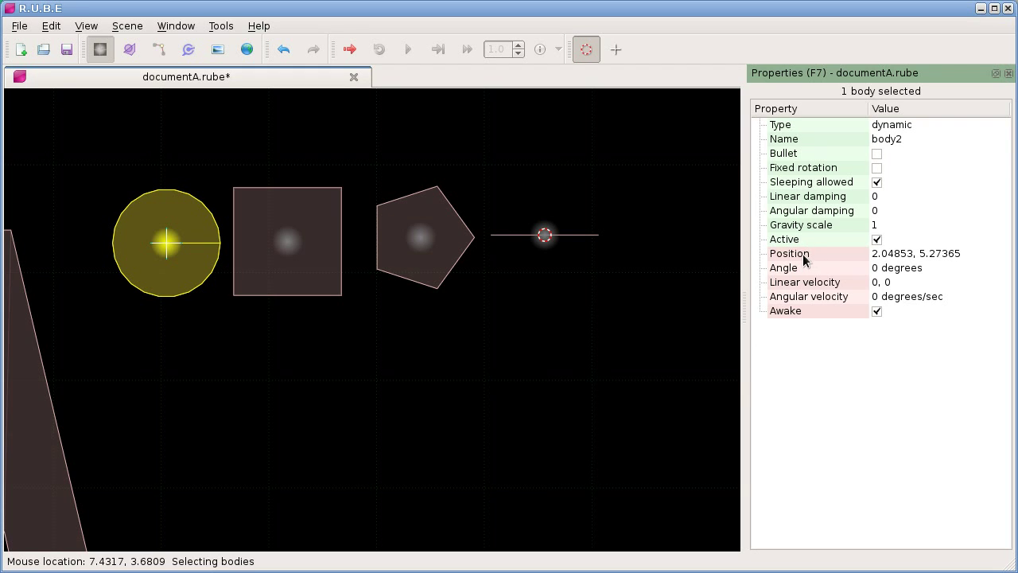
Set the circle body's Type to static in the Properties panel
mouse_move(816, 257)
right_drag(508, 325, 525, 326)
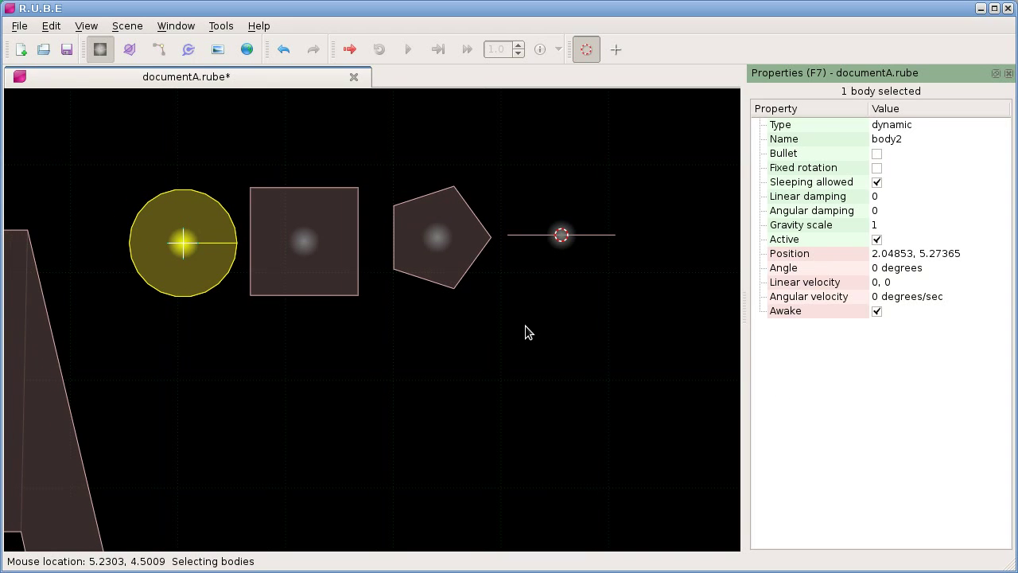
click(897, 126)
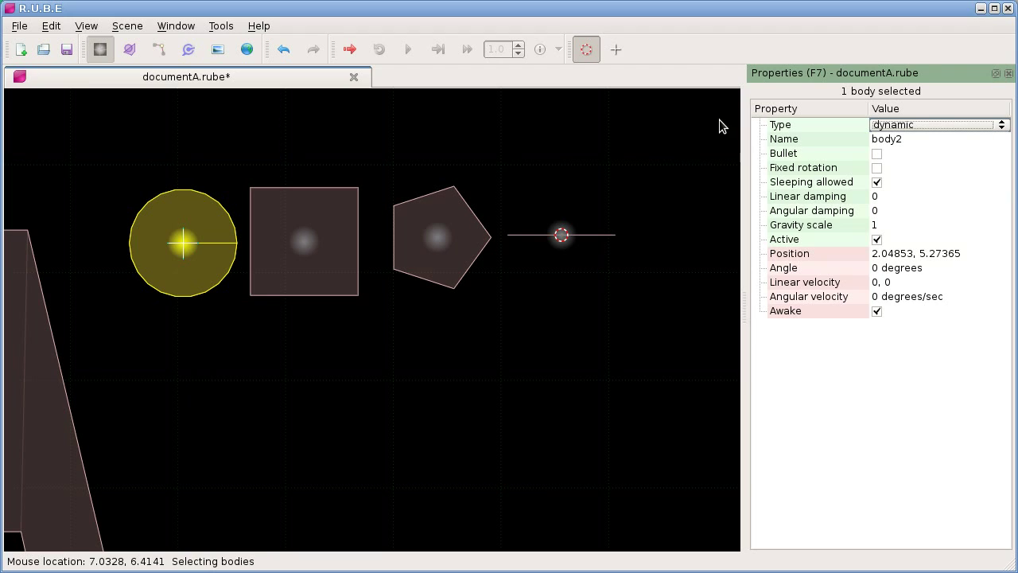
click(882, 125)
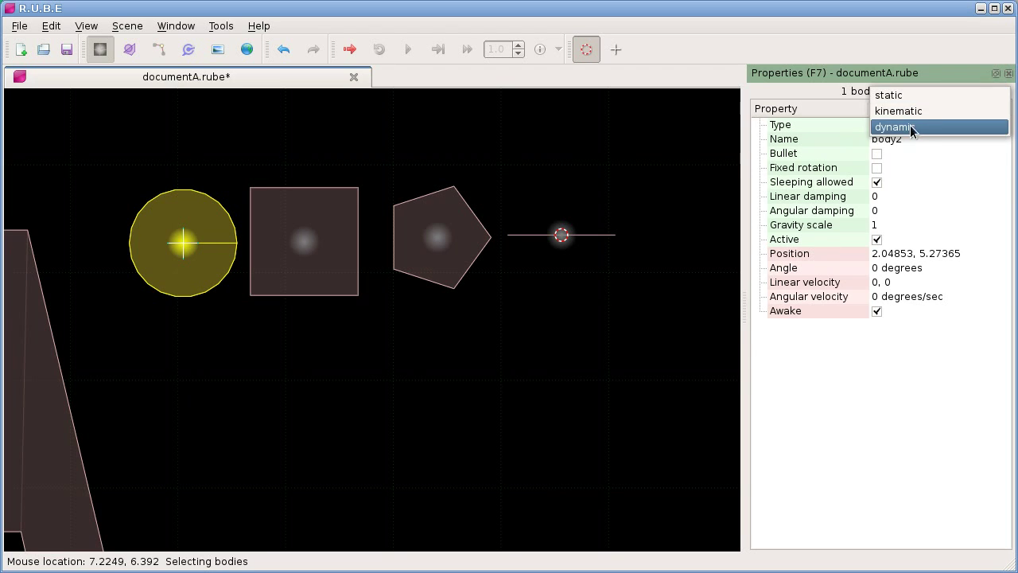
click(860, 121)
click(879, 125)
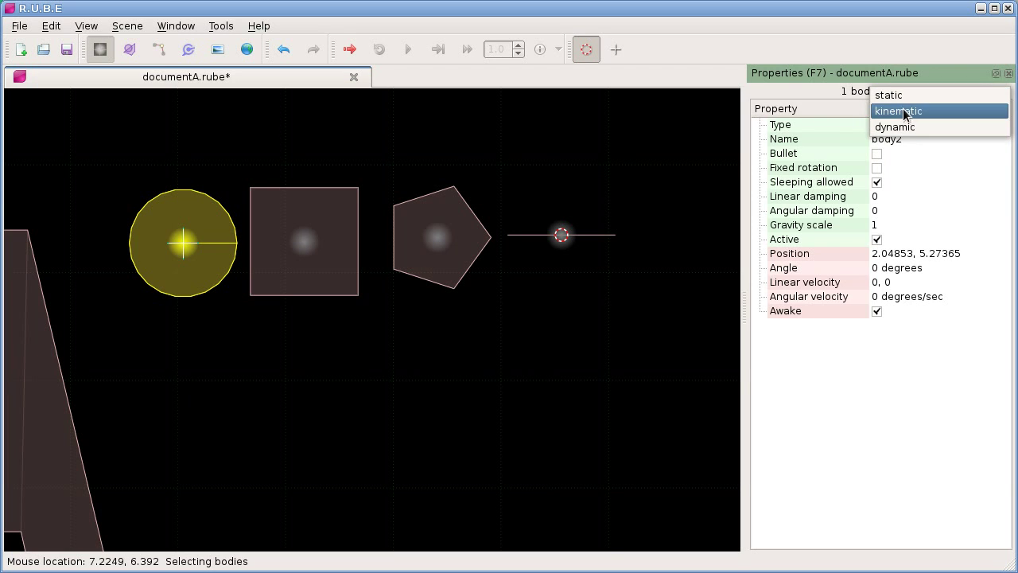
click(841, 102)
Select the square body, set its Type to kinematic, then deselect it
click(306, 240)
click(886, 125)
click(887, 125)
click(887, 111)
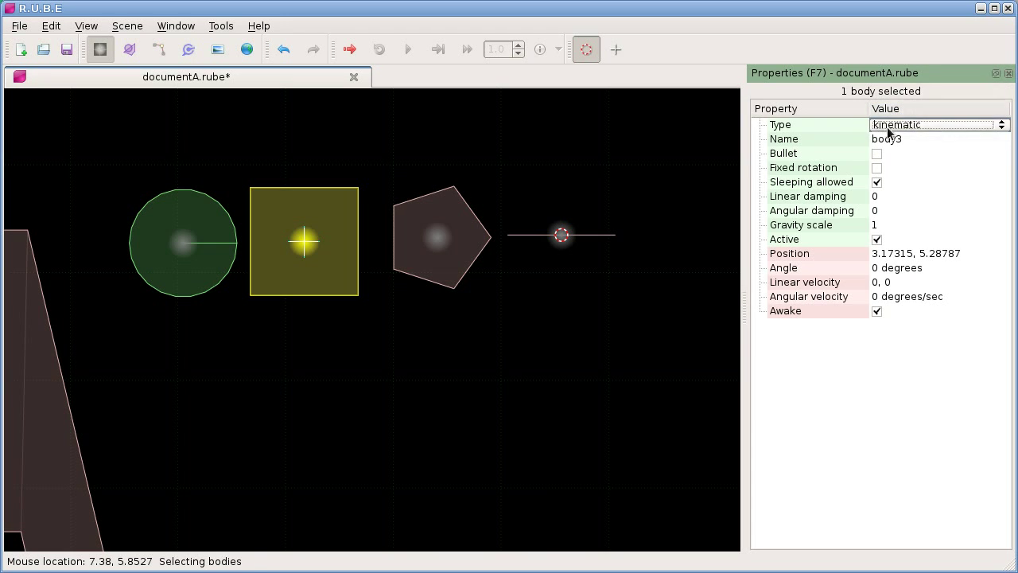
click(550, 308)
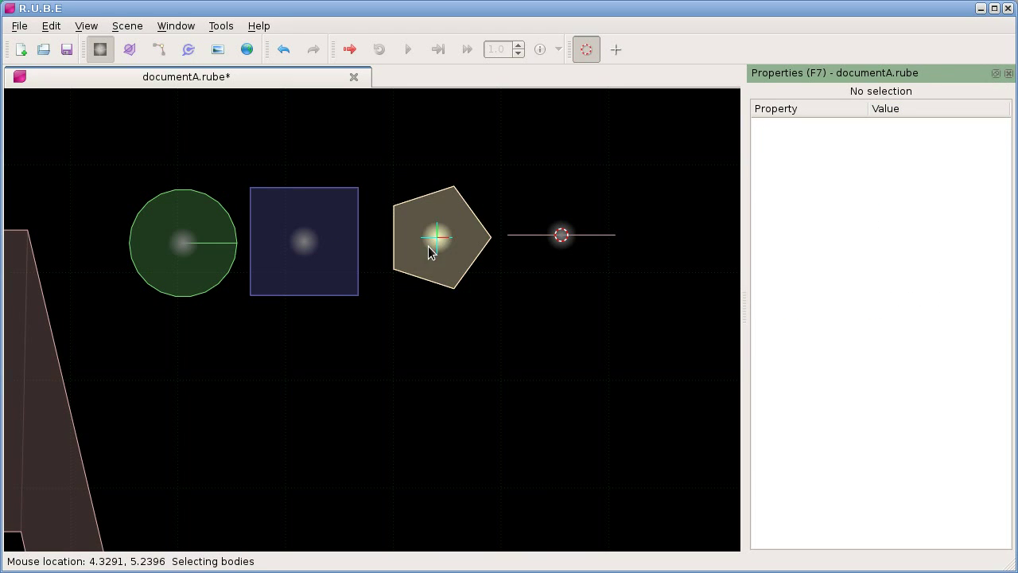
key(F5)
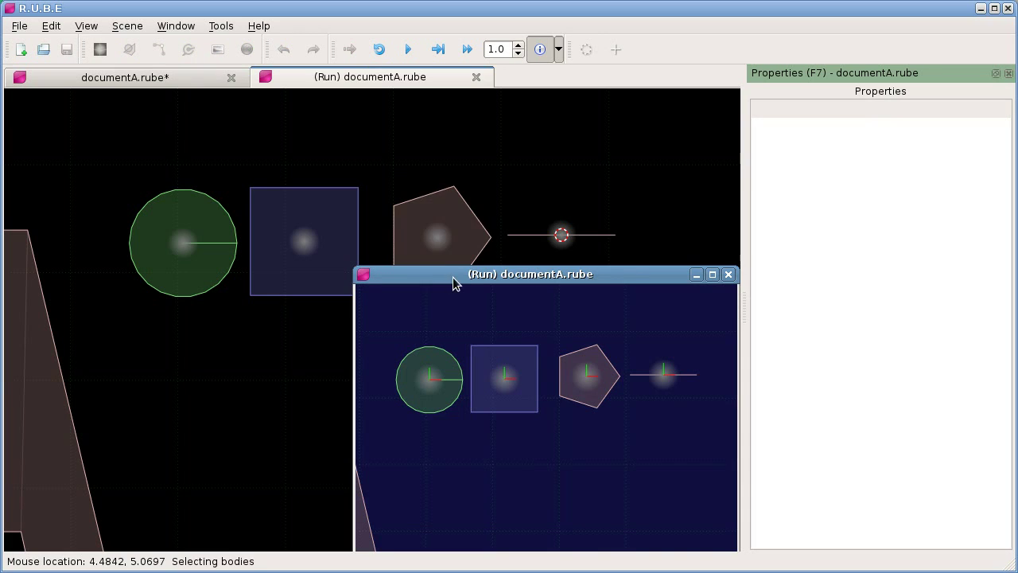
drag(478, 279, 451, 227)
key(space)
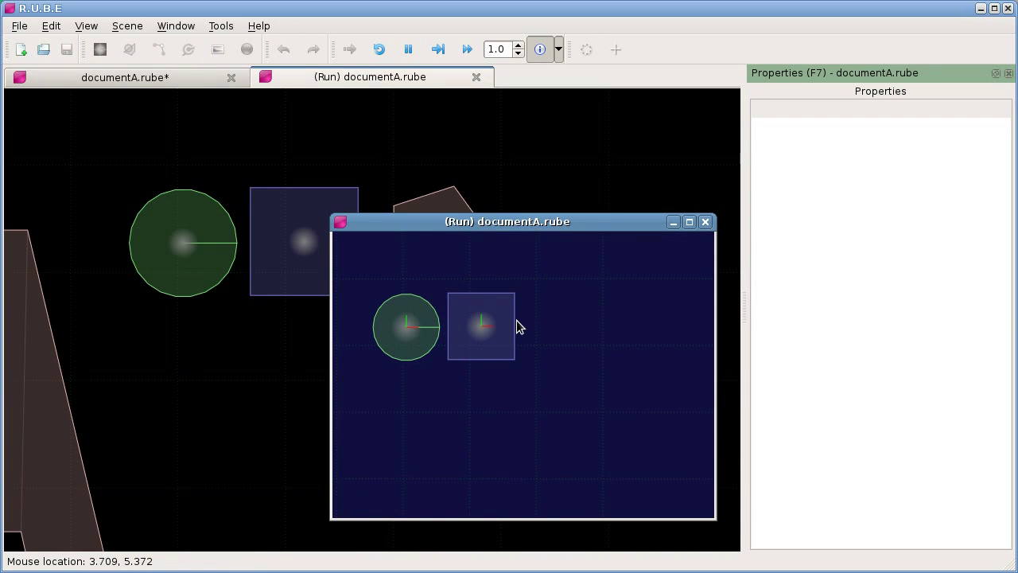
key(r)
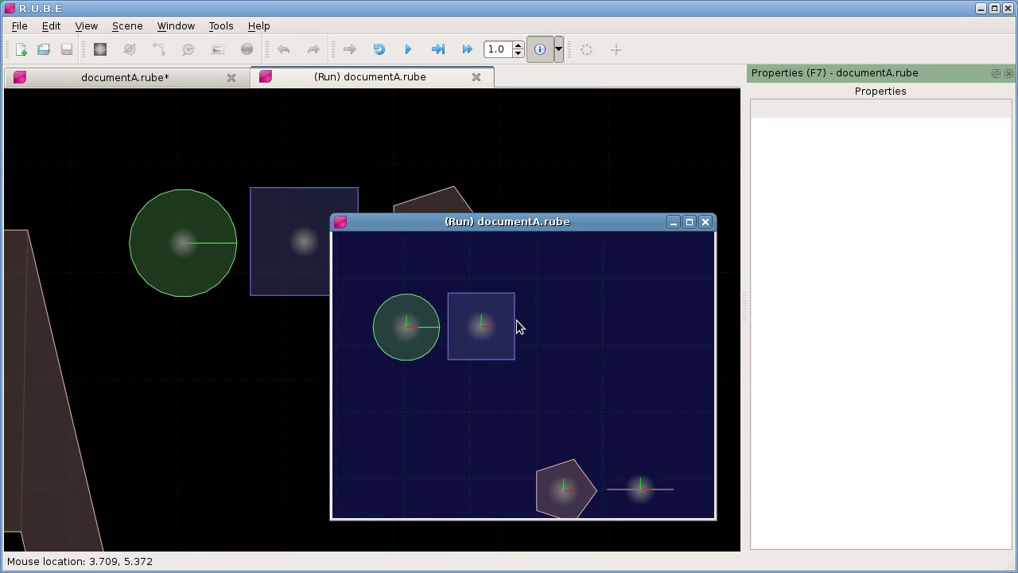
click(704, 222)
right_drag(520, 289, 505, 309)
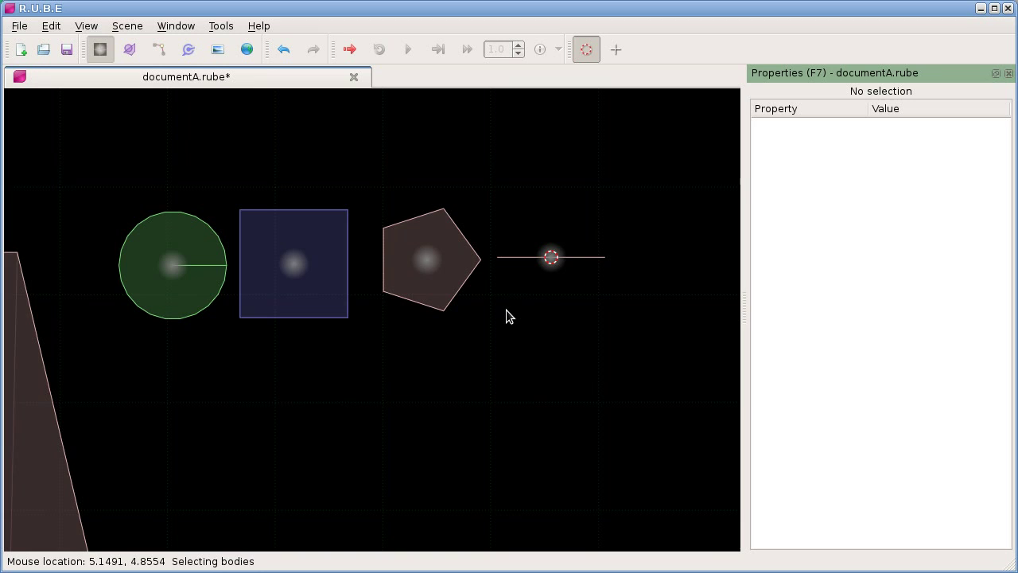
Zoom out and pan until the entire A body and the four new bodies are visible
scroll(506, 310, down, 3)
right_drag(502, 340, 526, 280)
scroll(509, 269, up, 1)
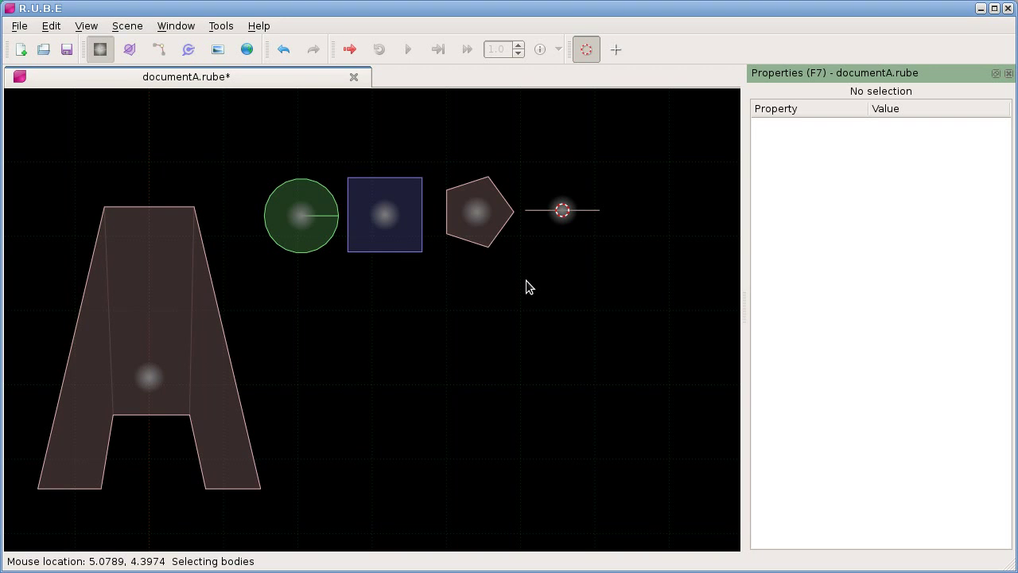
Select the circle, square and pentagon, trying move, rotate and scale but cancelling each
drag(281, 164, 548, 286)
key(t)
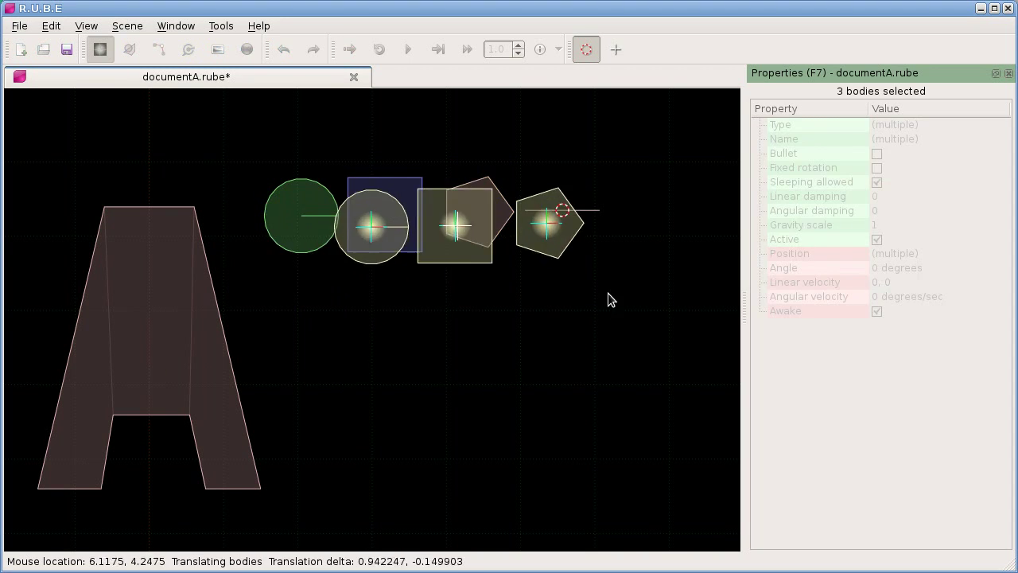
key(Escape)
key(r)
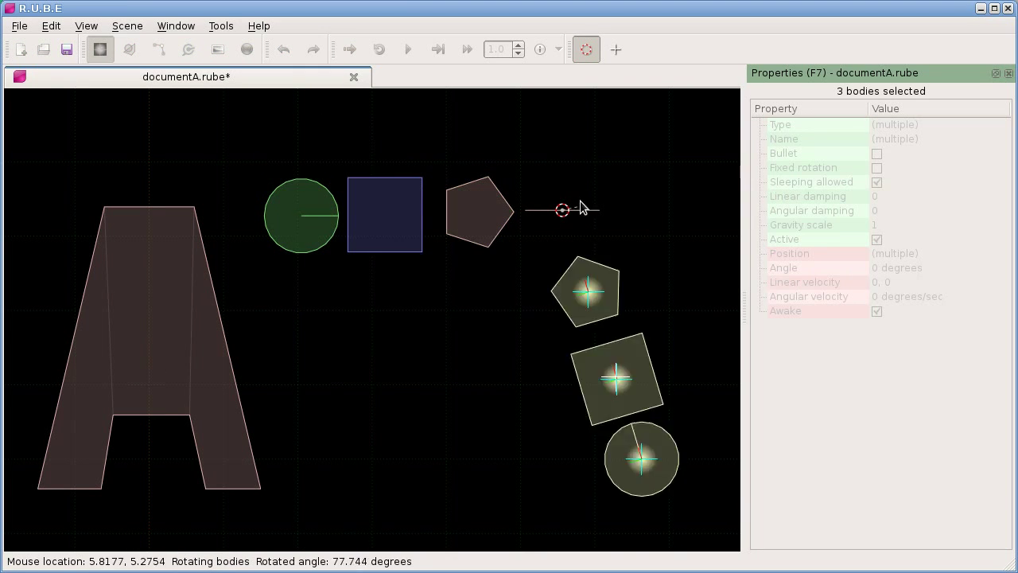
key(Escape)
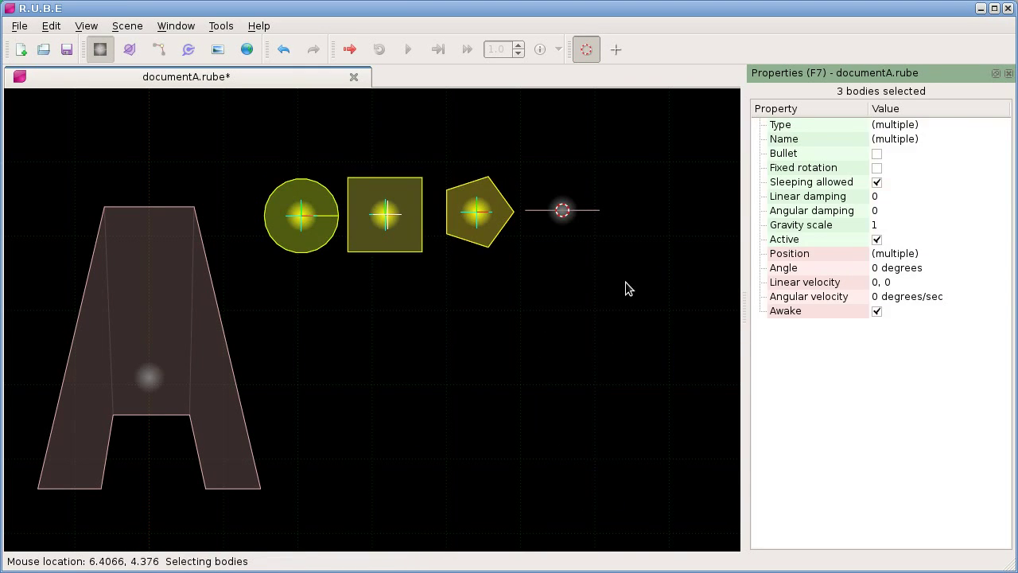
key(s)
key(Escape)
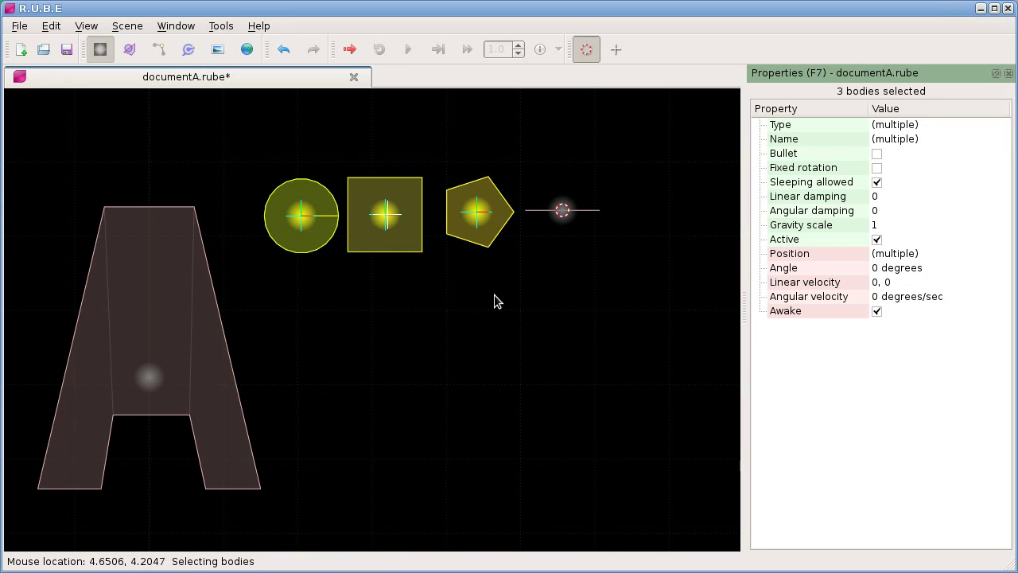
Try scaling the three shapes locked to the Y axis, then cancel it
right_drag(432, 288, 304, 295)
key(s)
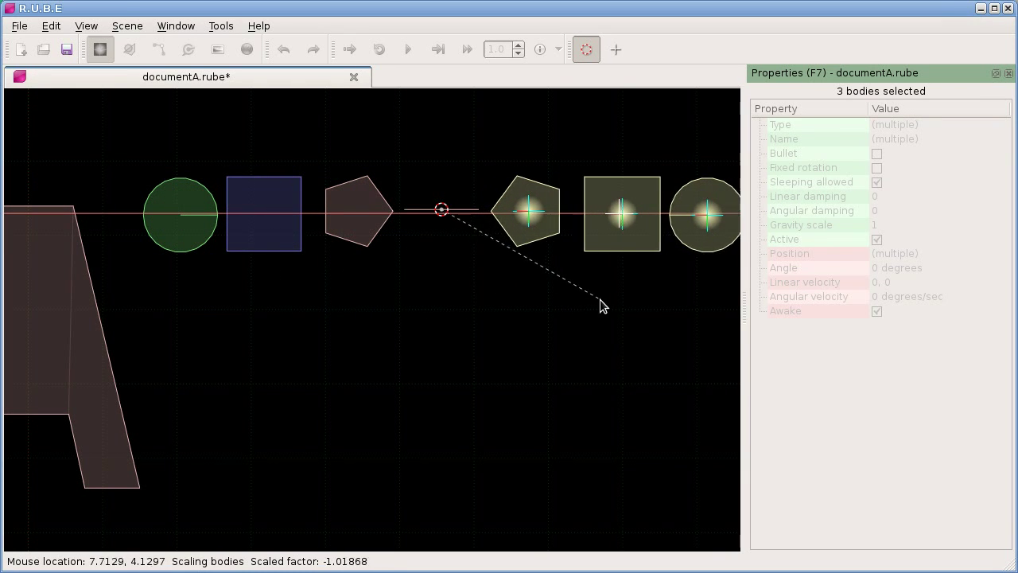
key(y)
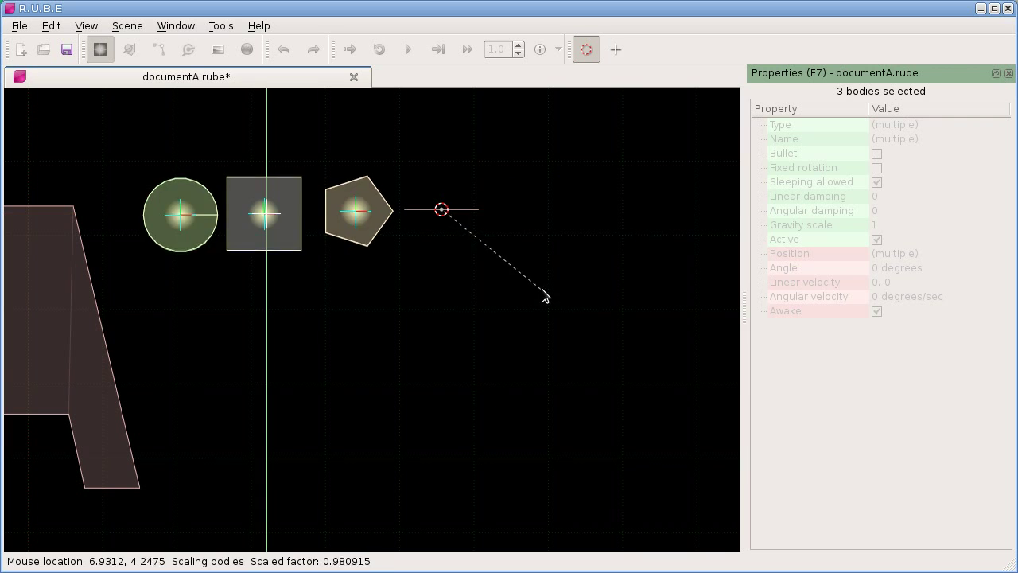
key(Escape)
Set the pivot point below the shapes and try a vertical scale, cancelling it
key(c)
click(434, 346)
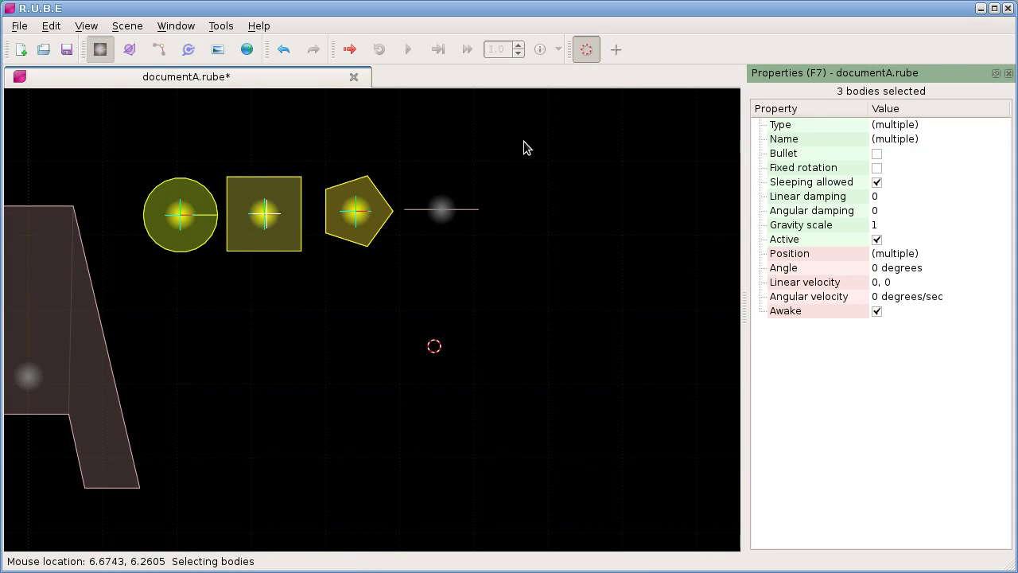
key(s)
key(y)
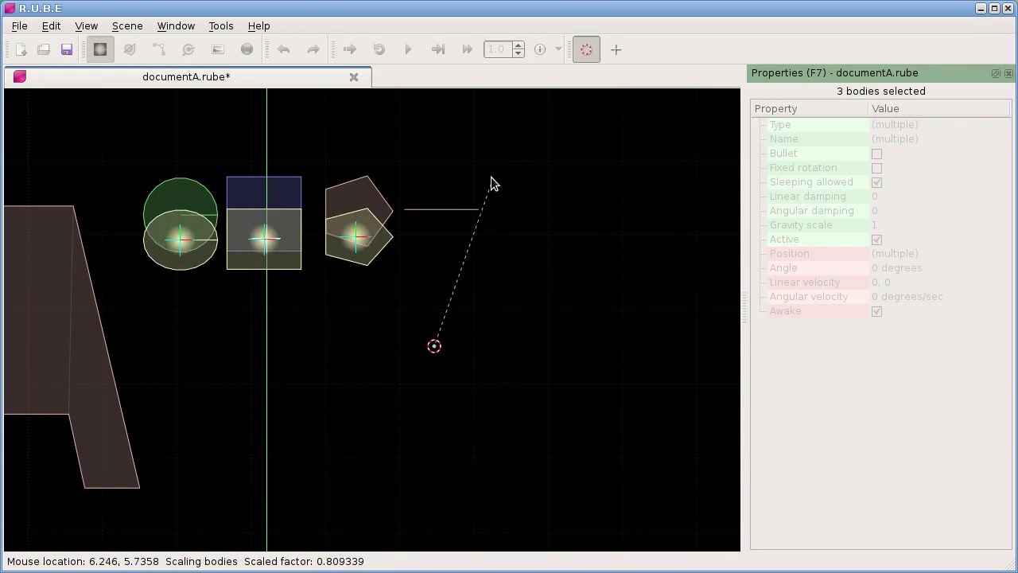
key(Escape)
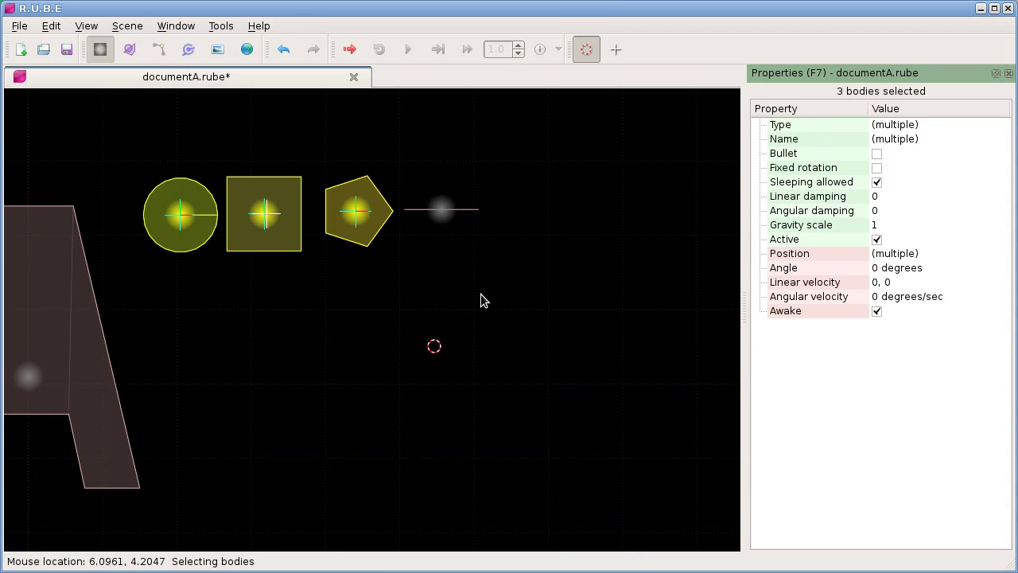
Frame the A-shaped body and green ground line, then select only the A body
mouse_move(480, 299)
right_down()
mouse_move(466, 282)
mouse_move(563, 271)
right_up()
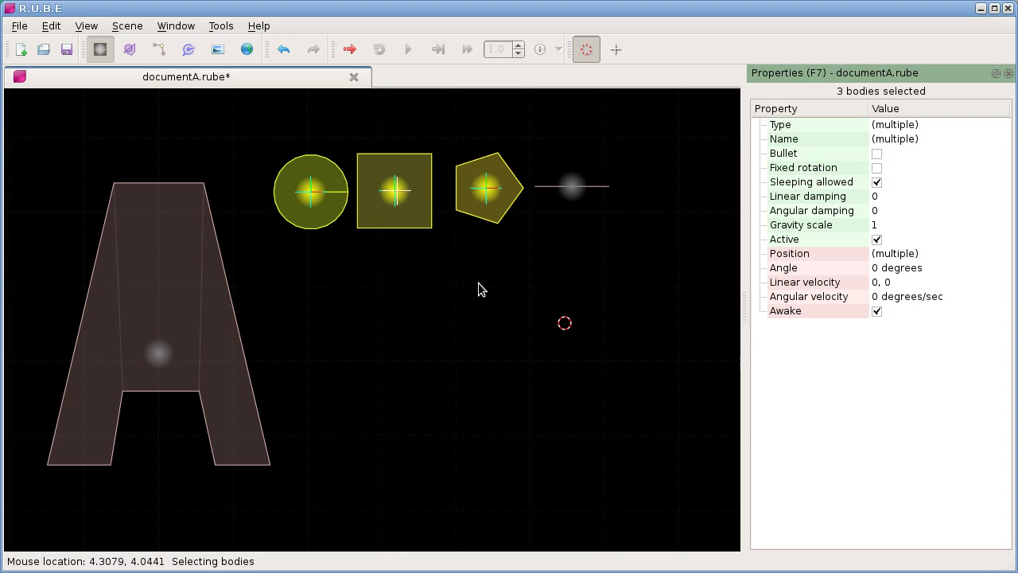
right_drag(484, 275, 487, 287)
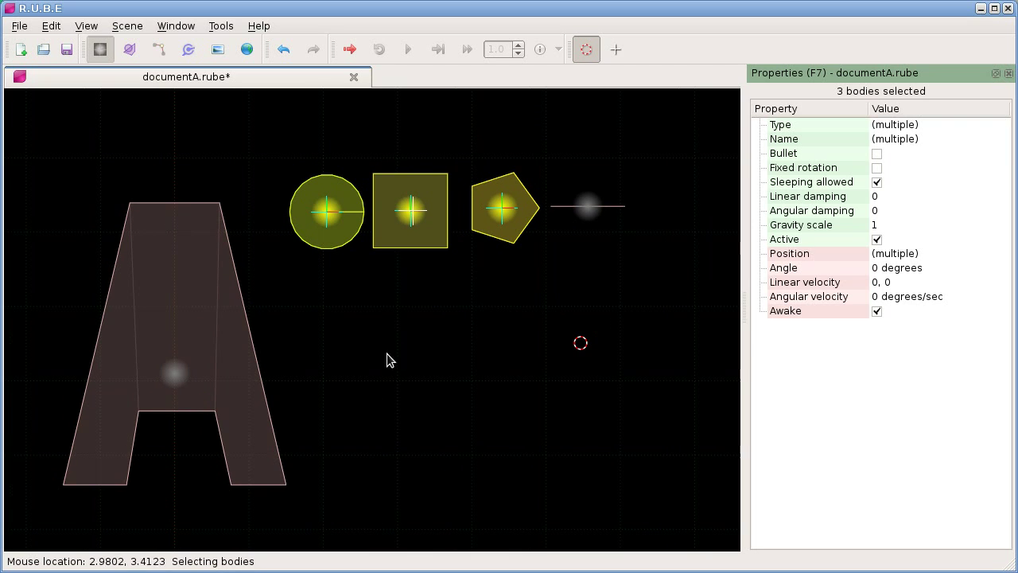
right_drag(386, 357, 482, 297)
scroll(486, 291, down, 1)
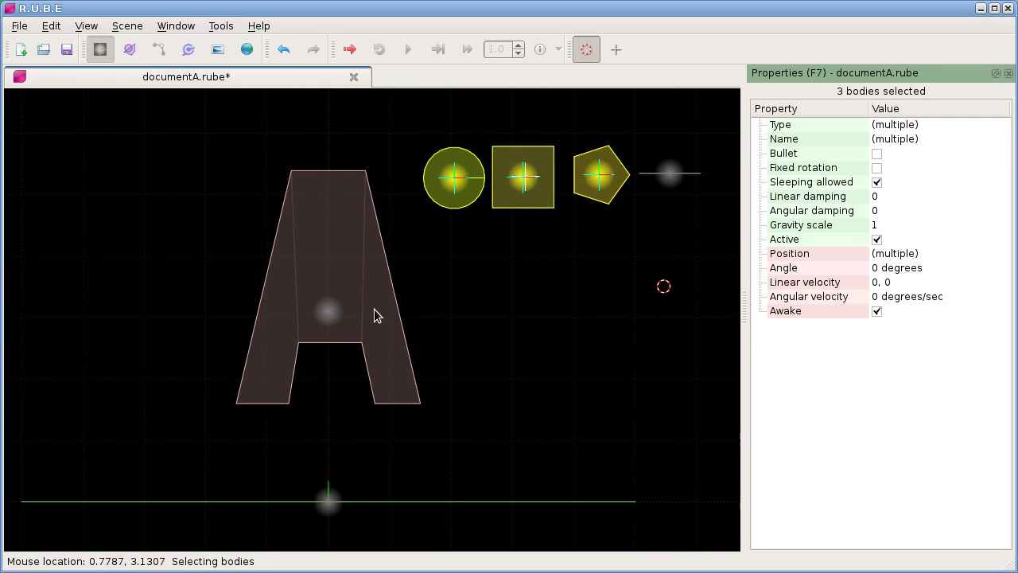
click(327, 310)
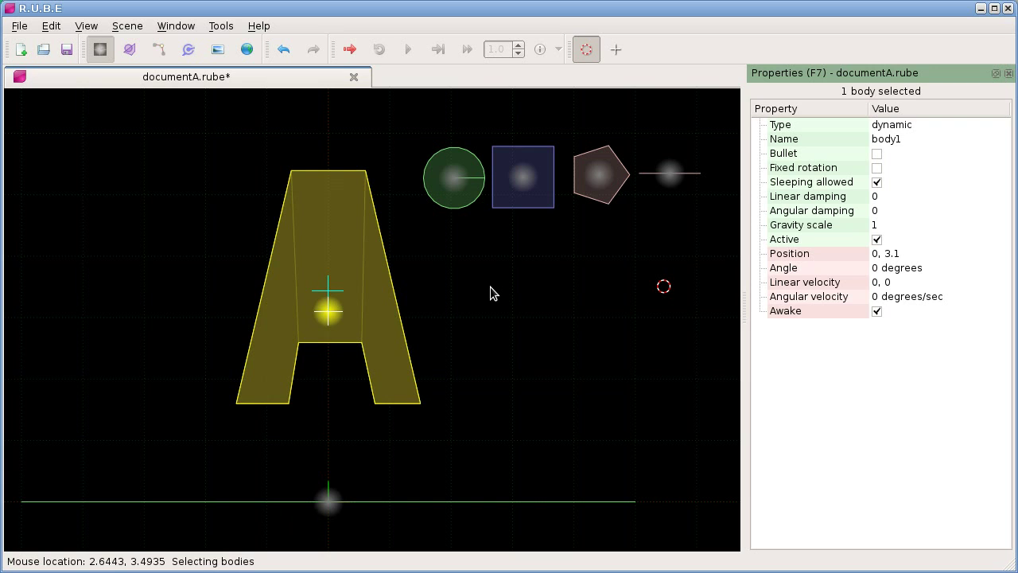
right_drag(447, 302, 412, 307)
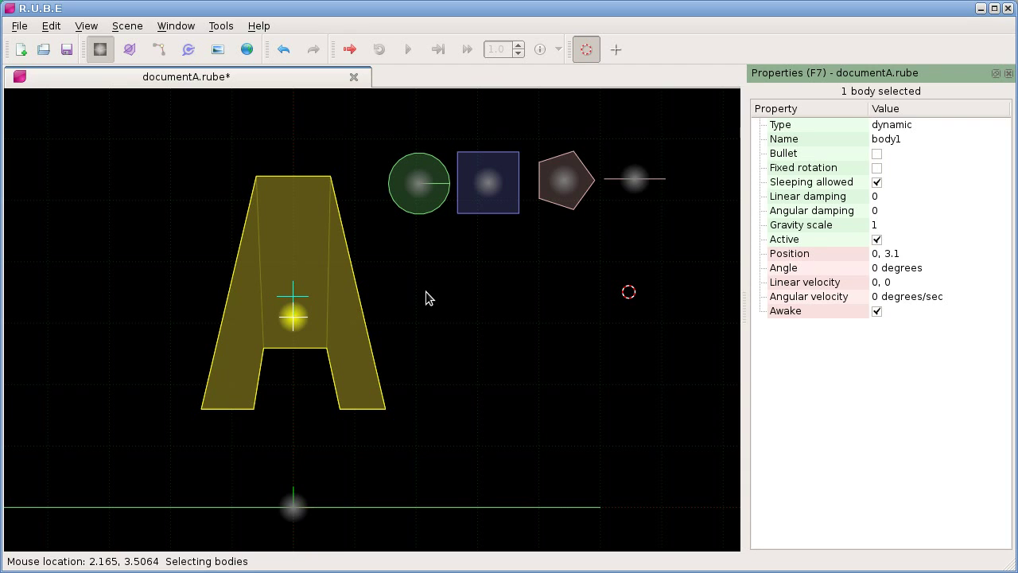
drag(412, 363, 283, 305)
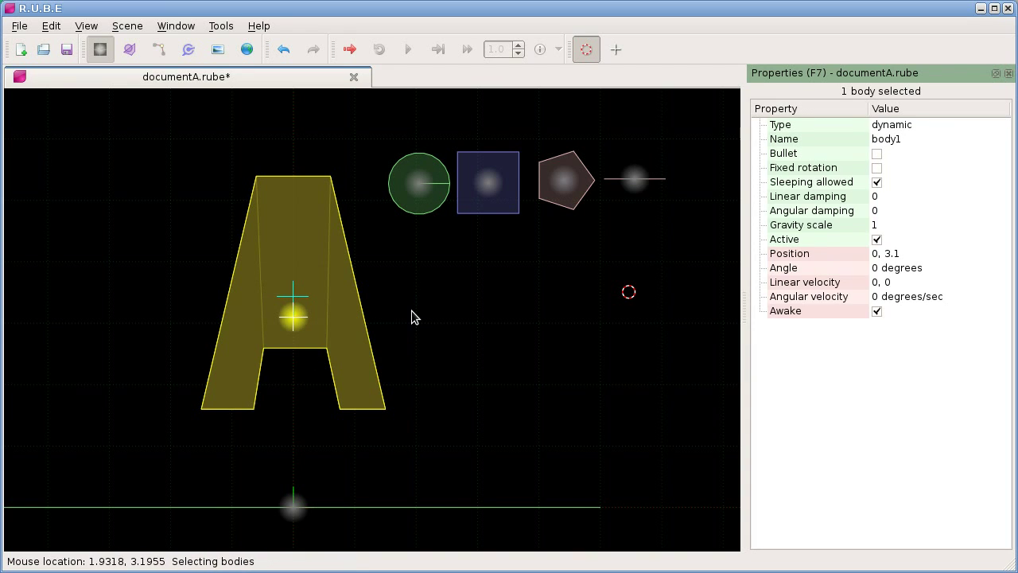
scroll(412, 317, up, 1)
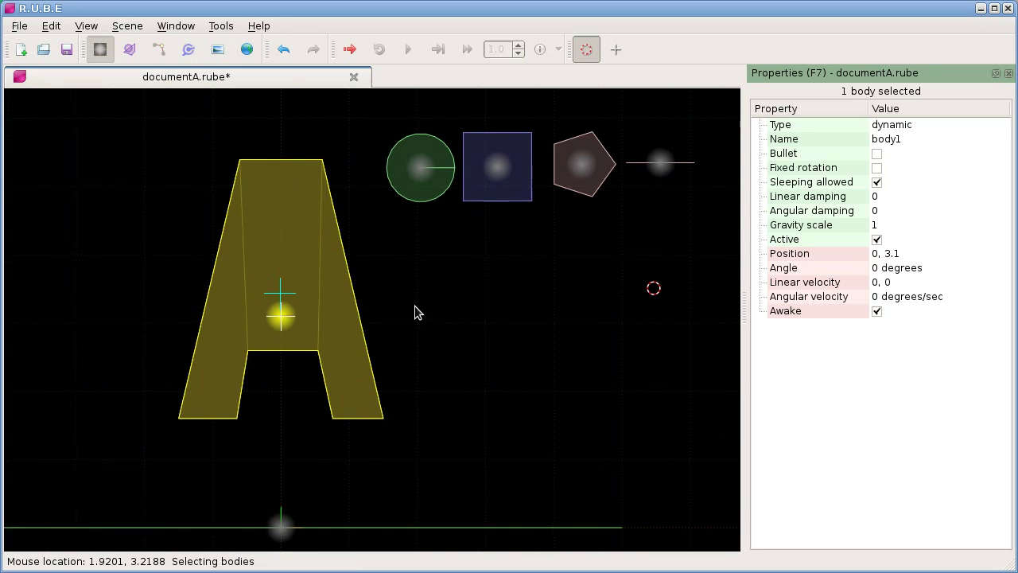
right_drag(414, 305, 487, 298)
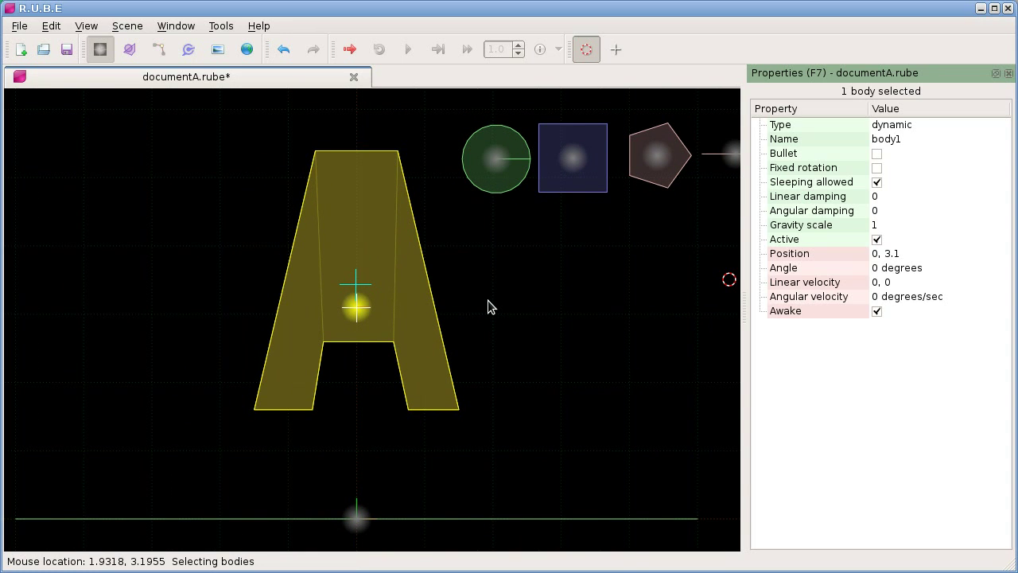
key(t)
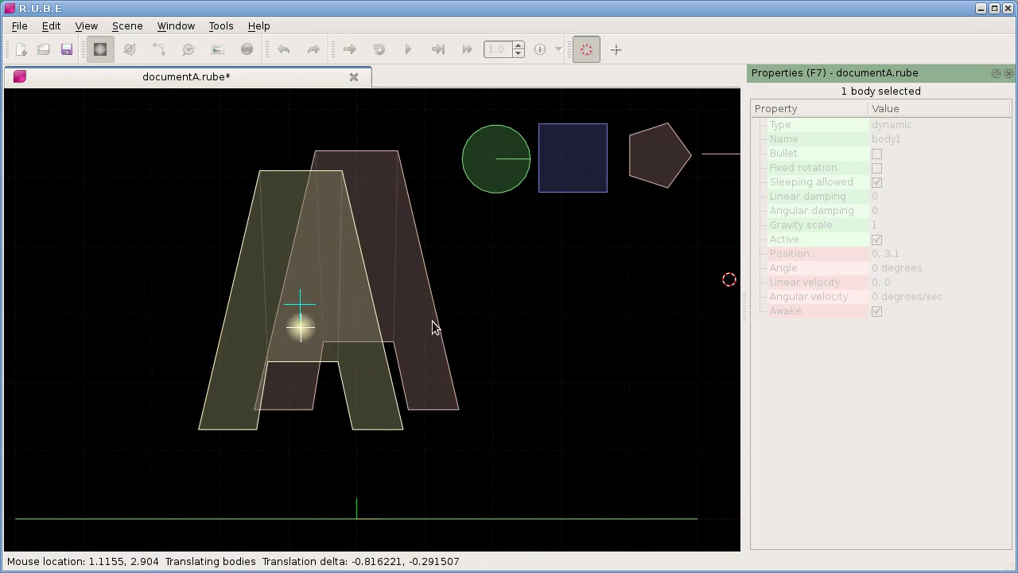
key(Escape)
key(t)
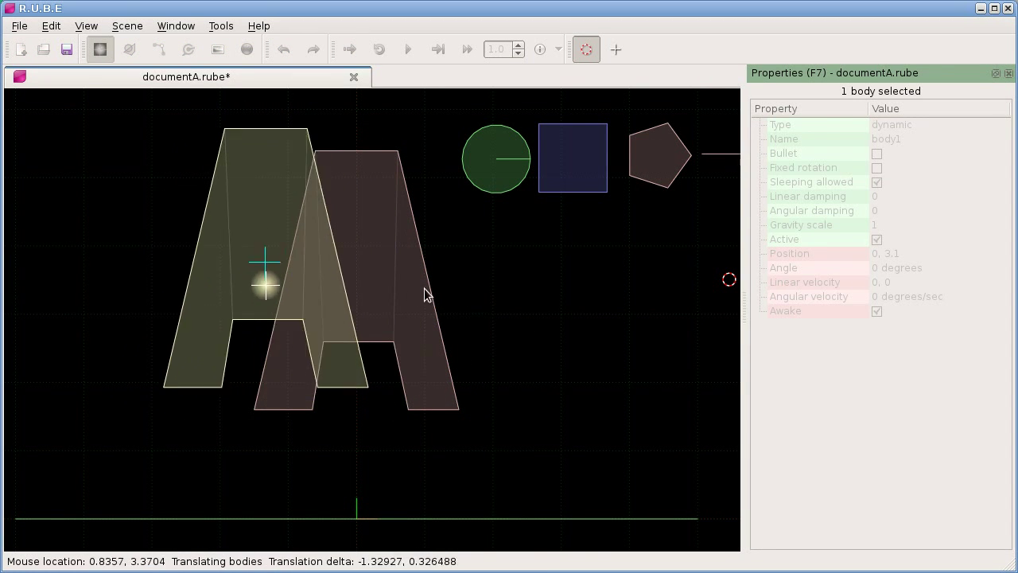
key(Escape)
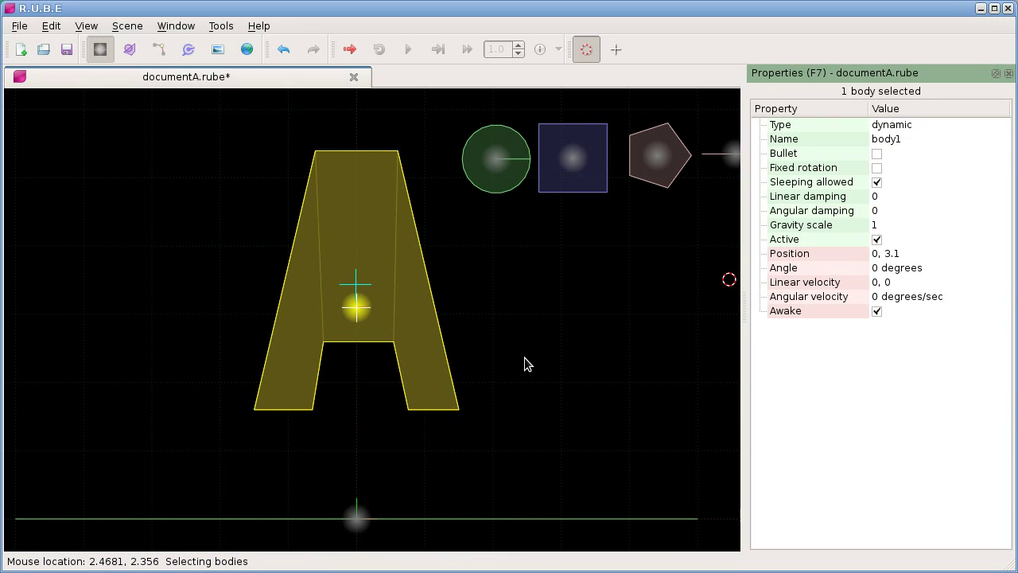
key(t)
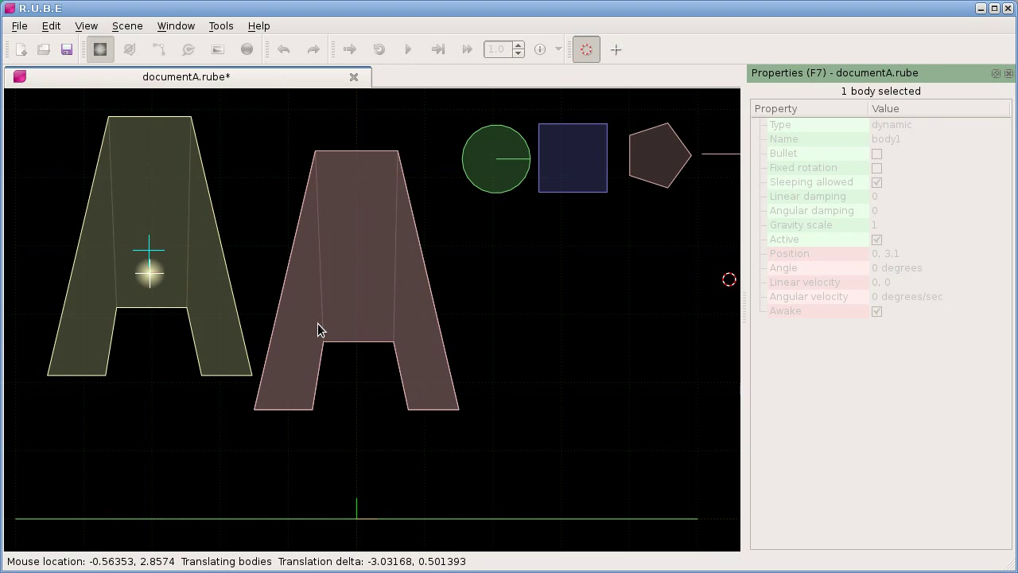
key(x)
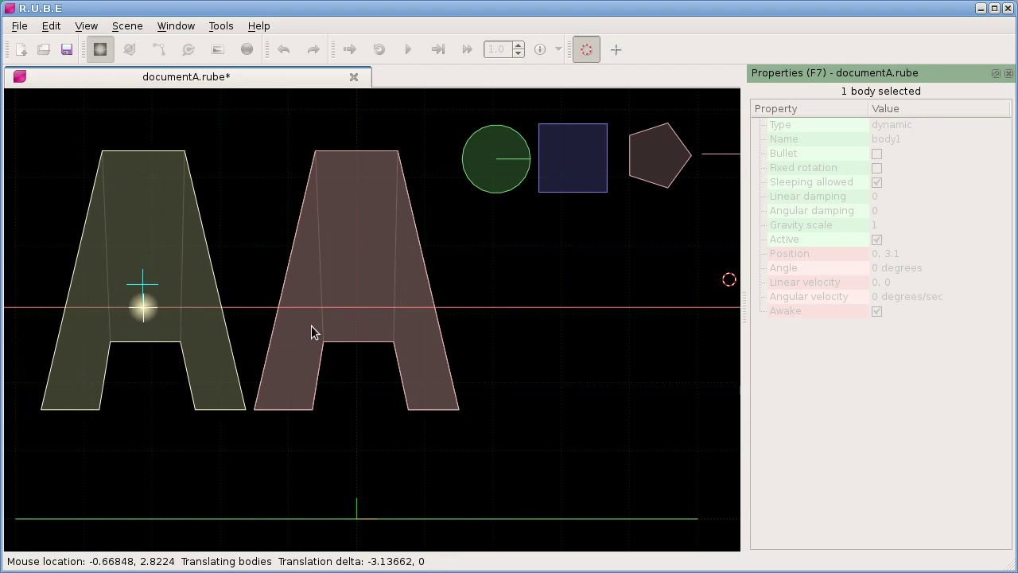
key(y)
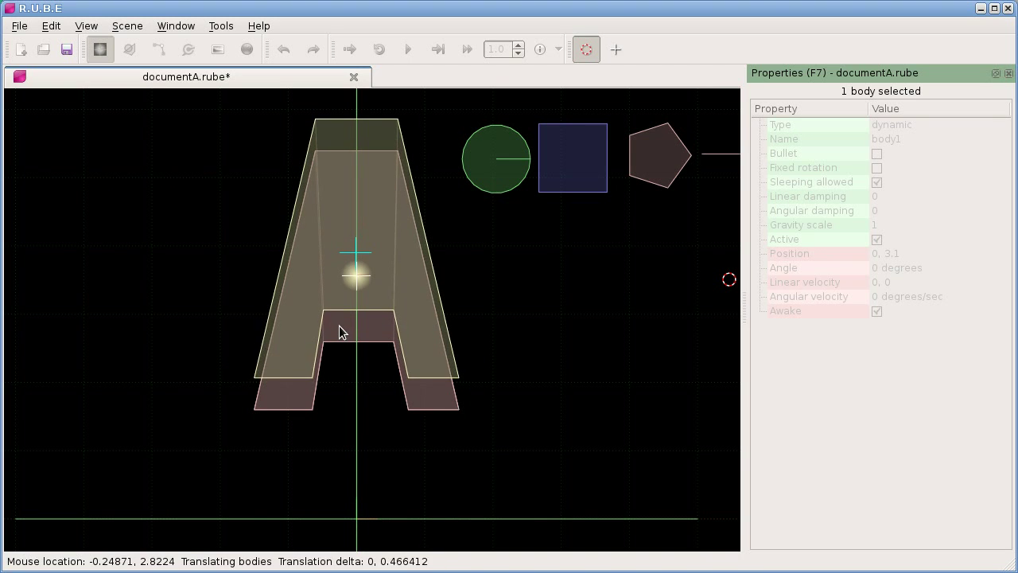
key(y)
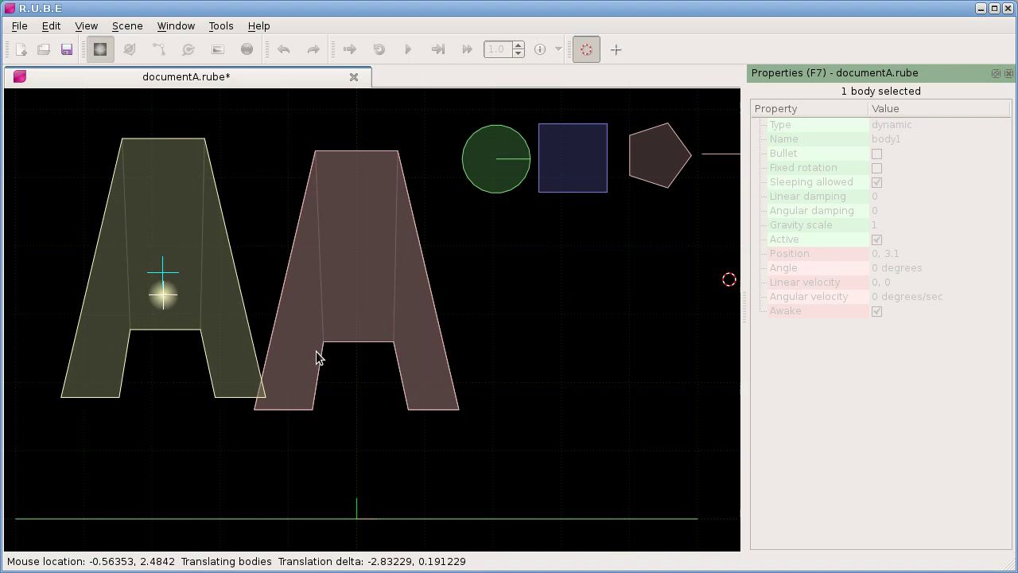
click(299, 347)
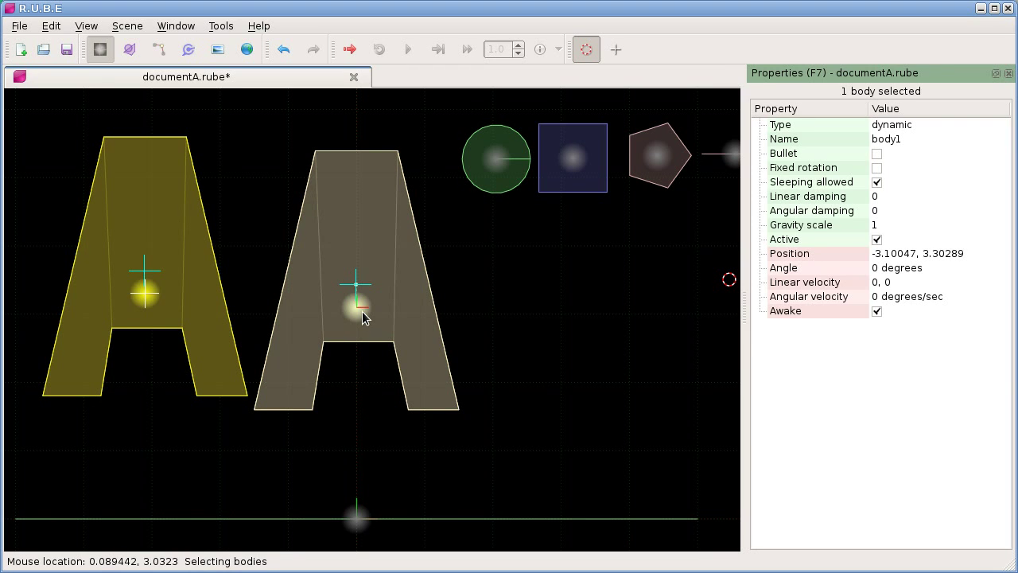
key(ctrl+z)
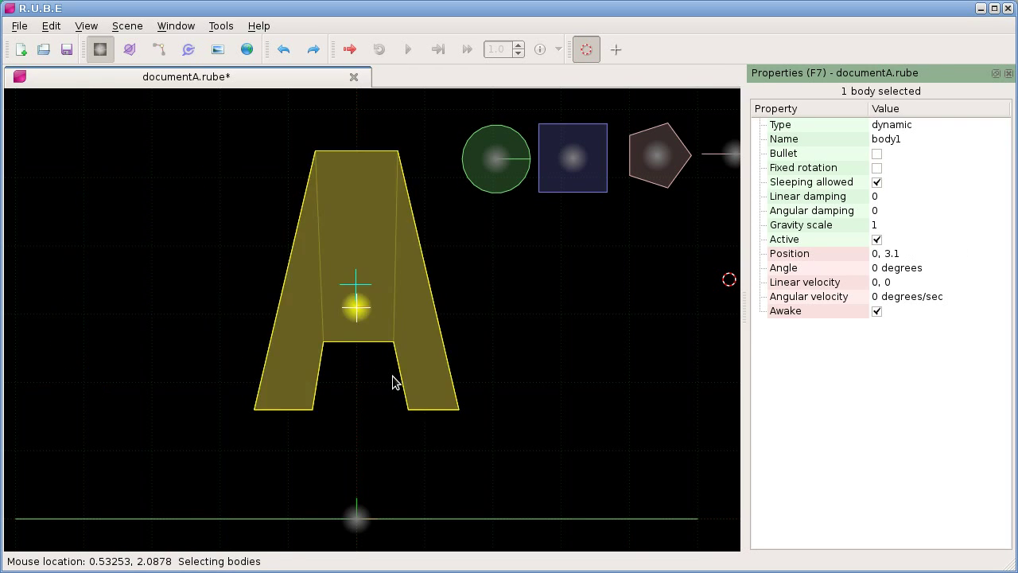
right_drag(464, 337, 526, 331)
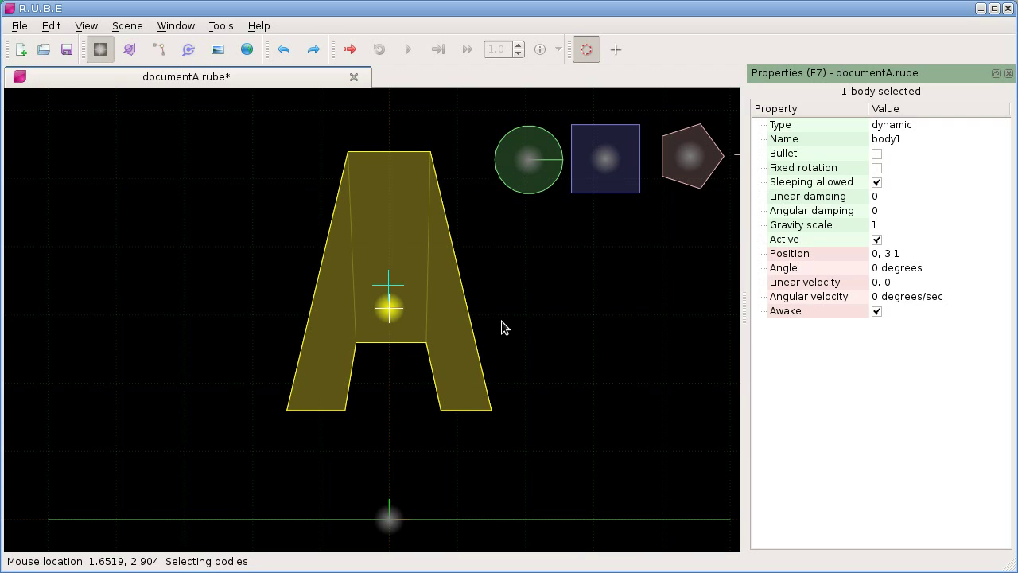
click(391, 311)
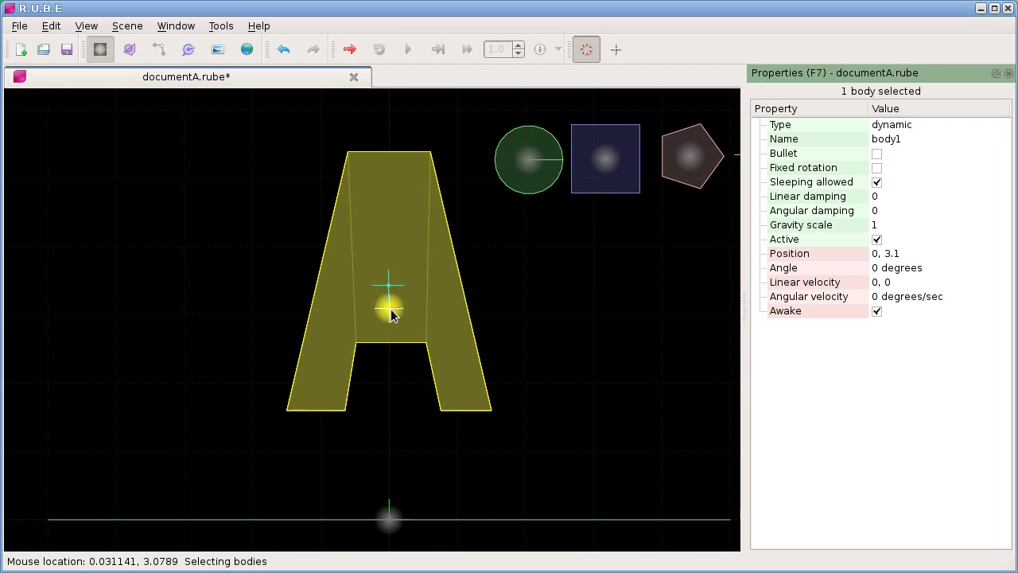
drag(295, 267, 418, 371)
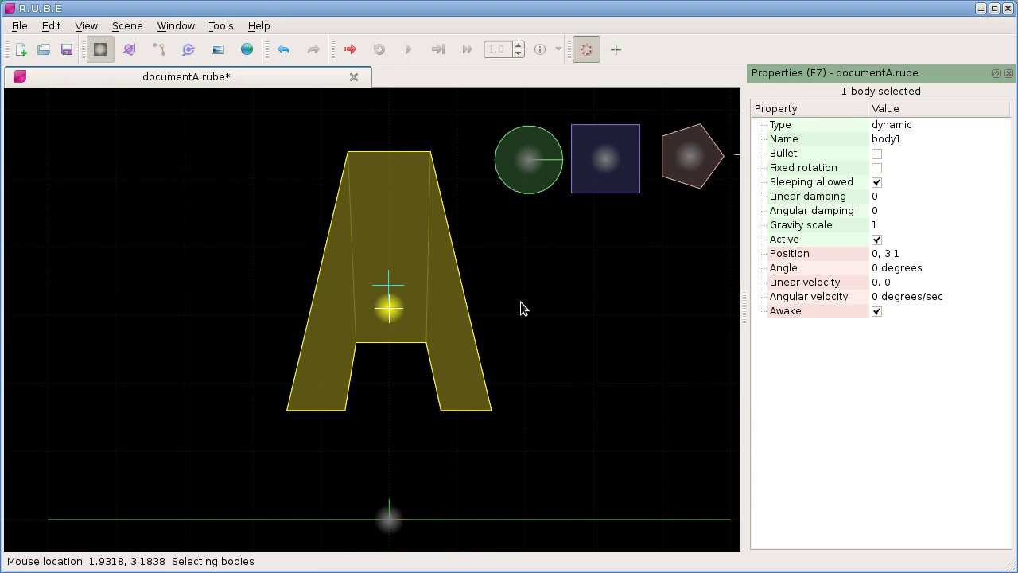
key(g)
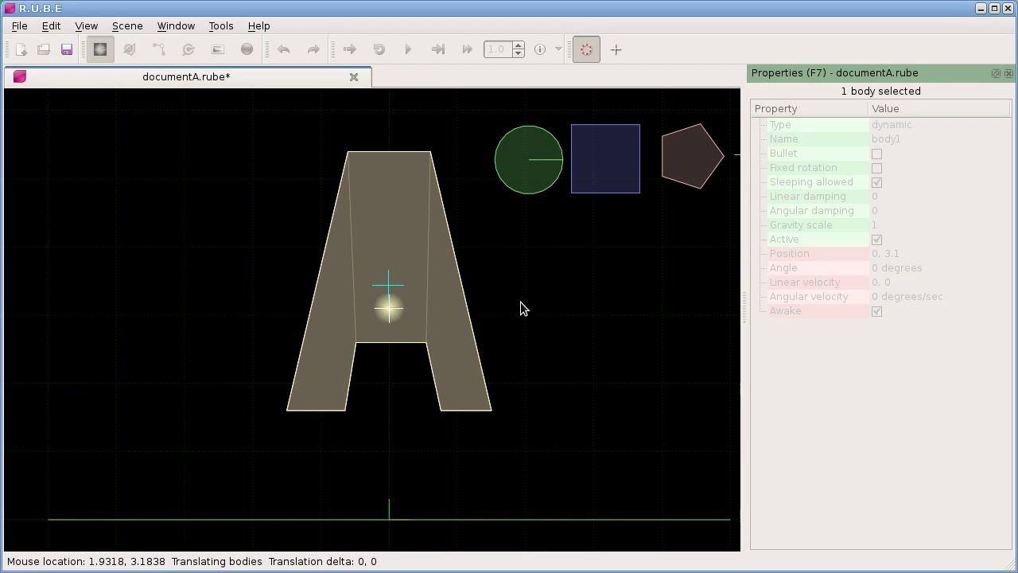
click(520, 303)
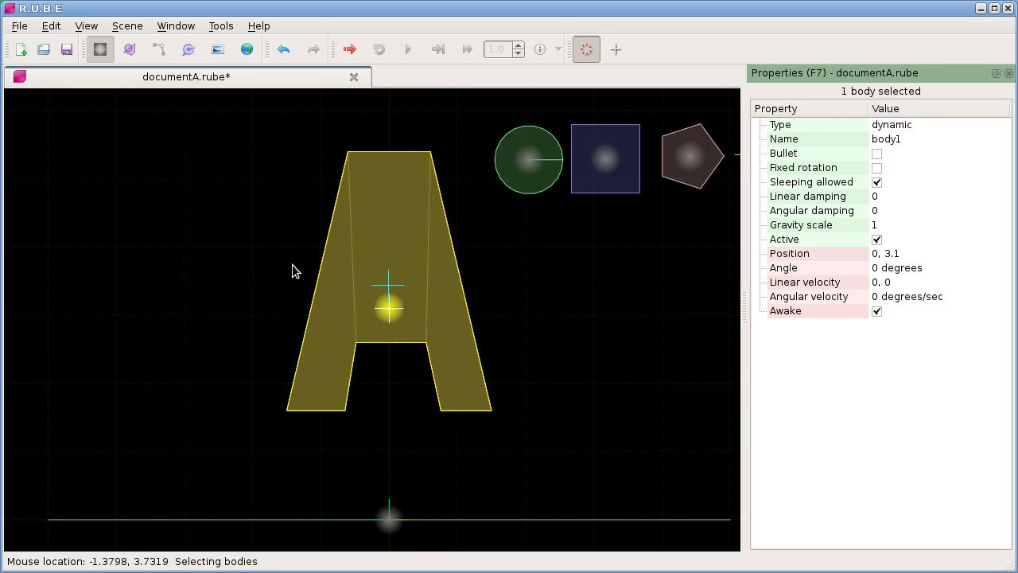
drag(272, 232, 420, 374)
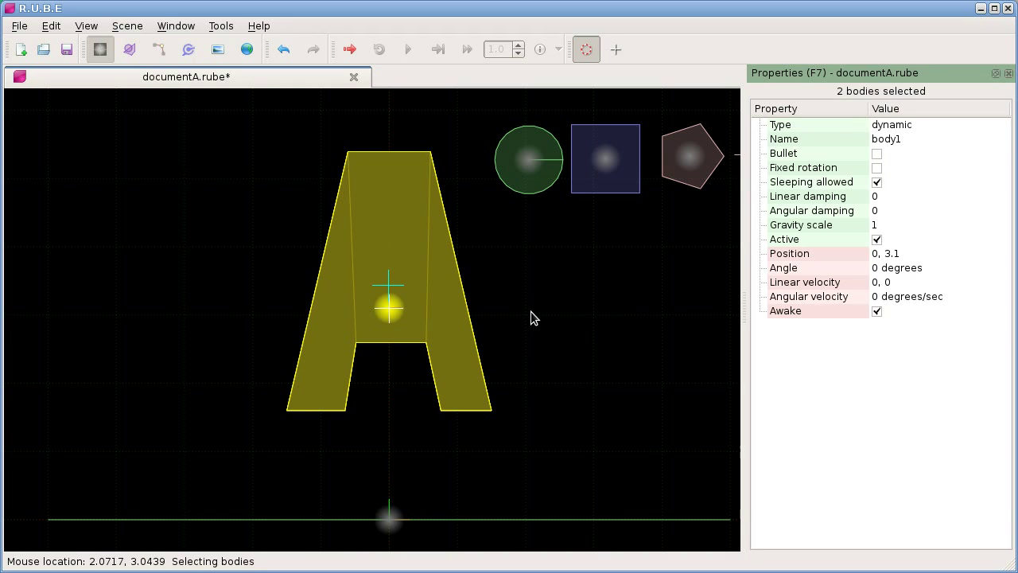
right_drag(524, 304, 508, 309)
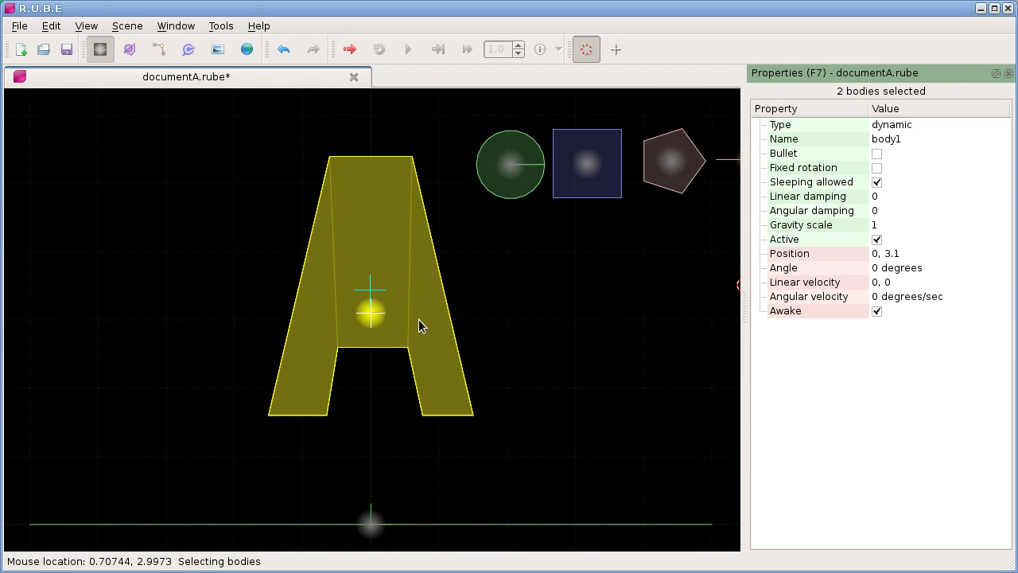
right_drag(492, 296, 477, 306)
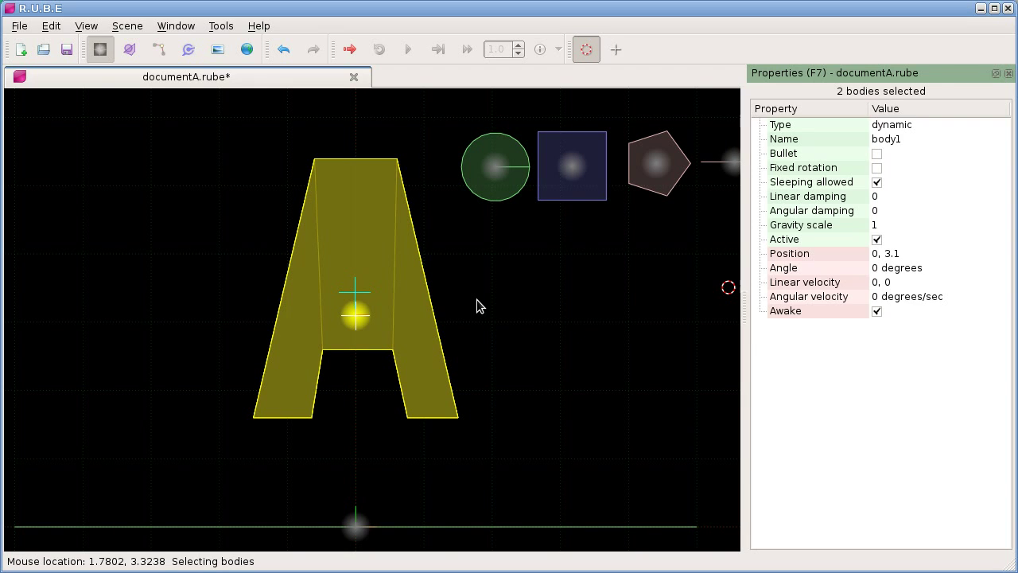
key(ctrl+z)
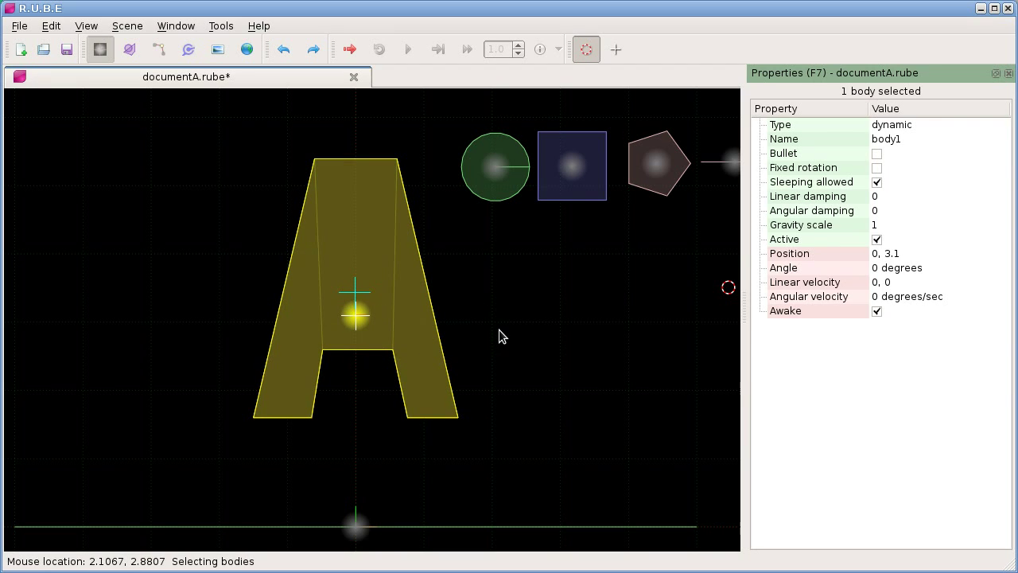
key(ctrl+y)
right_drag(450, 316, 460, 315)
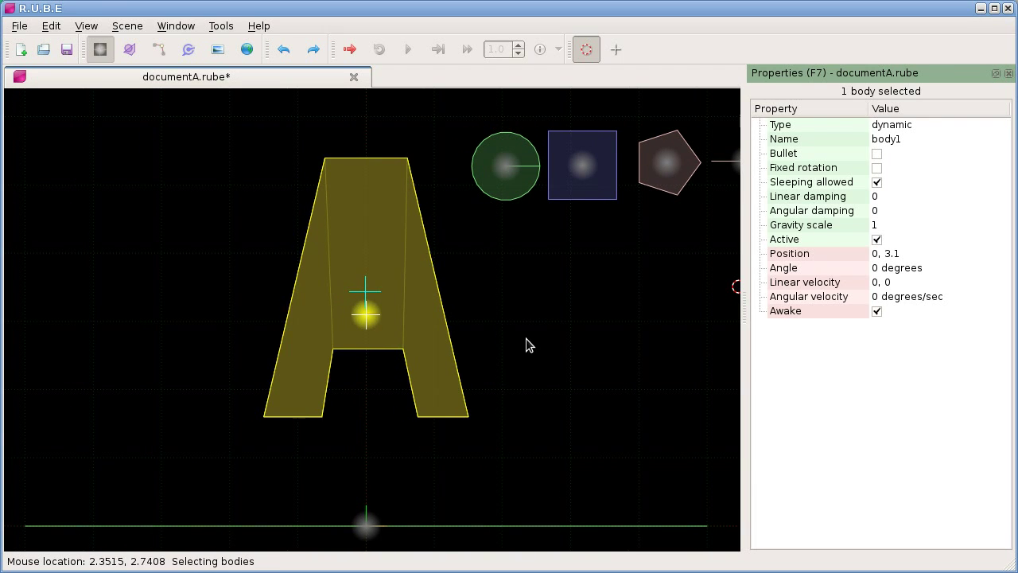
right_drag(629, 278, 532, 337)
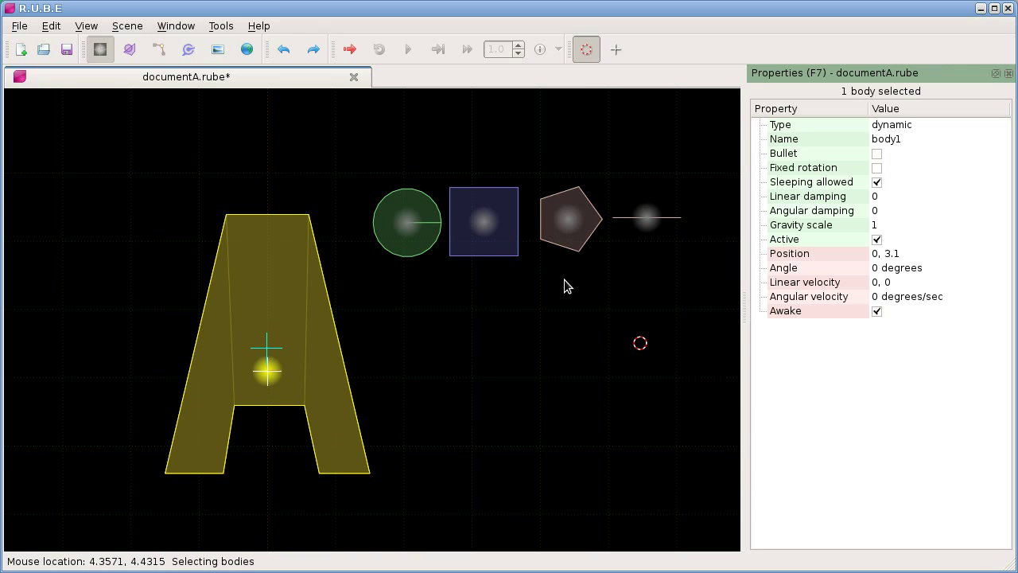
right_drag(404, 345, 424, 328)
scroll(424, 328, down, 3)
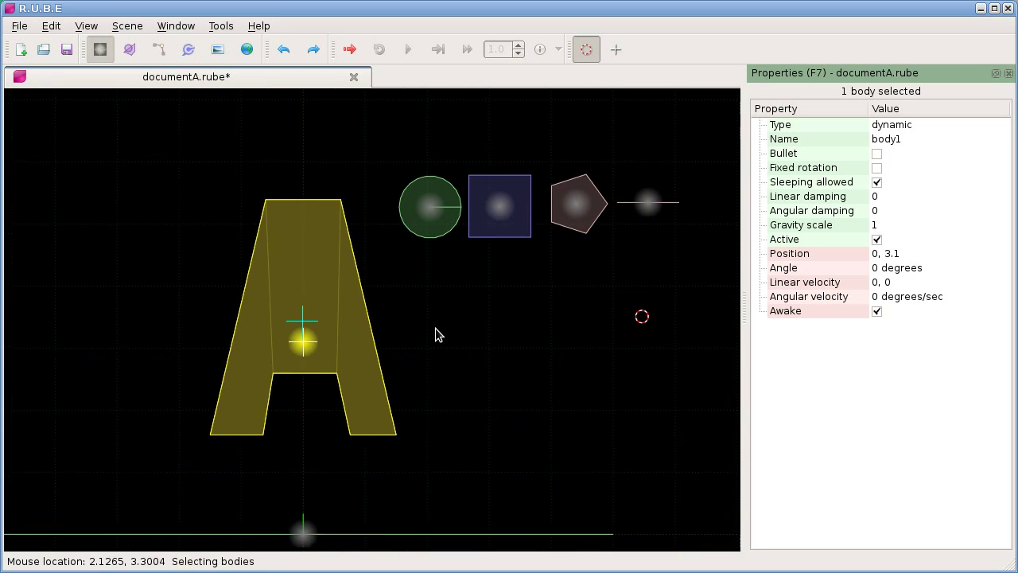
right_drag(458, 343, 473, 334)
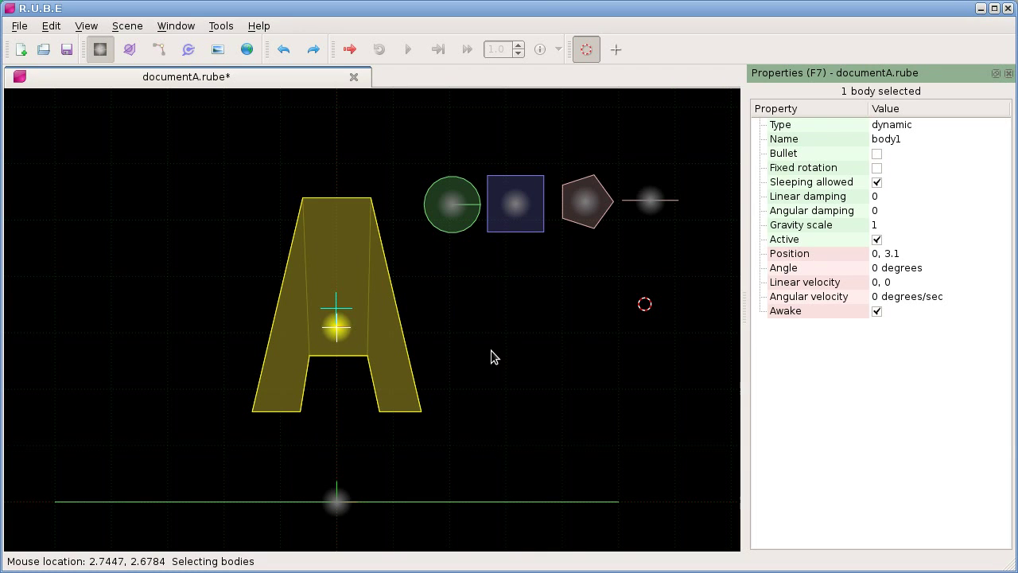
right_drag(545, 364, 532, 357)
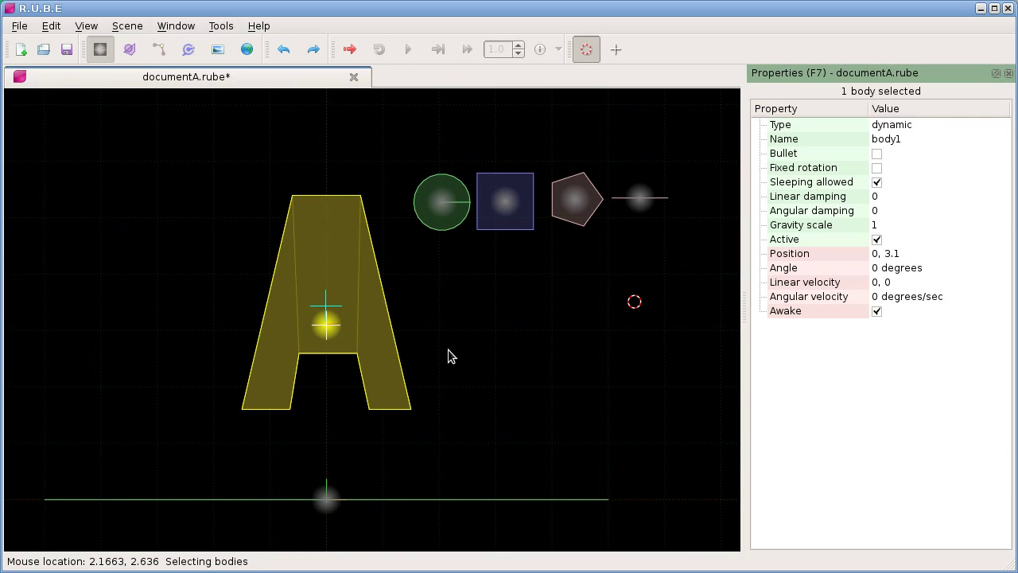
right_drag(449, 355, 450, 342)
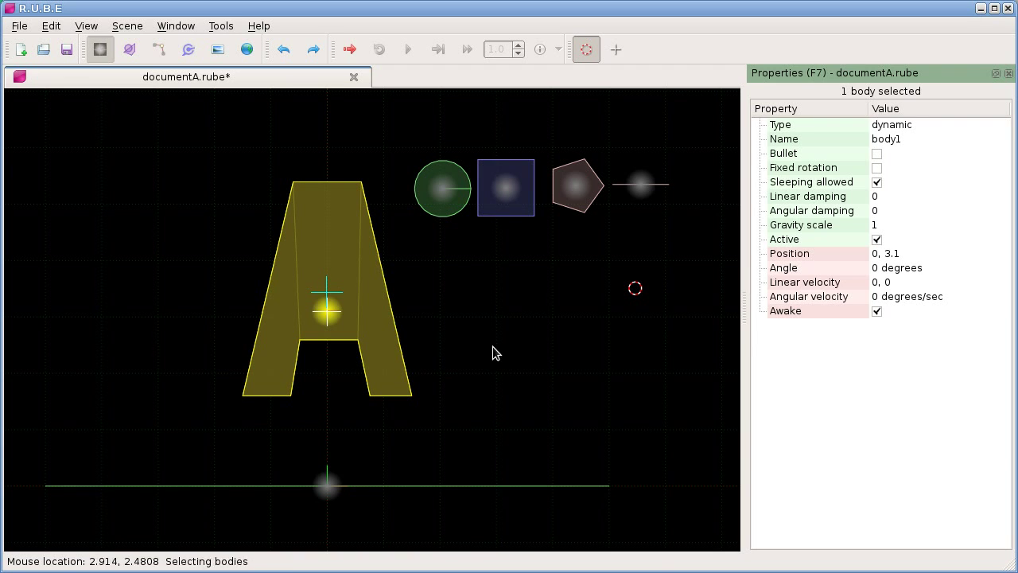
Move the pentagon to the A's lower-right foot (1.78496, 1.38916) and set the cursor at their touching corner
click(578, 195)
key(t)
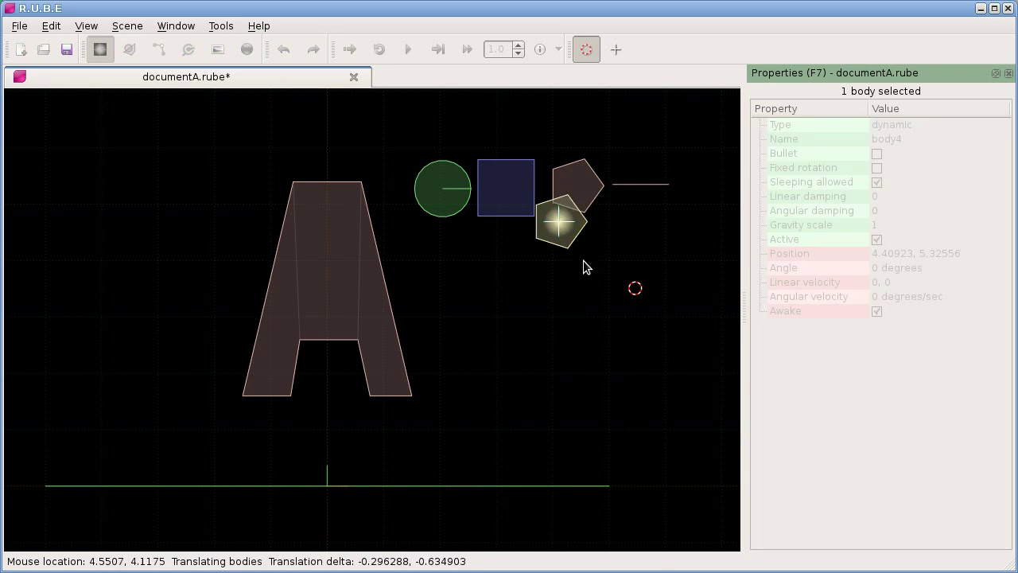
click(452, 445)
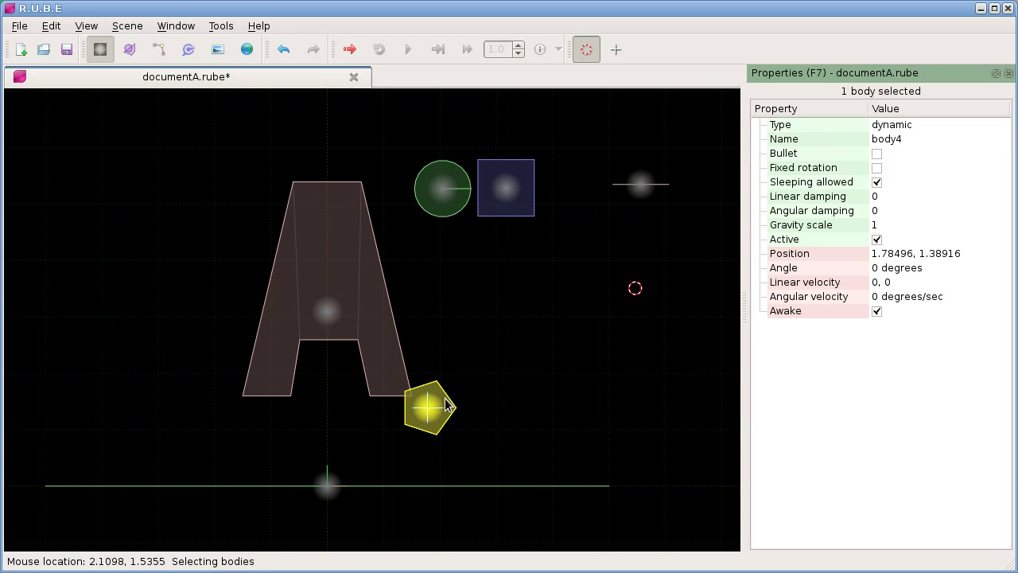
key(c)
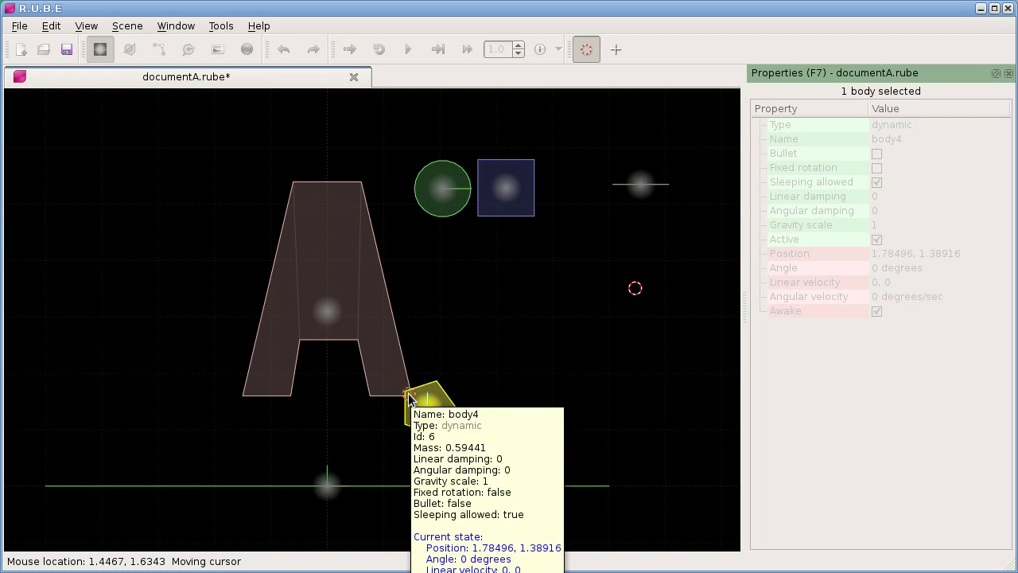
click(408, 395)
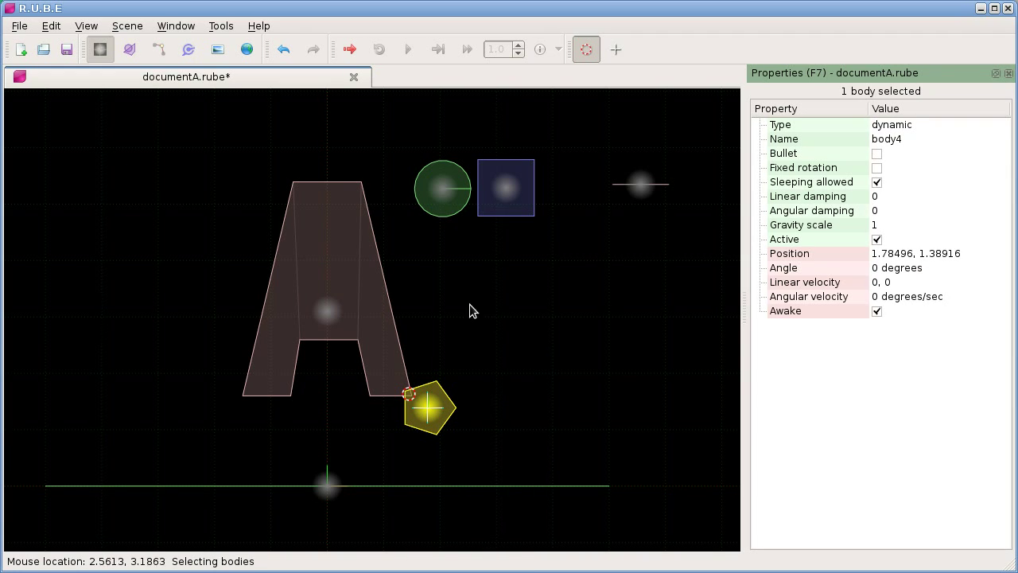
Hinge the A body and the pentagon together with a revolute joint
right_click(445, 299)
mouse_move(477, 303)
mouse_move(583, 340)
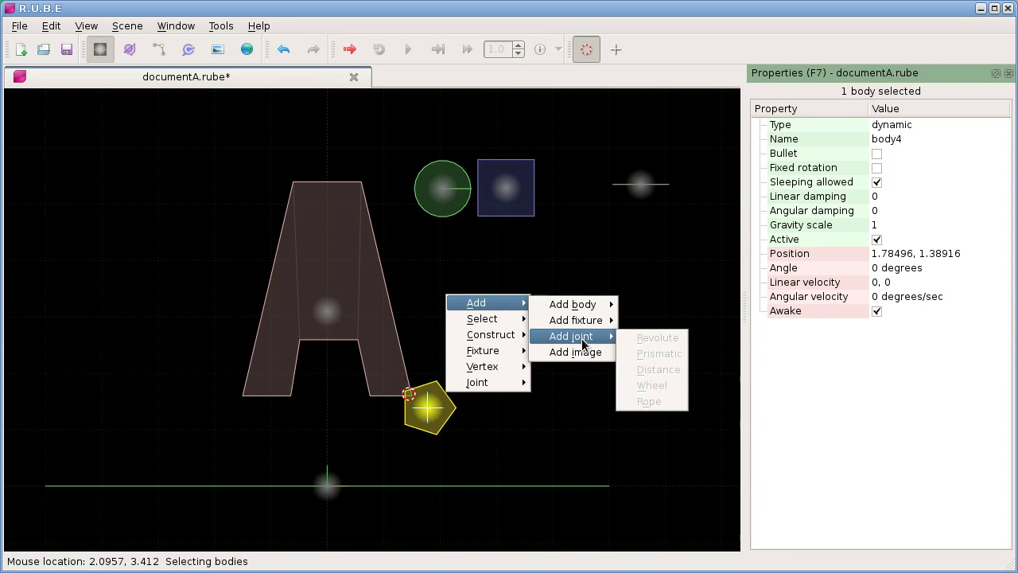
click(518, 409)
click(326, 313)
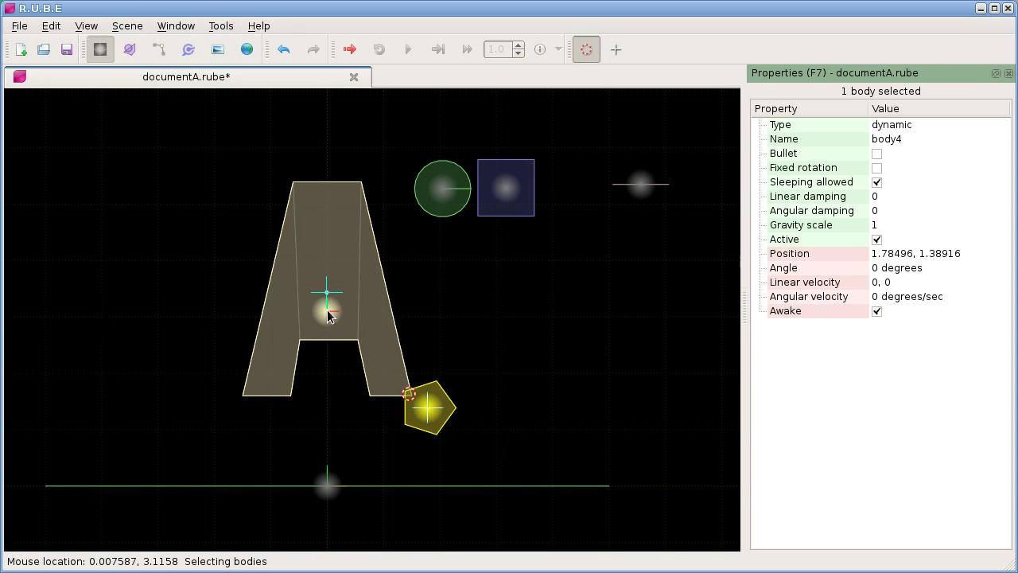
shift+click(427, 407)
right_click(438, 352)
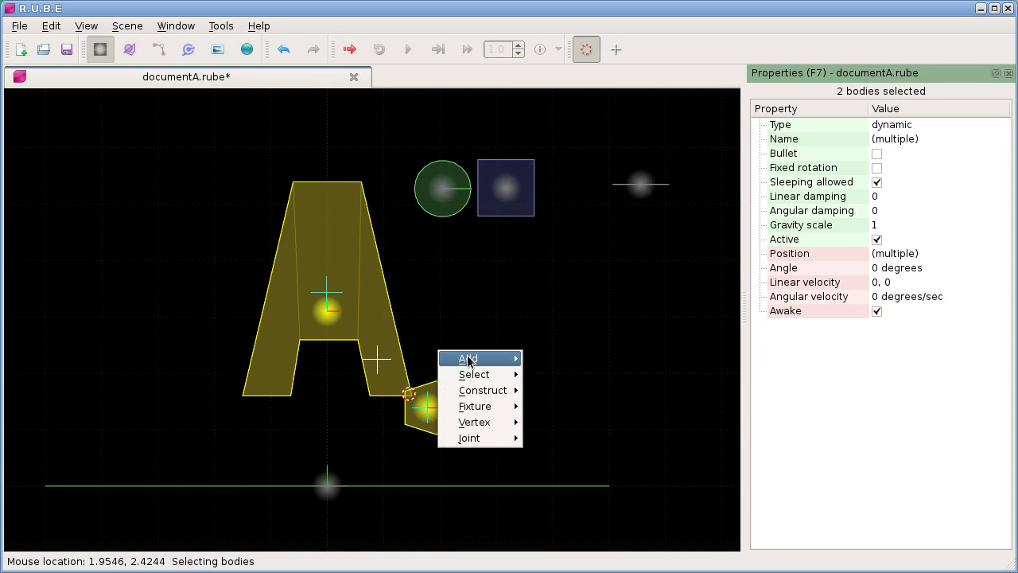
mouse_move(477, 359)
mouse_move(564, 391)
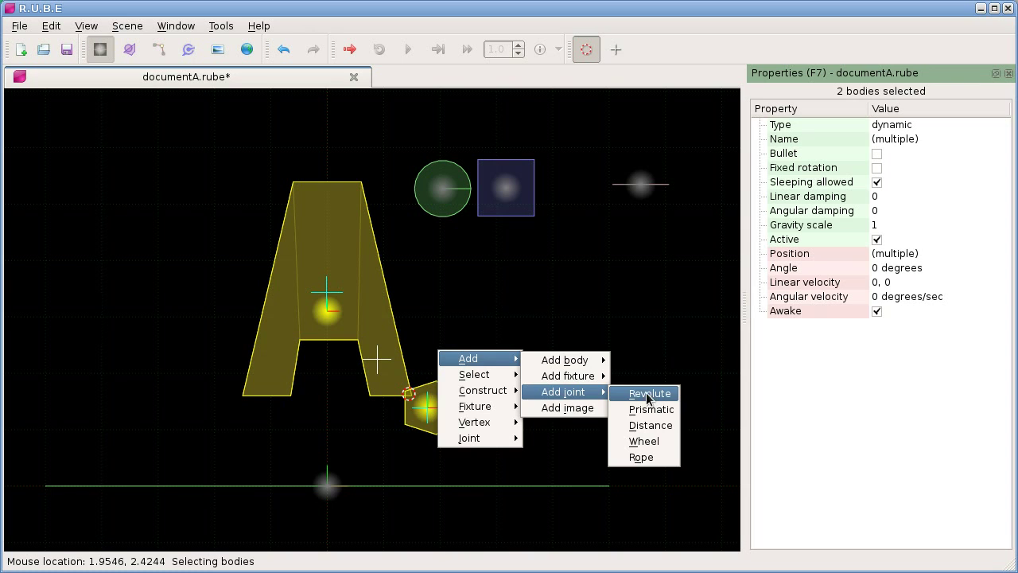
click(647, 393)
Set the A body's type to static in Properties
right_drag(470, 342, 456, 327)
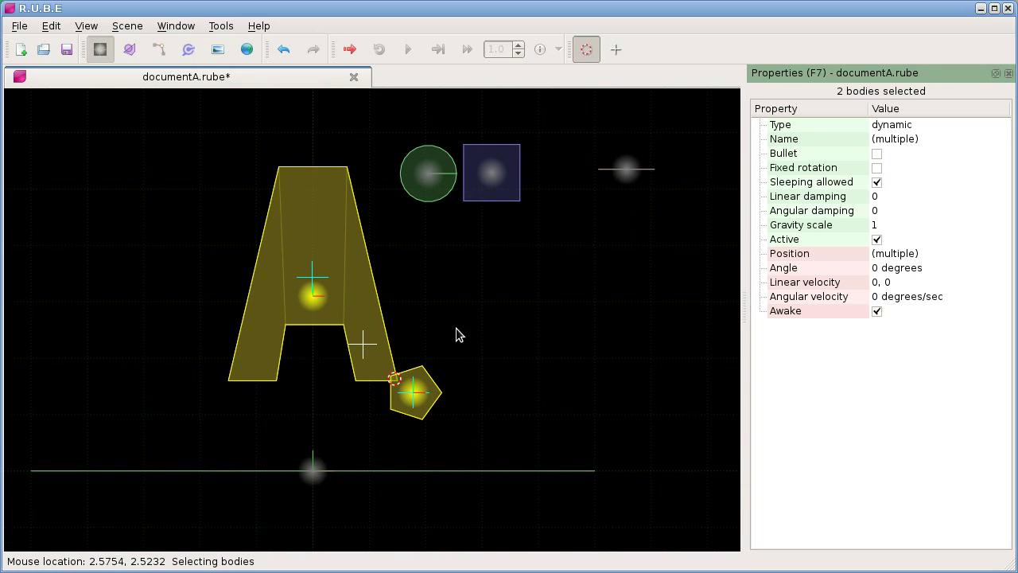
click(313, 296)
click(874, 129)
click(875, 129)
click(887, 93)
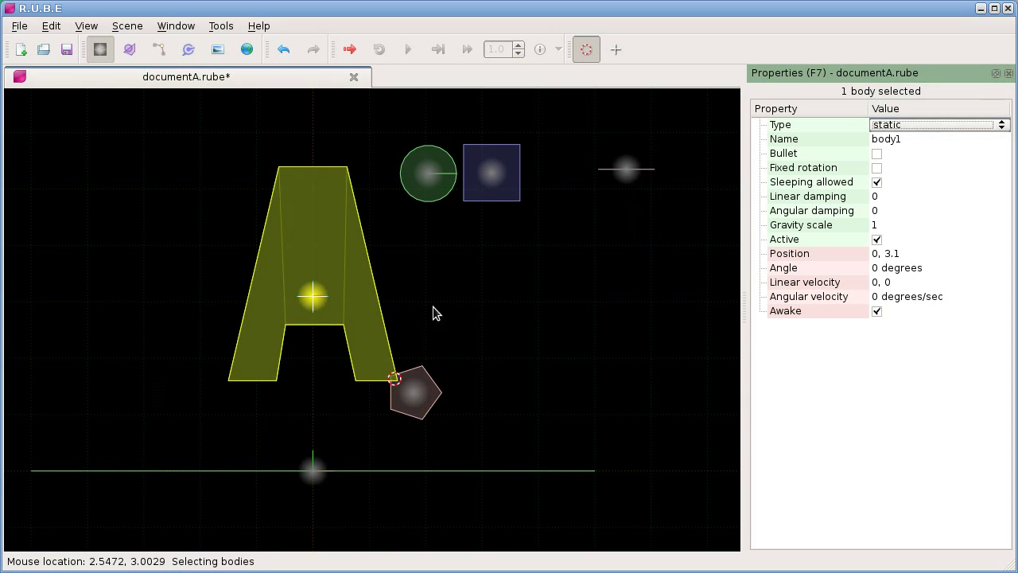
click(457, 334)
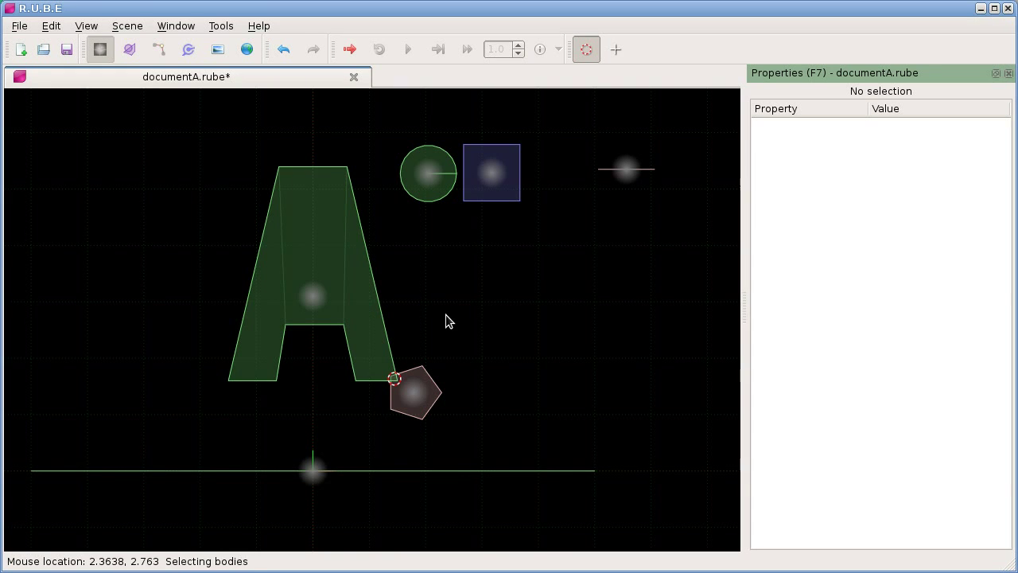
scroll(445, 320, up, 4)
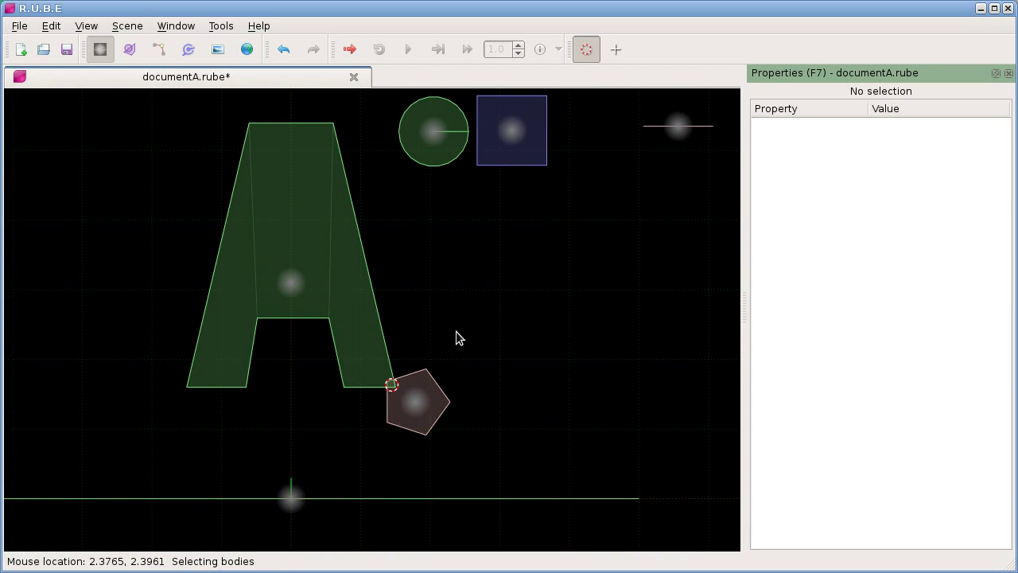
key(F5)
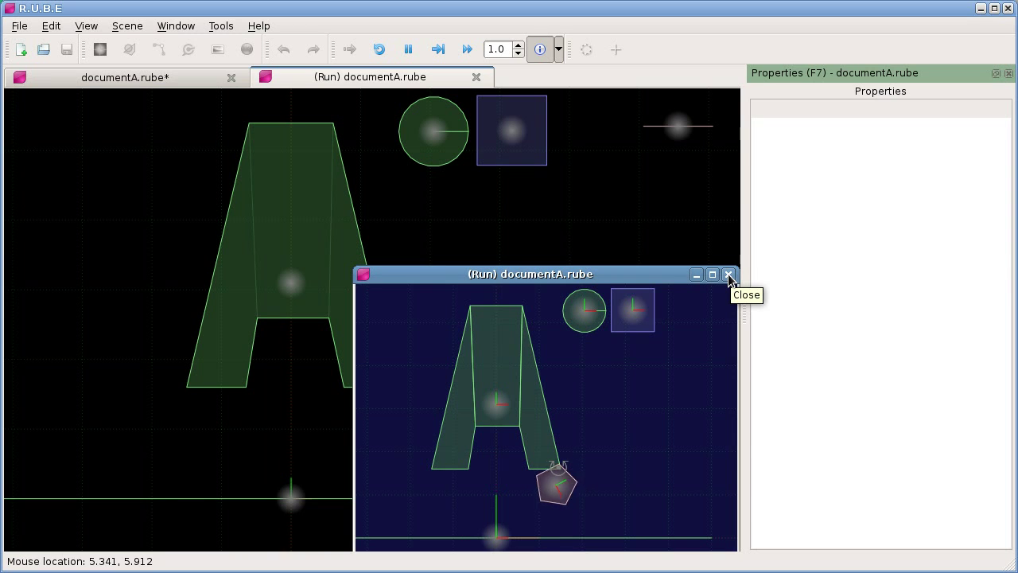
click(729, 275)
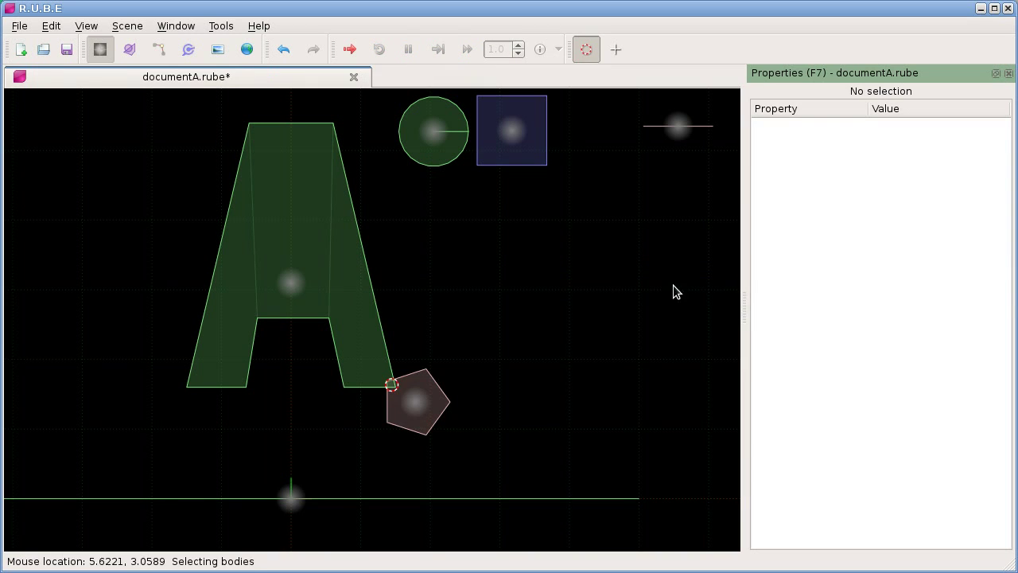
Box-select the static A body together with its hinged pentagon in body selection mode
scroll(466, 323, up, 2)
right_drag(466, 323, 545, 311)
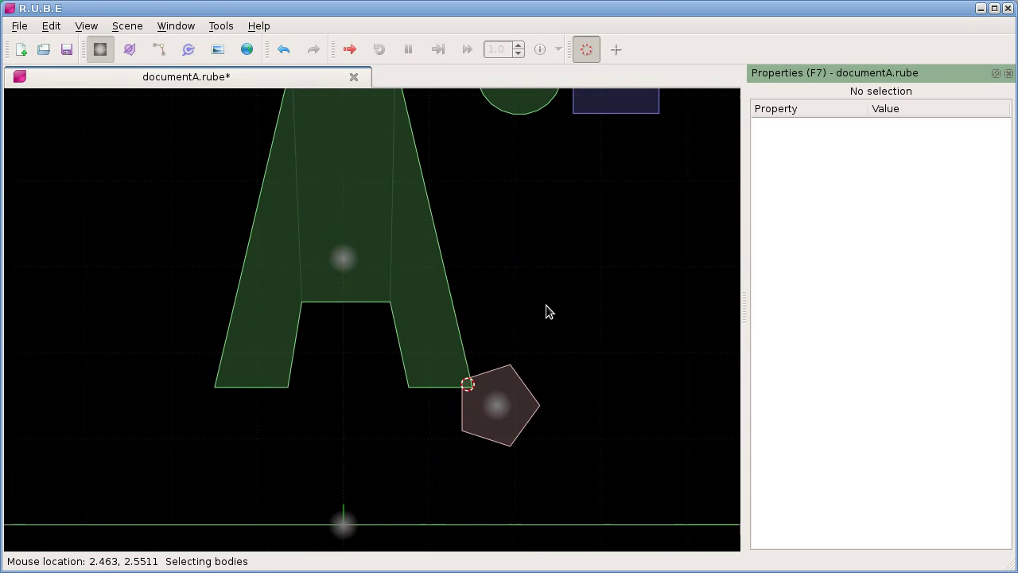
scroll(553, 311, down, 1)
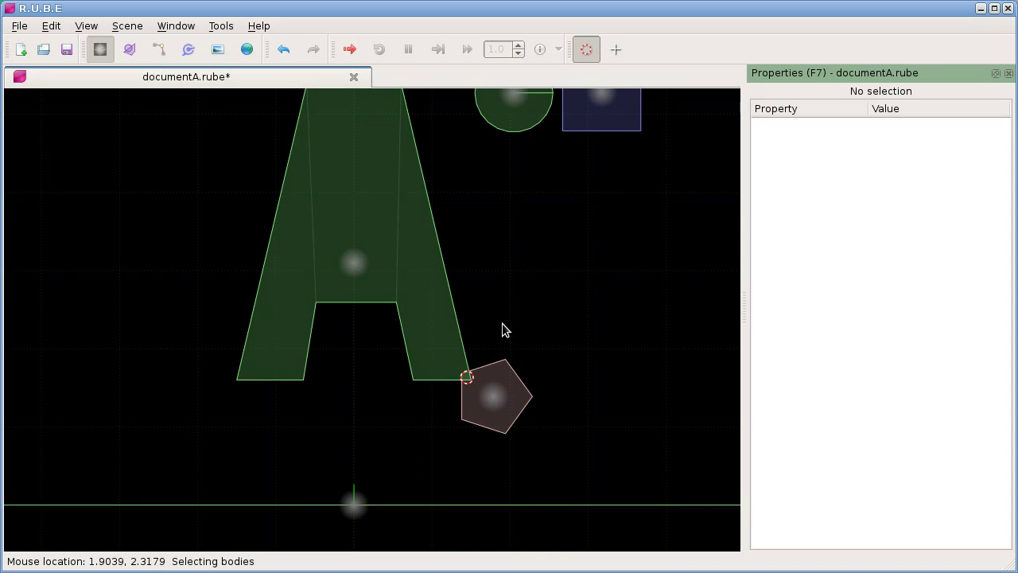
right_drag(502, 323, 492, 318)
key(j)
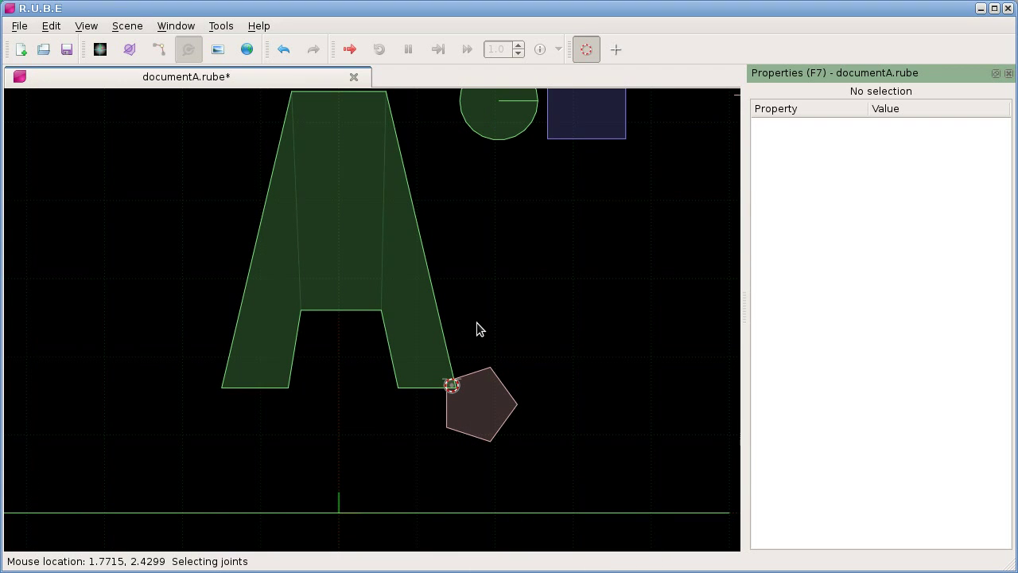
right_drag(524, 327, 512, 336)
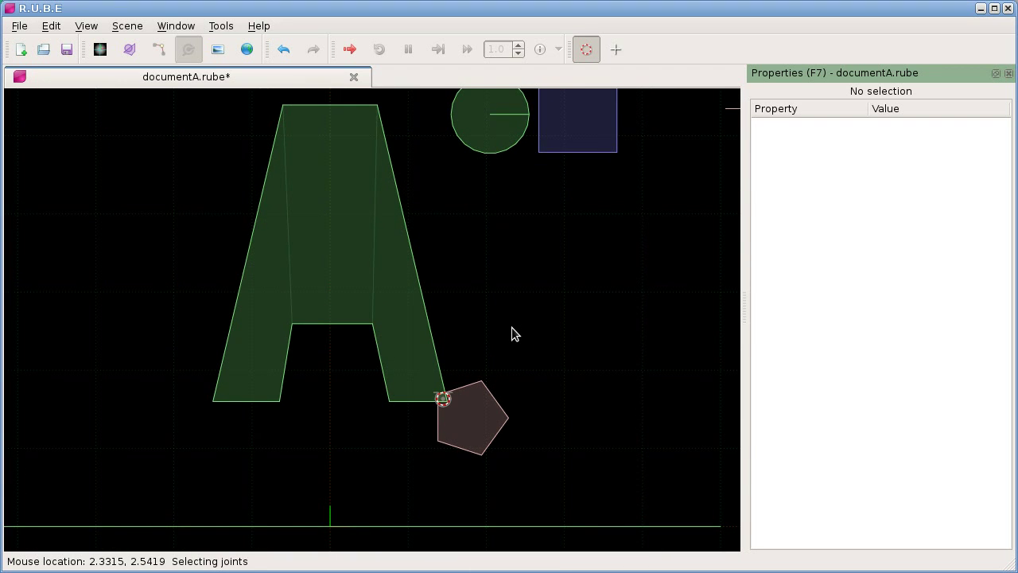
key(b)
drag(295, 256, 534, 460)
scroll(505, 356, down, 2)
right_drag(511, 325, 609, 337)
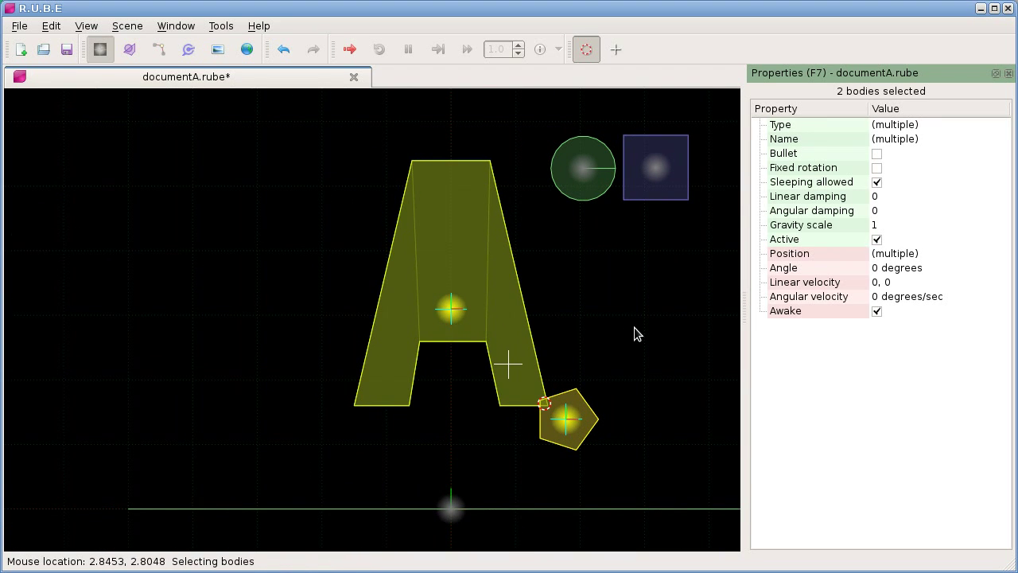
Duplicate the A and pentagon pair and place the copy left of the original
key(g)
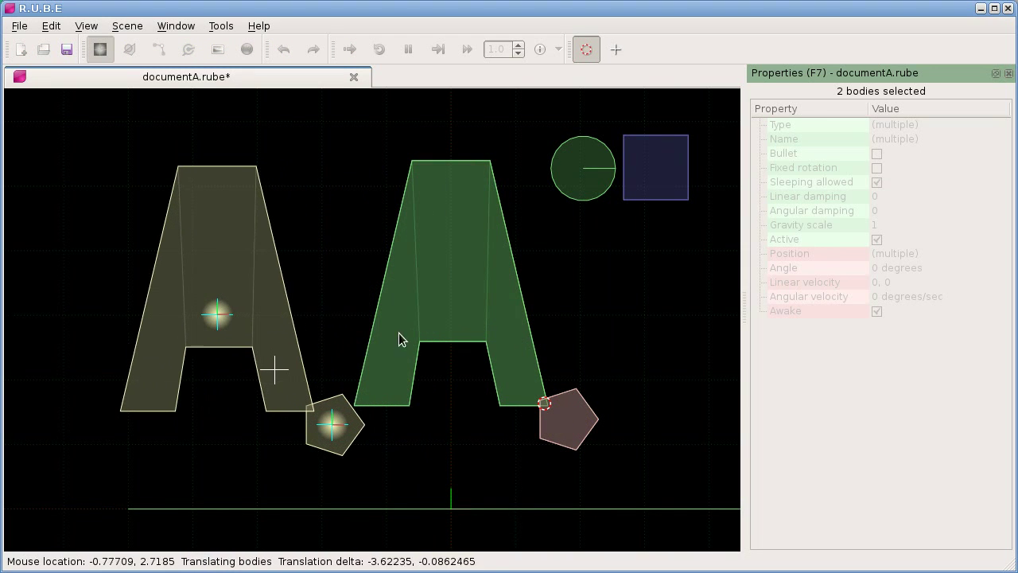
click(374, 342)
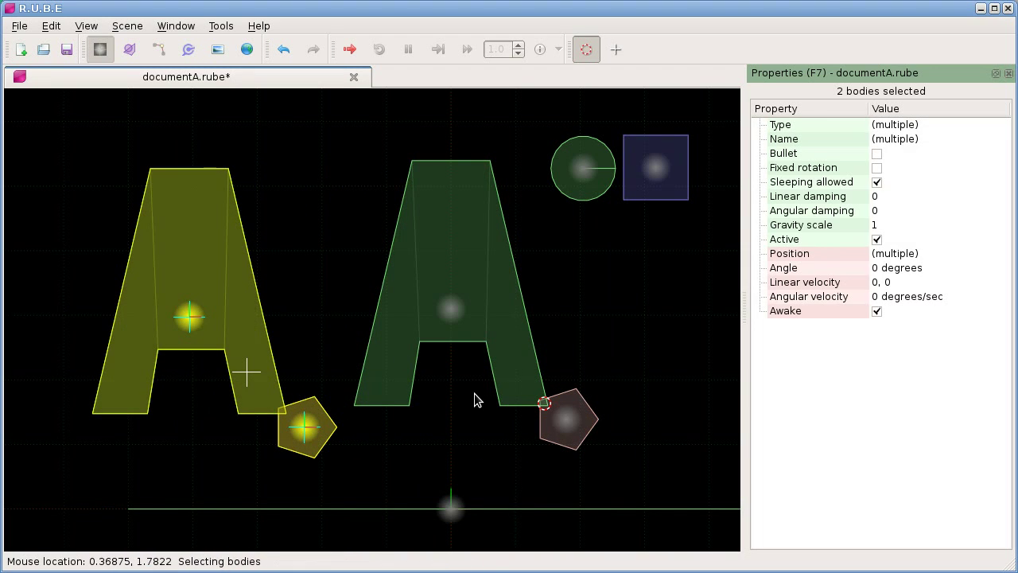
scroll(468, 394, up, 2)
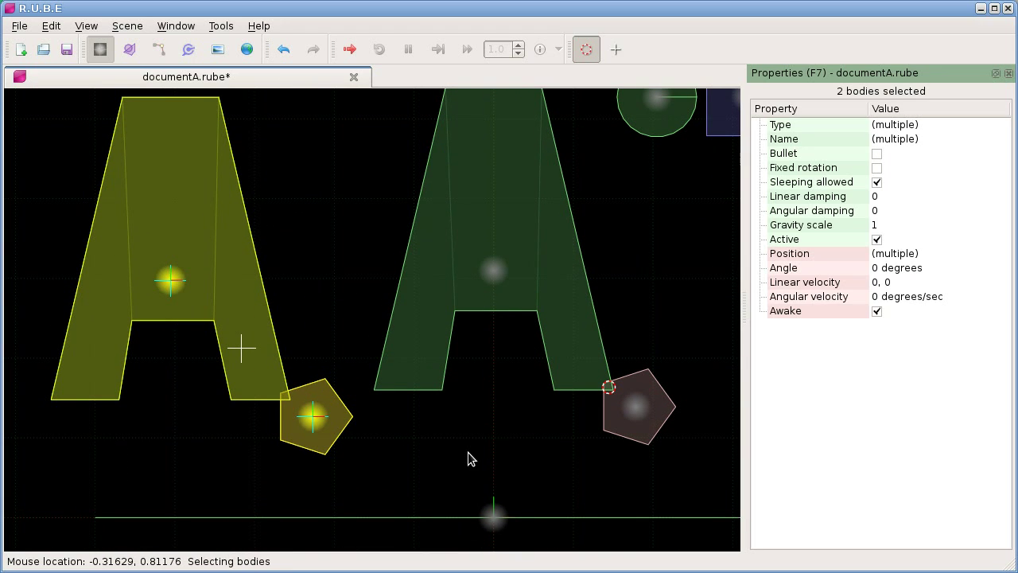
key(j)
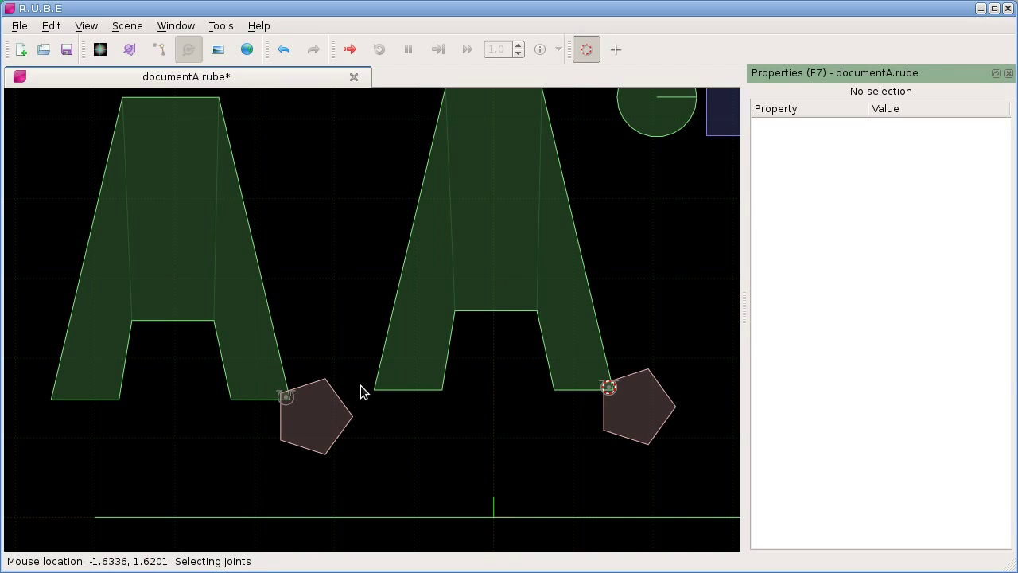
key(F5)
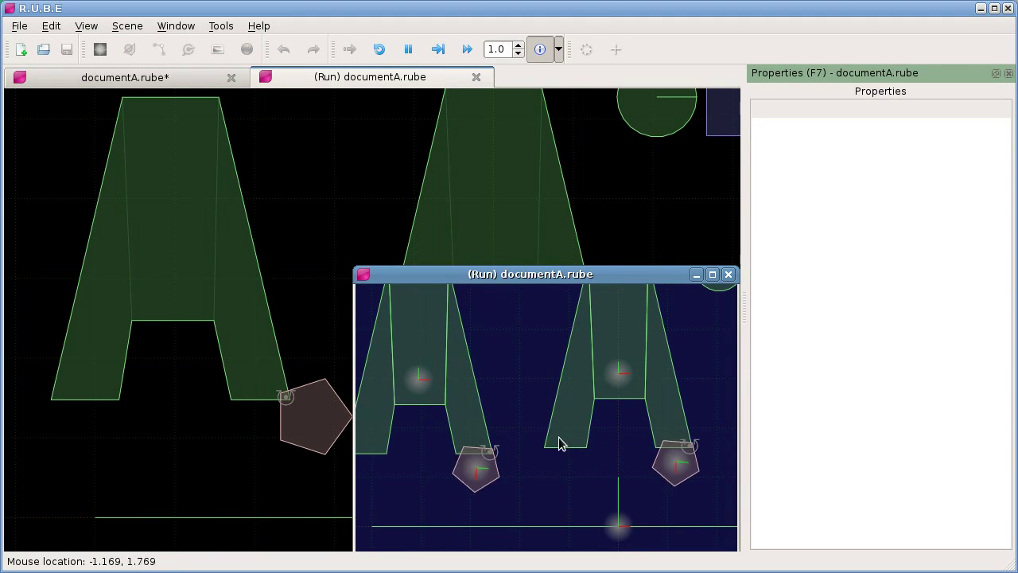
click(728, 274)
right_drag(586, 317, 605, 290)
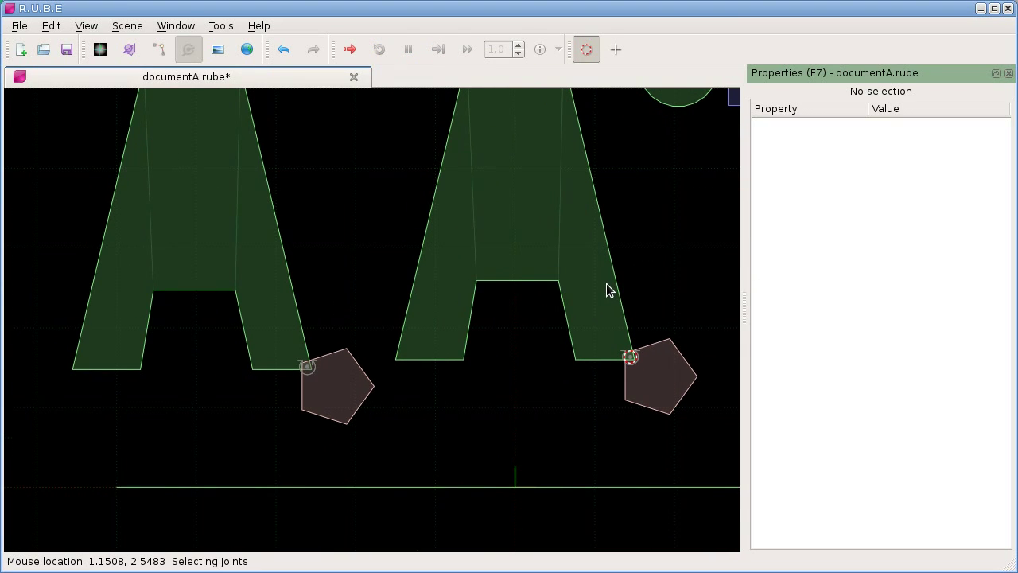
Hide the Properties panel and undo the pasted A and pentagon copy
key(F7)
scroll(611, 284, up, 2)
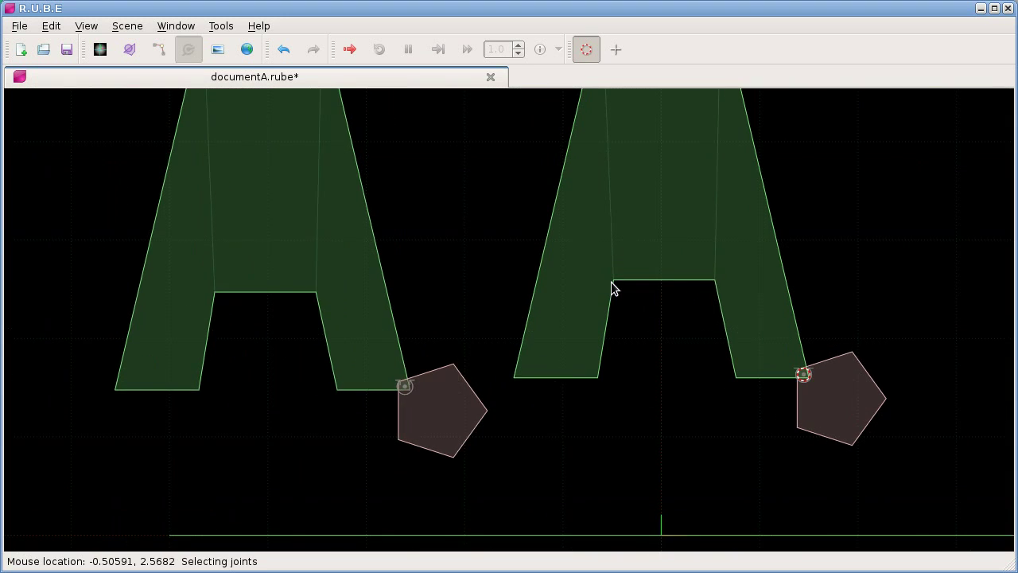
scroll(611, 306, down, 1)
scroll(616, 317, down, 1)
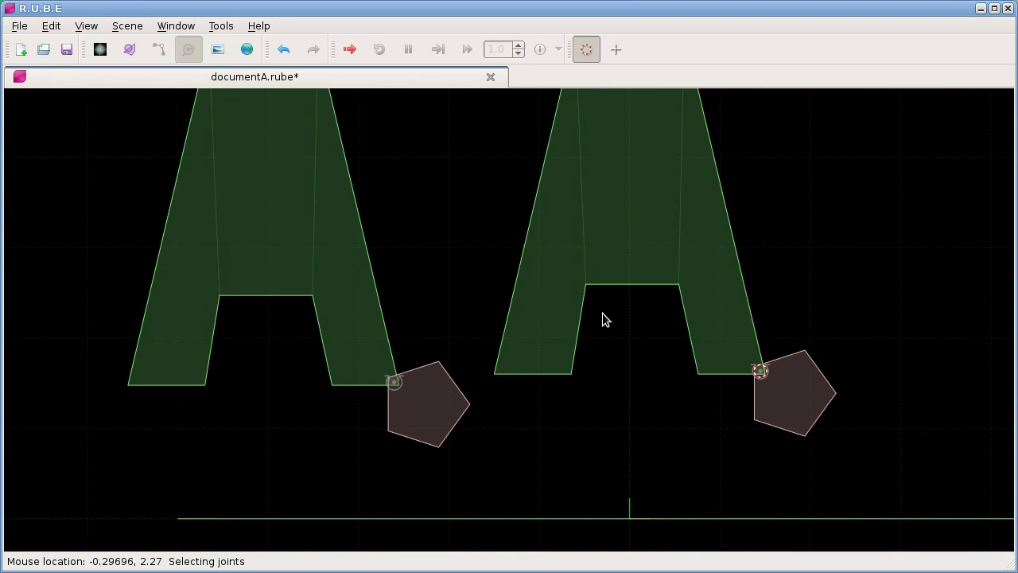
key(ctrl+z)
Keep only the A body selected and duplicate it, moving the copy about 3.78 units left
right_drag(623, 343, 540, 332)
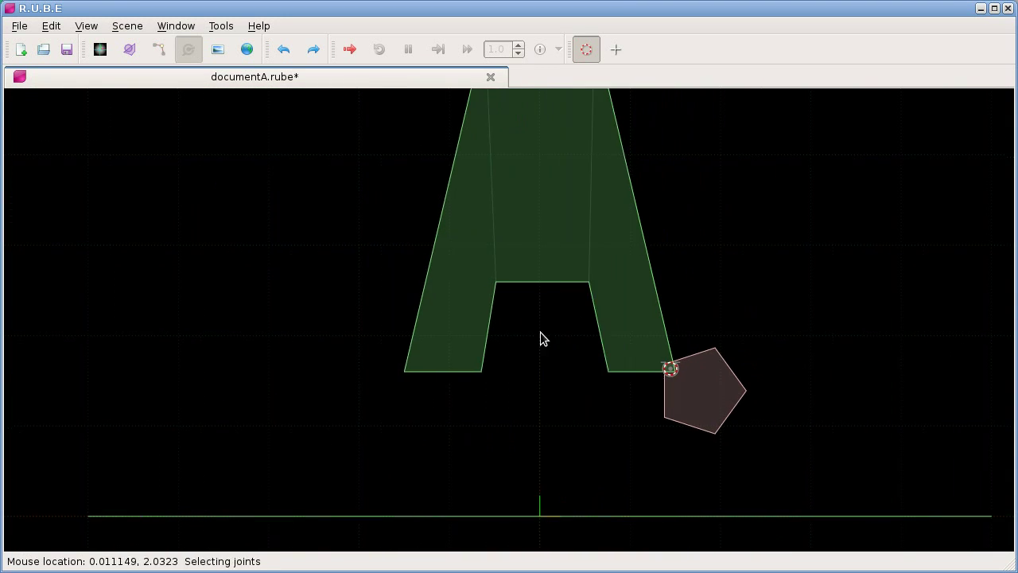
scroll(548, 338, down, 1)
right_drag(668, 245, 646, 254)
key(b)
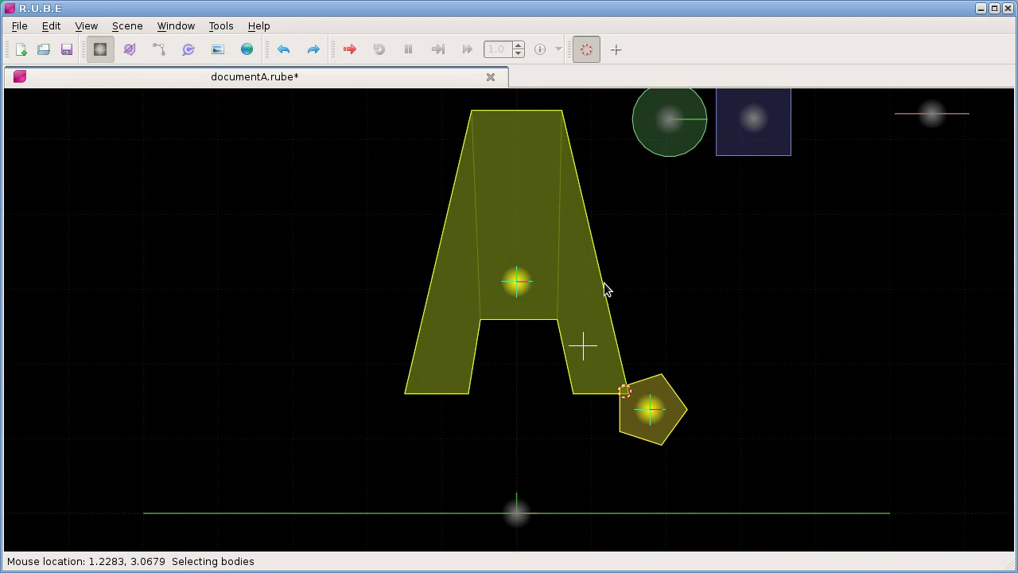
click(521, 284)
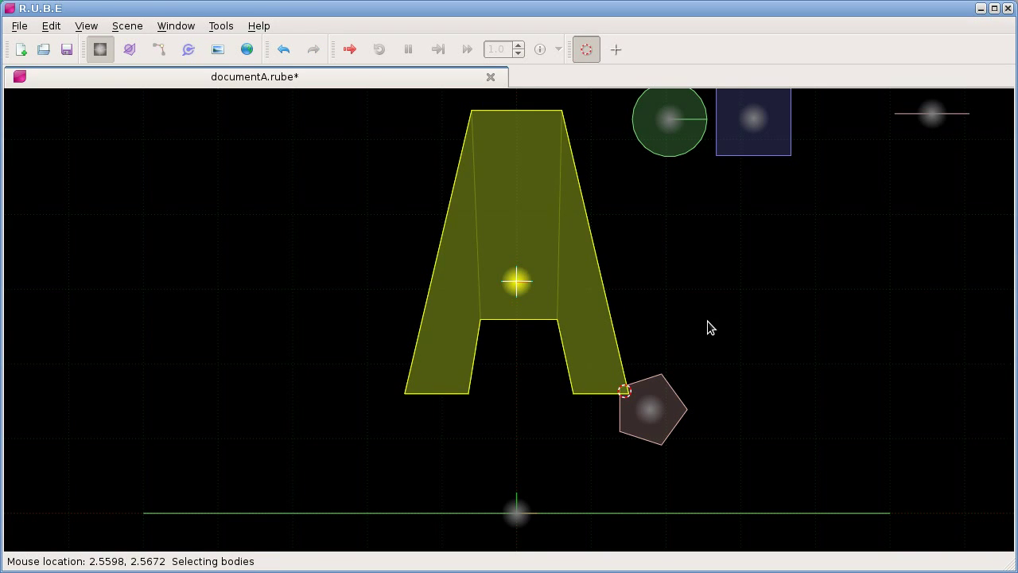
key(shift+d)
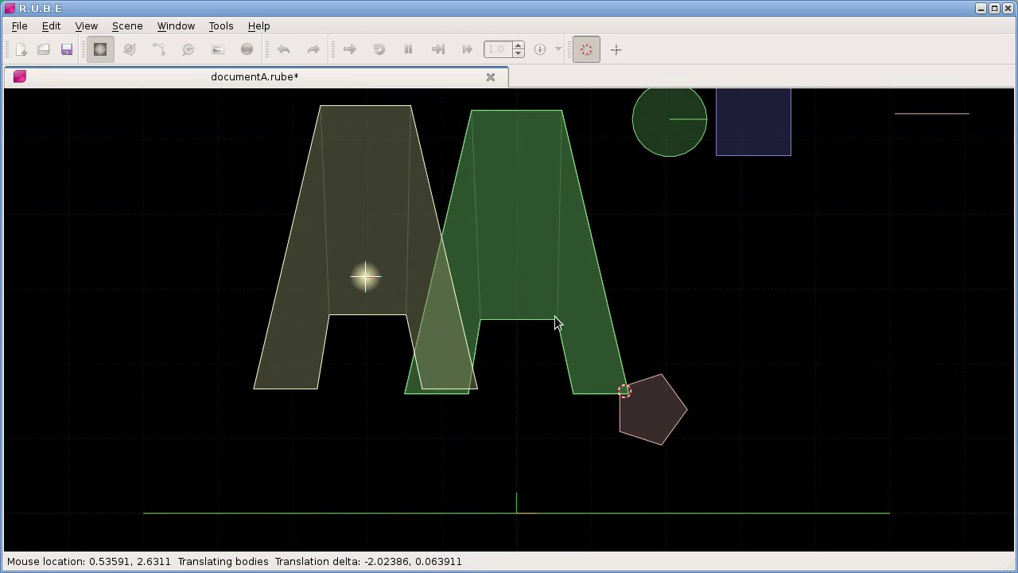
Place the lone A copy left of the original, with no pentagon attached
click(425, 326)
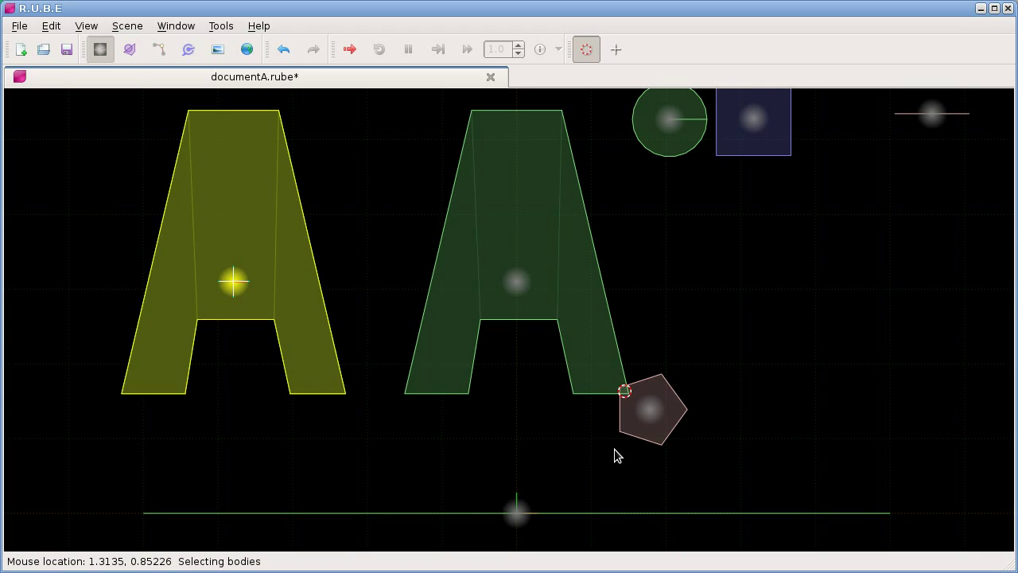
key(j)
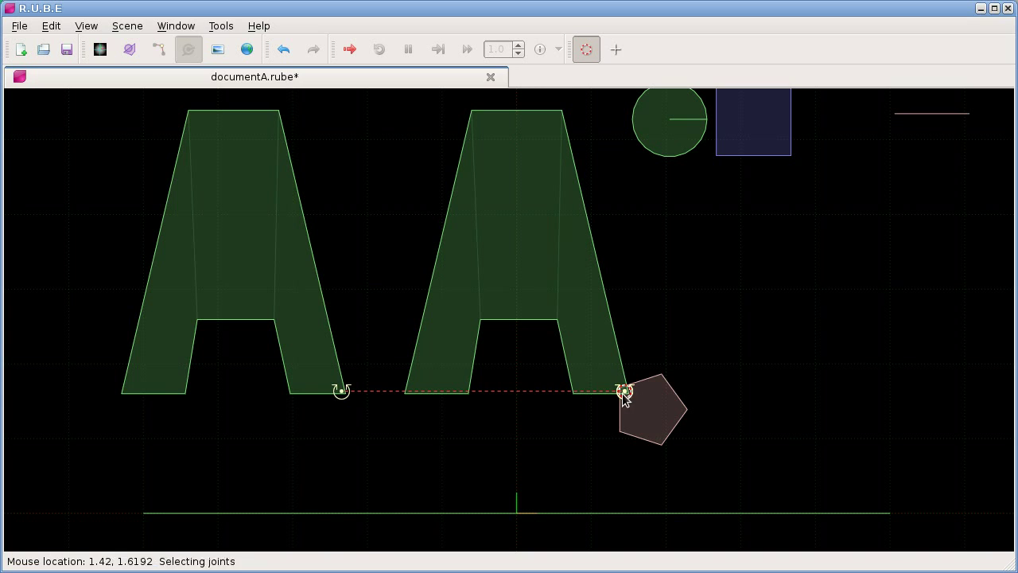
Inspect revolute joint0 linking body1 to pentagon body4, then start a simulation run
click(342, 391)
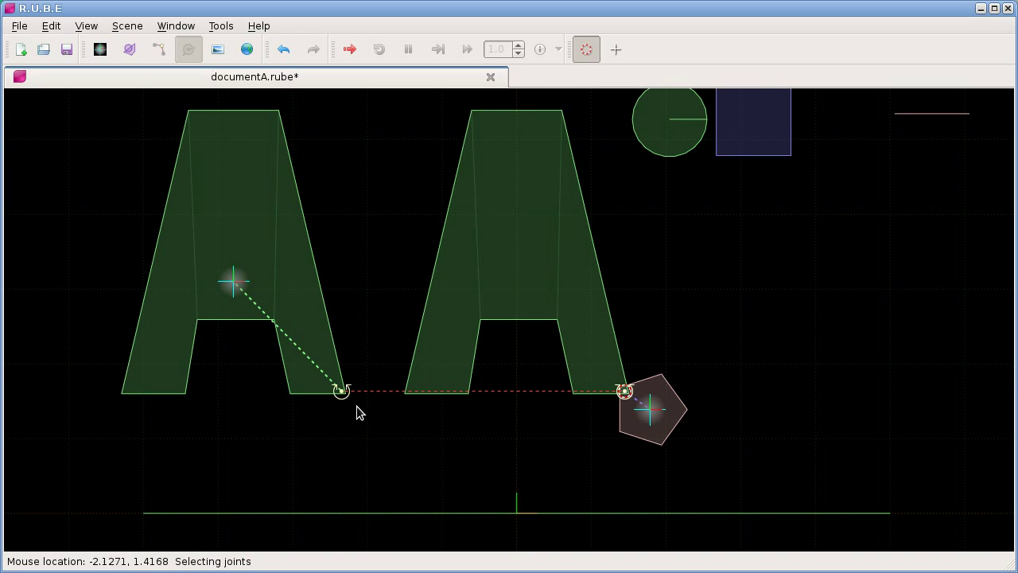
mouse_move(342, 394)
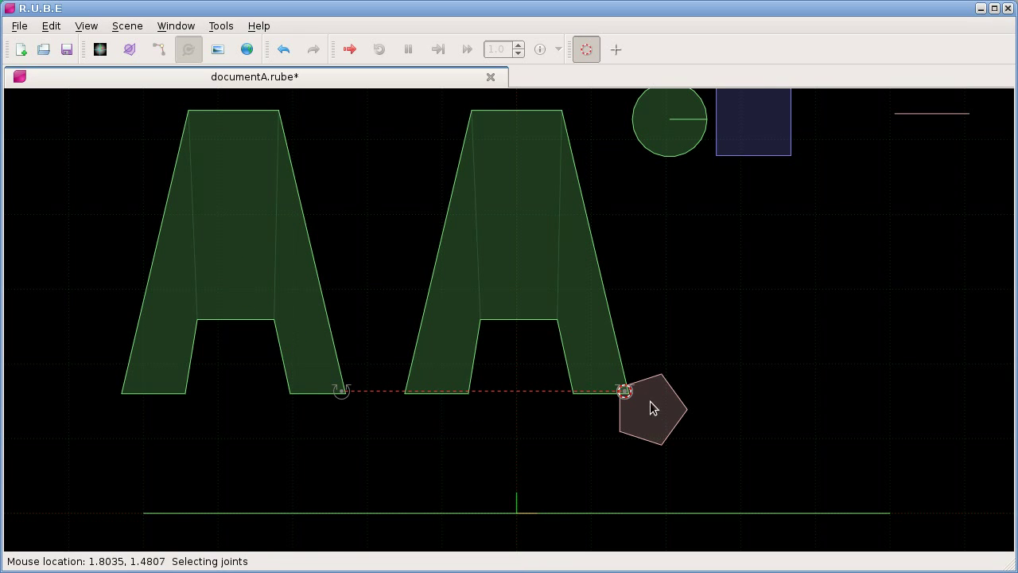
scroll(511, 434, up, 3)
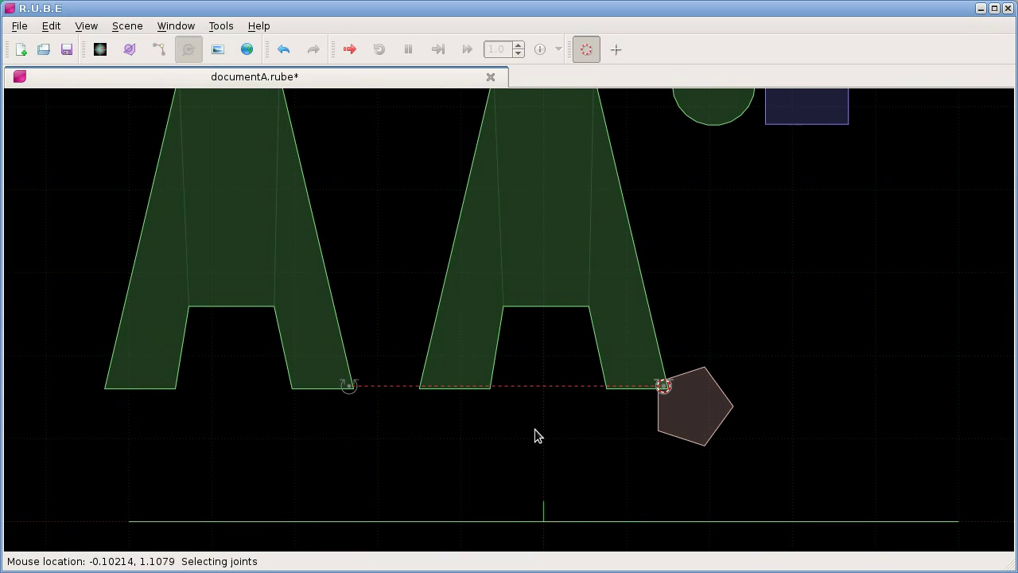
key(ctrl+r)
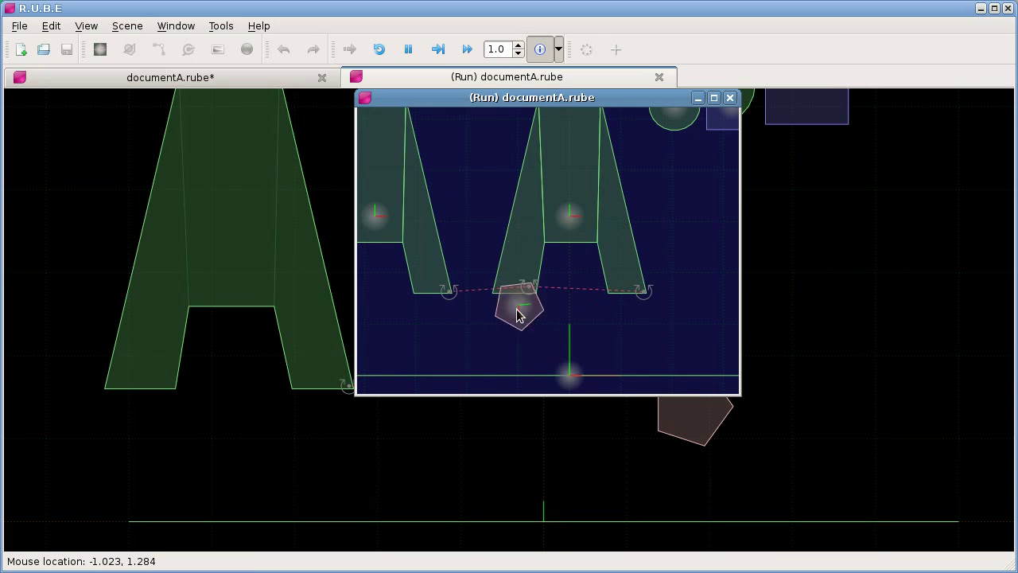
Drag the pentagon around in the running simulation, pause it, and close the Run window
drag(493, 304, 535, 326)
key(p)
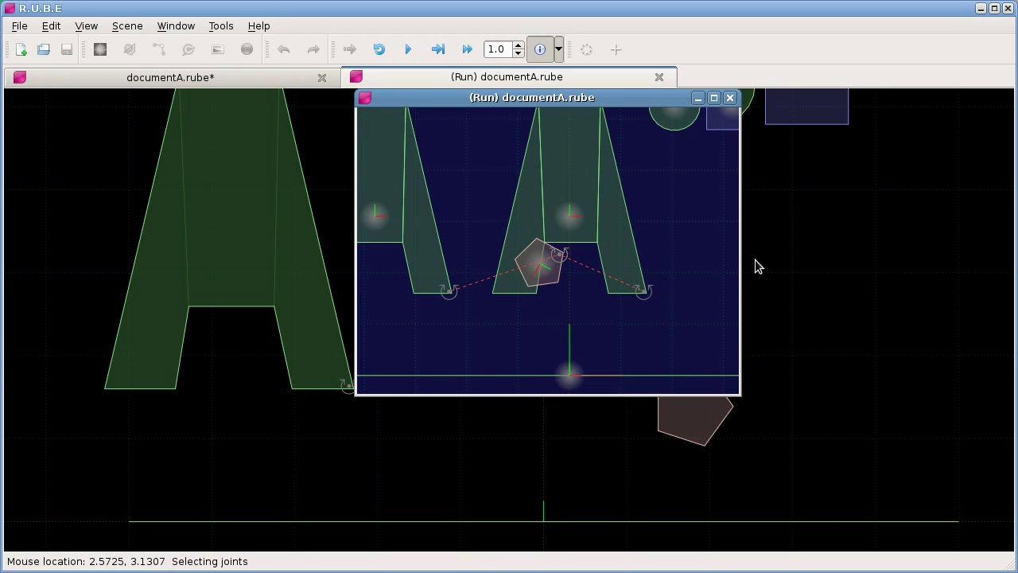
click(730, 99)
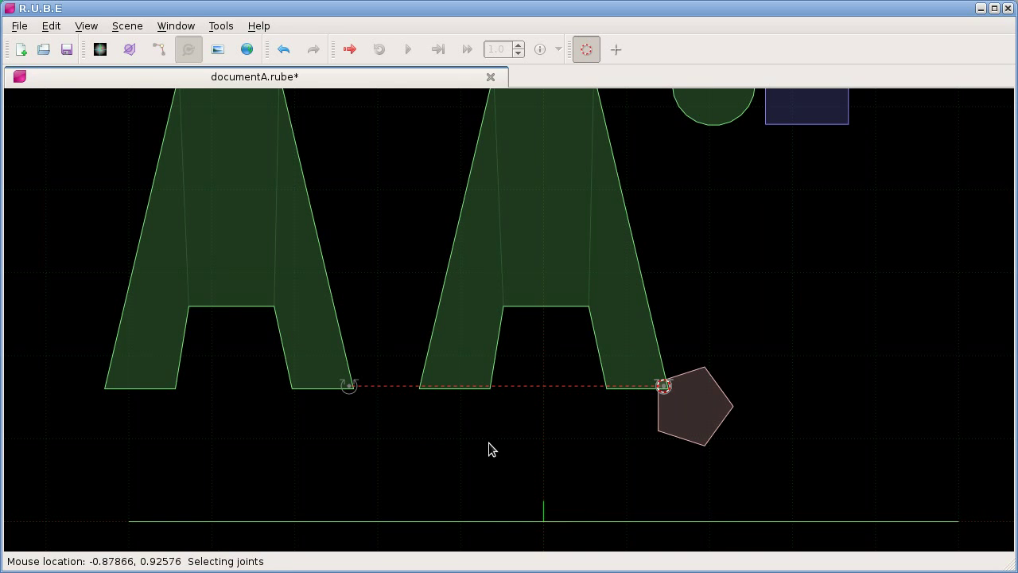
Anchor the left joint at the left A's bottom-right corner and the pentagon's lower-left corner
click(664, 390)
key(g)
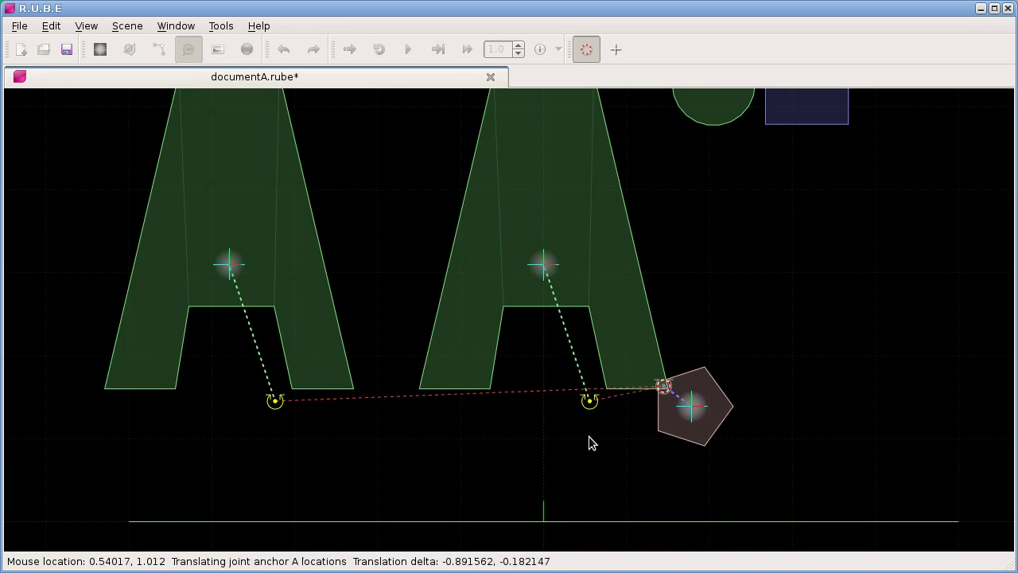
click(421, 429)
click(120, 395)
key(g)
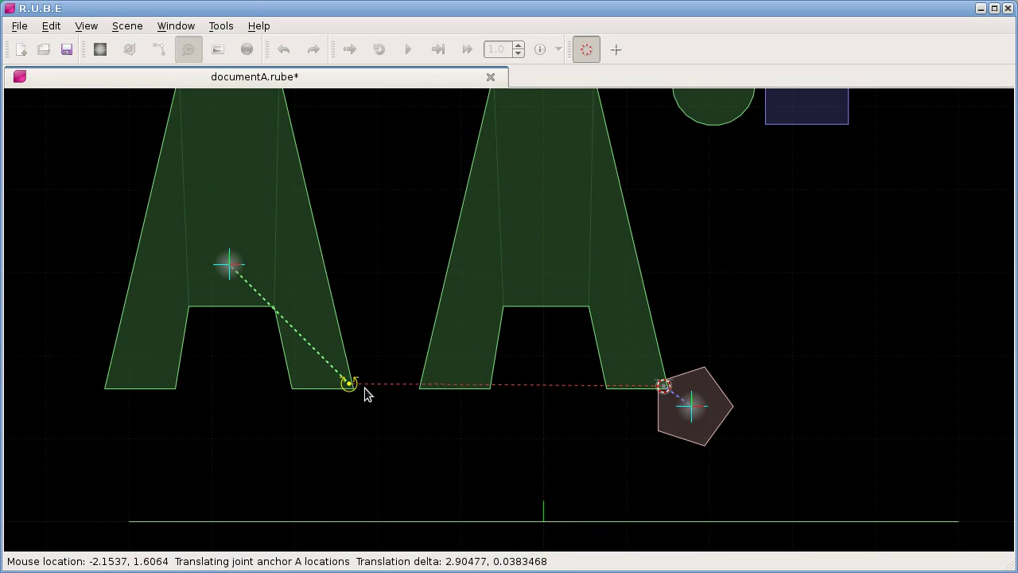
click(364, 389)
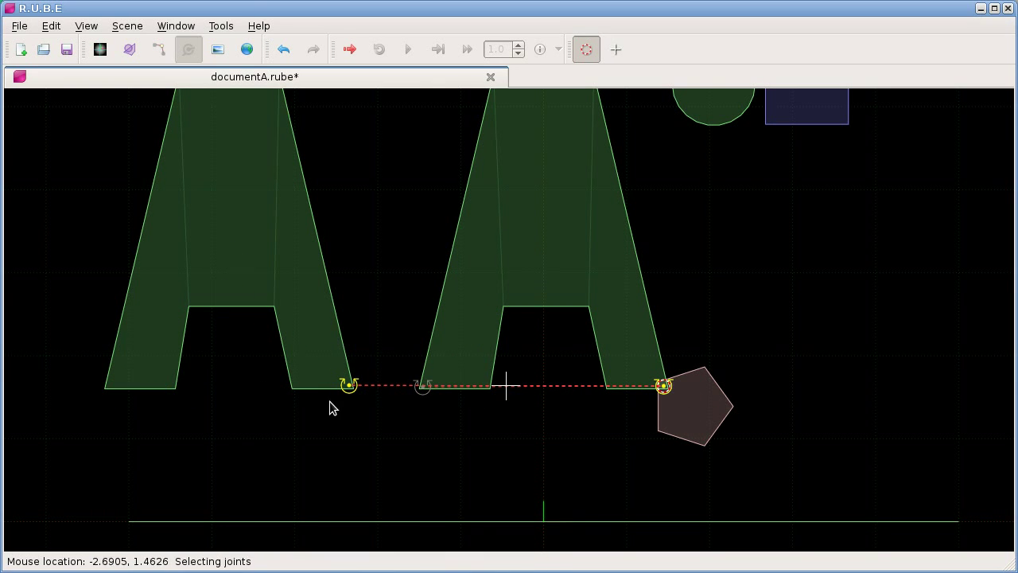
key(shift+g)
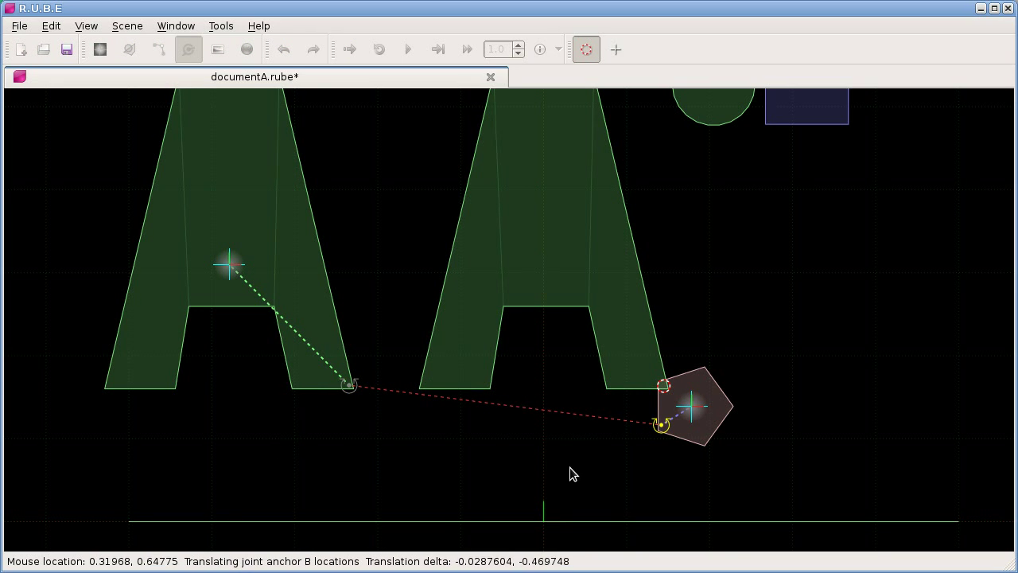
click(546, 417)
Shift the left A body slightly right and run the simulation again
click(422, 387)
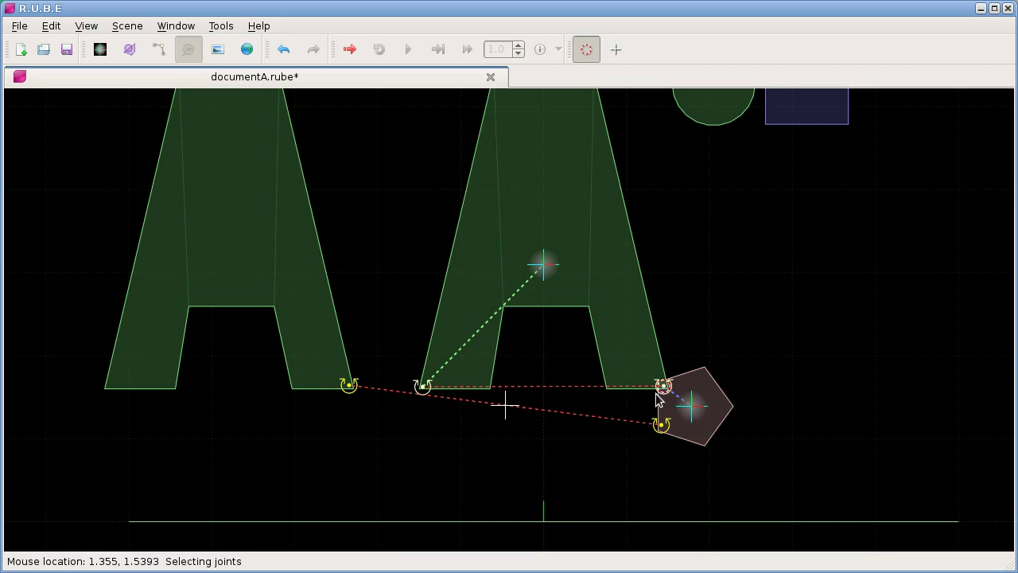
click(659, 264)
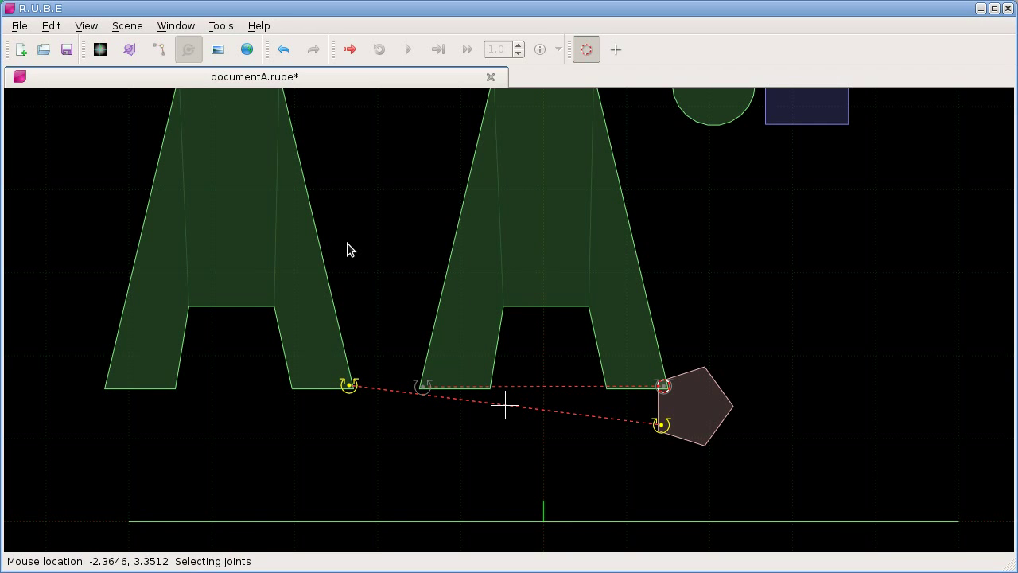
key(g)
key(Escape)
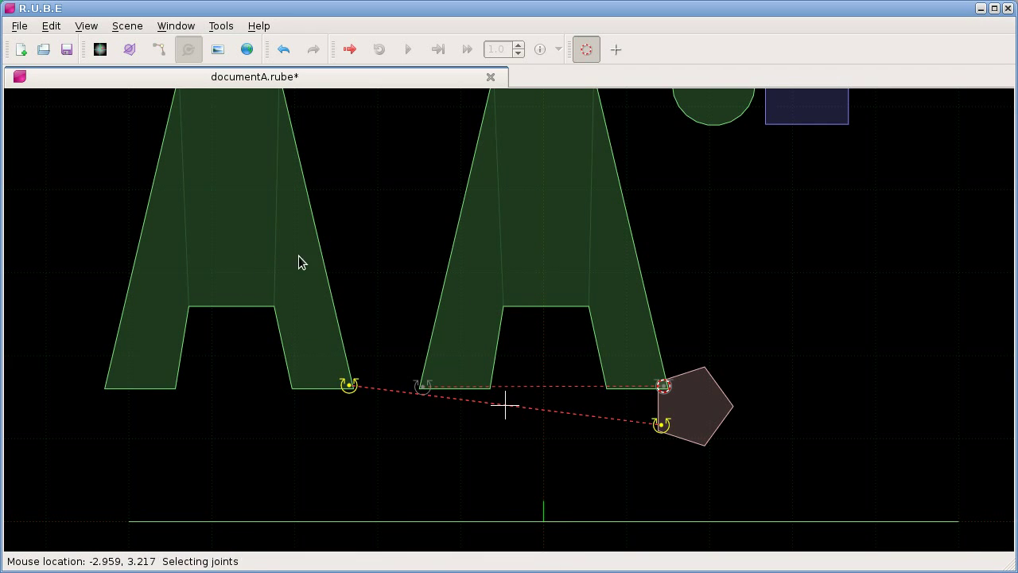
key(b)
click(228, 263)
key(g)
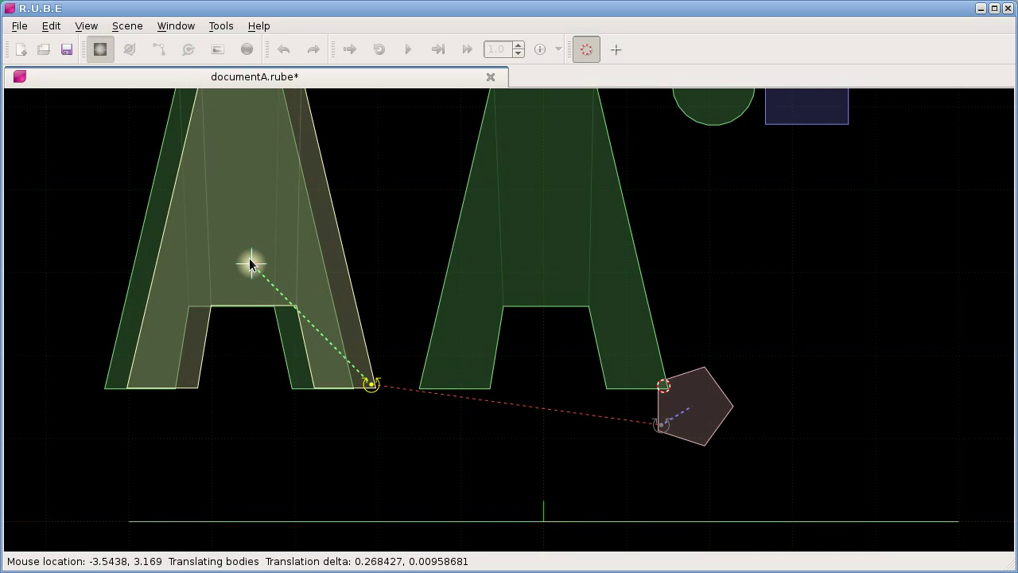
click(249, 257)
key(ctrl+r)
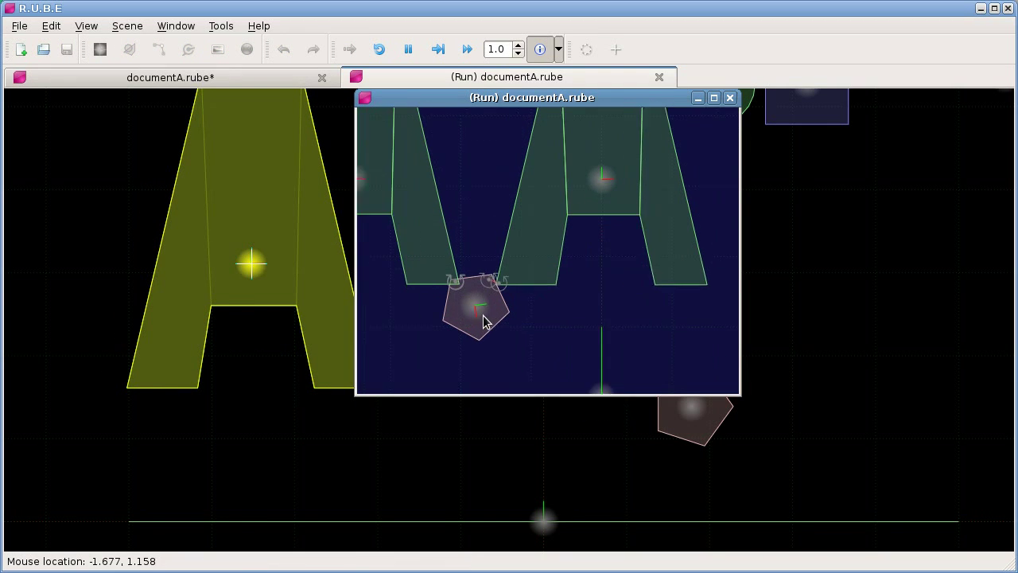
Close the simulation run window and return to the documentA.rube editor with both A bodies
scroll(490, 306, up, 3)
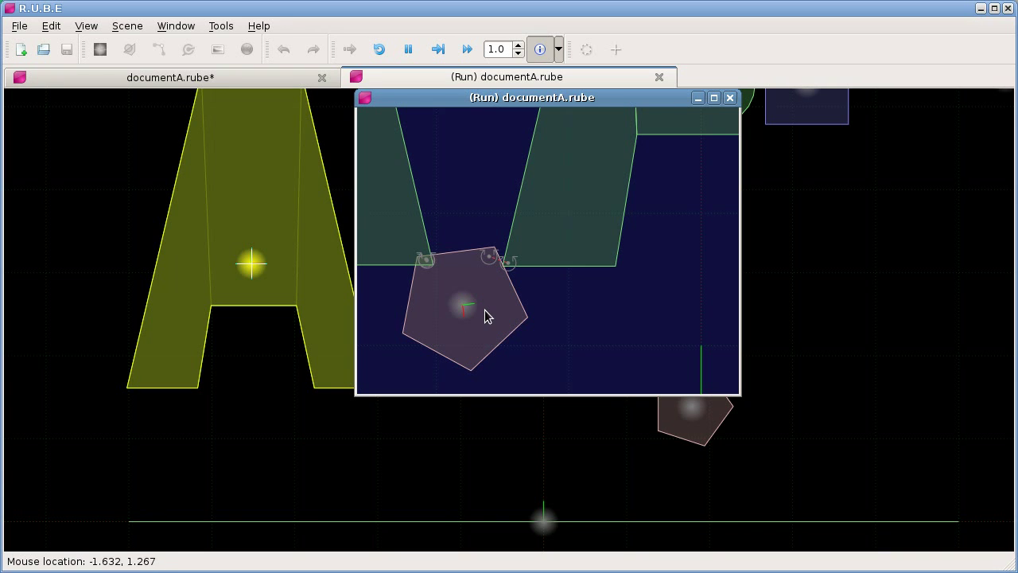
drag(621, 105, 673, 116)
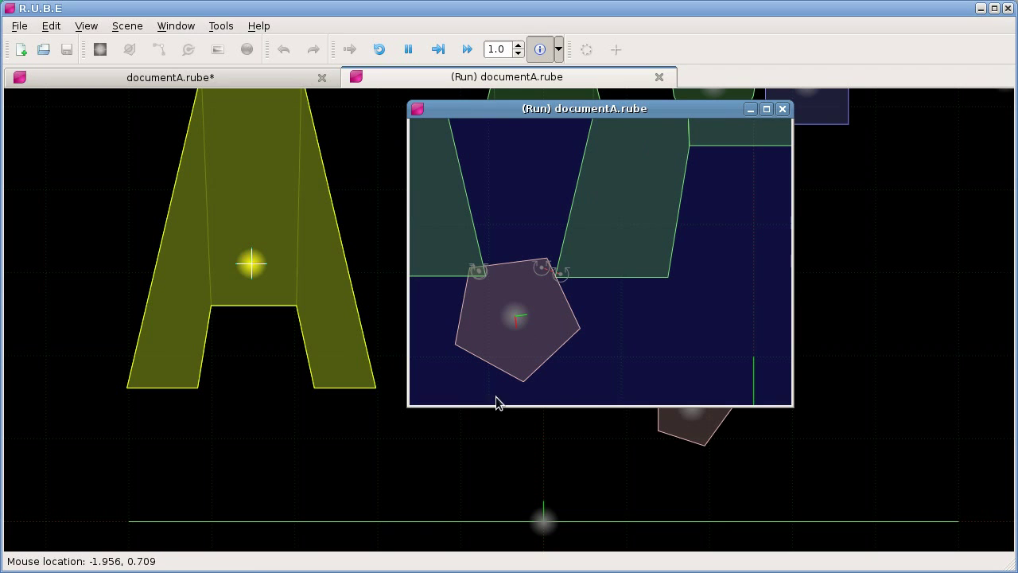
click(783, 112)
right_drag(714, 197, 713, 230)
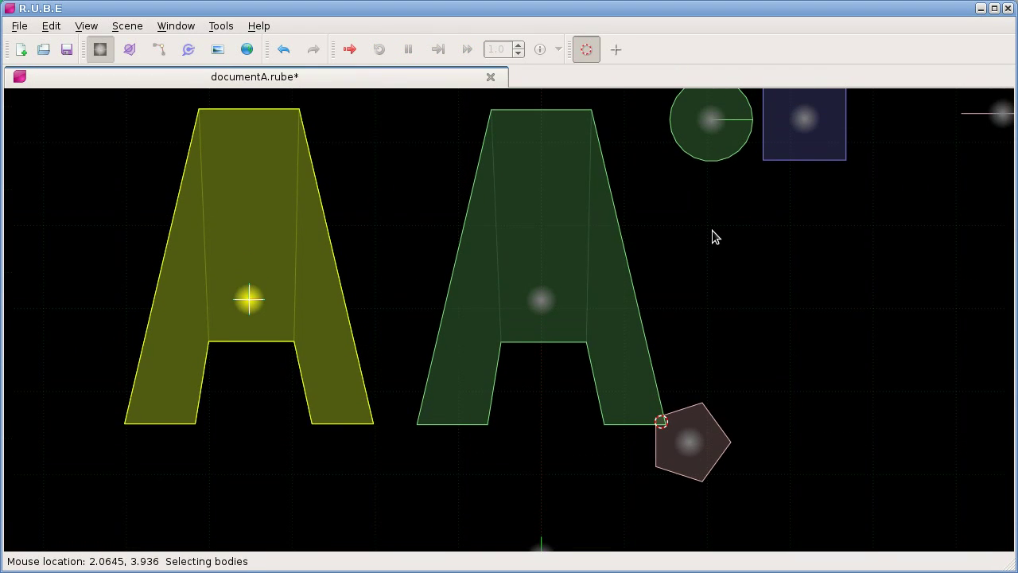
Undo twice so the duplicated A copy disappears, leaving one A body
scroll(712, 230, down, 4)
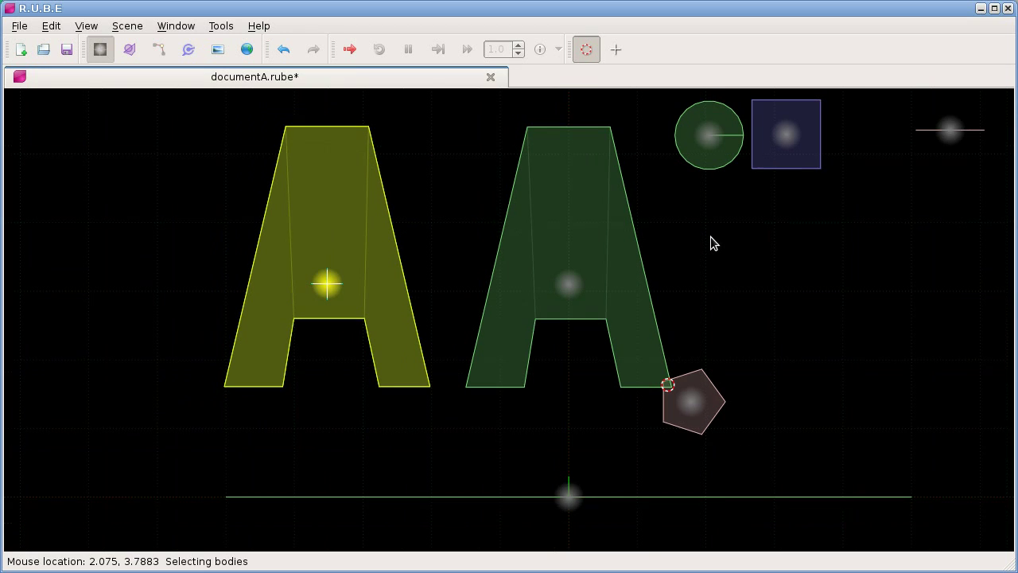
right_drag(713, 240, 719, 247)
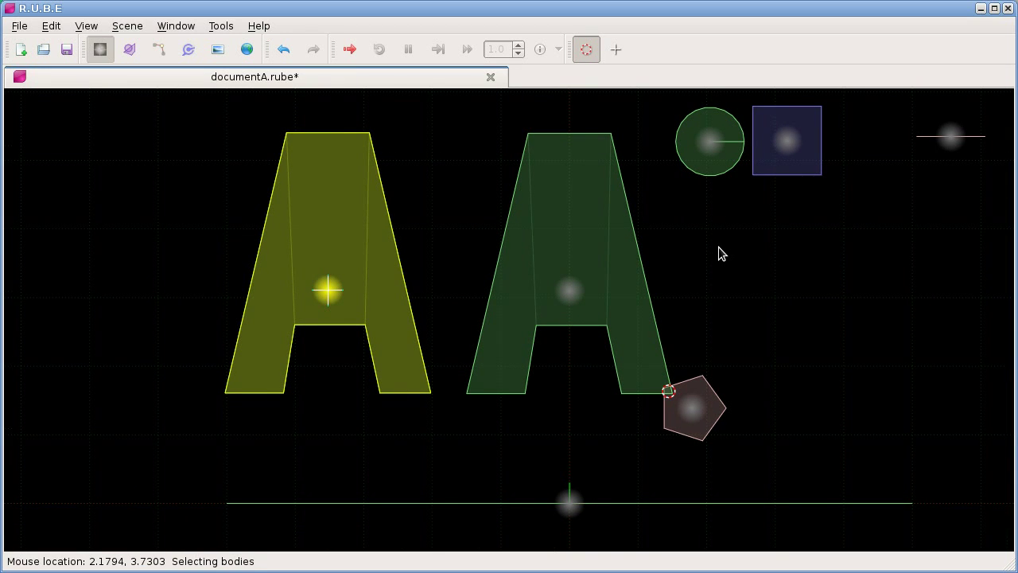
scroll(722, 266, down, 1)
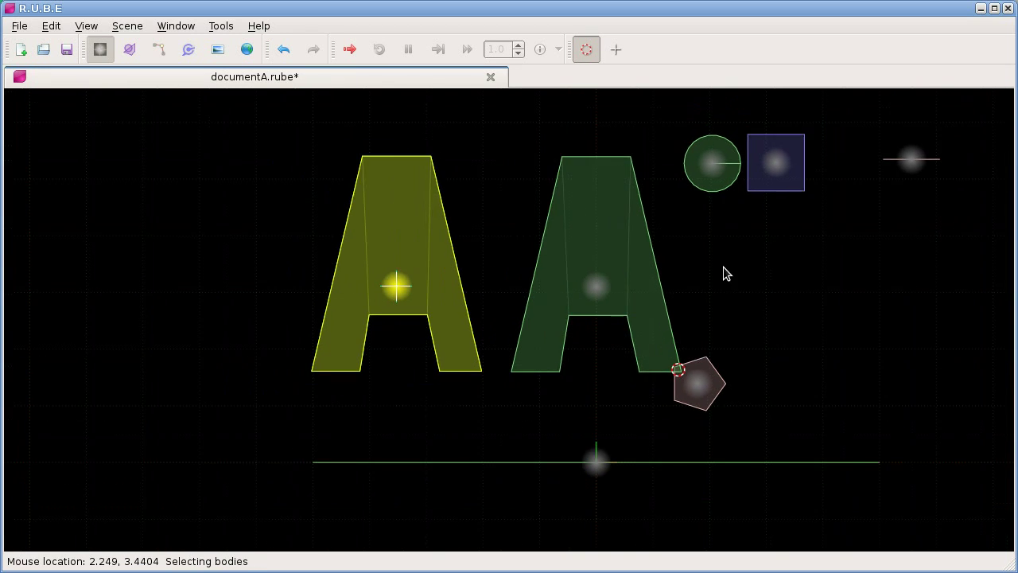
right_drag(723, 266, 712, 274)
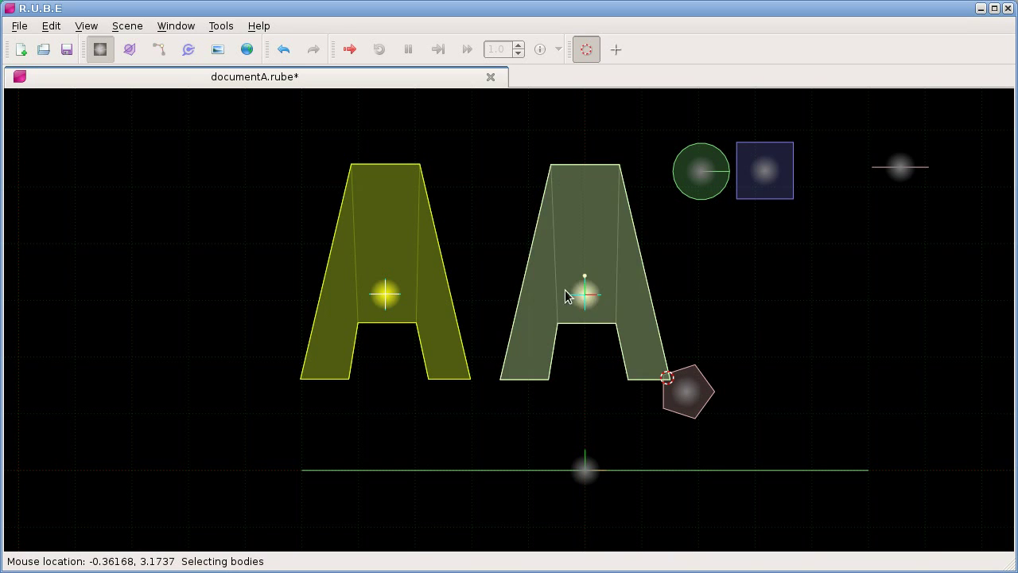
right_drag(679, 294, 628, 300)
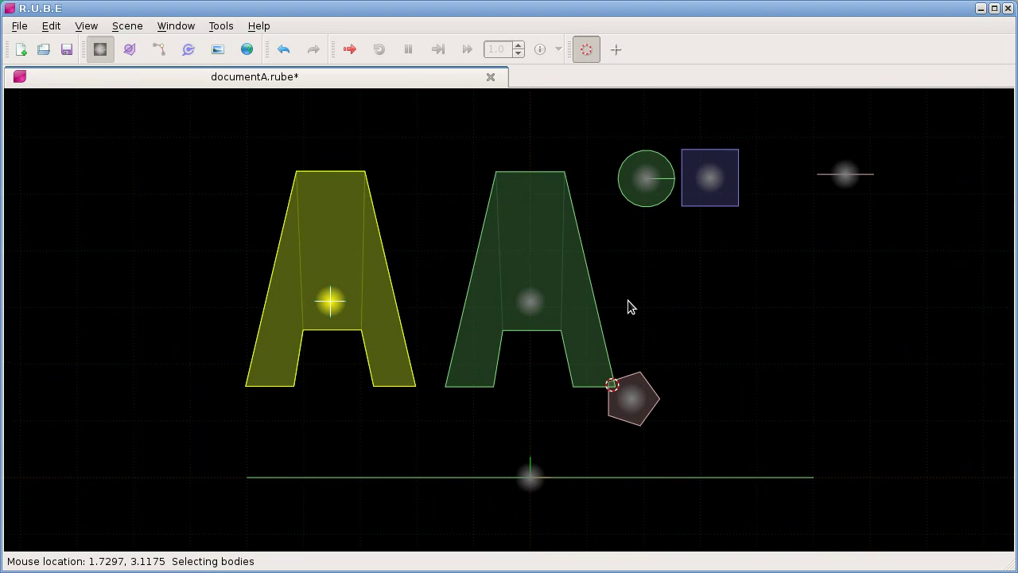
scroll(627, 300, up, 1)
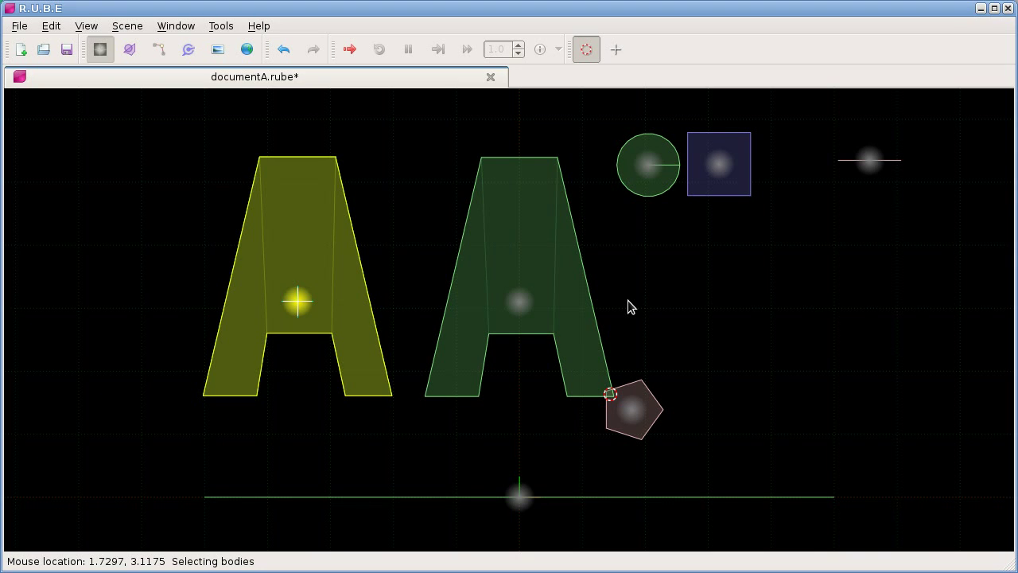
right_drag(654, 309, 640, 313)
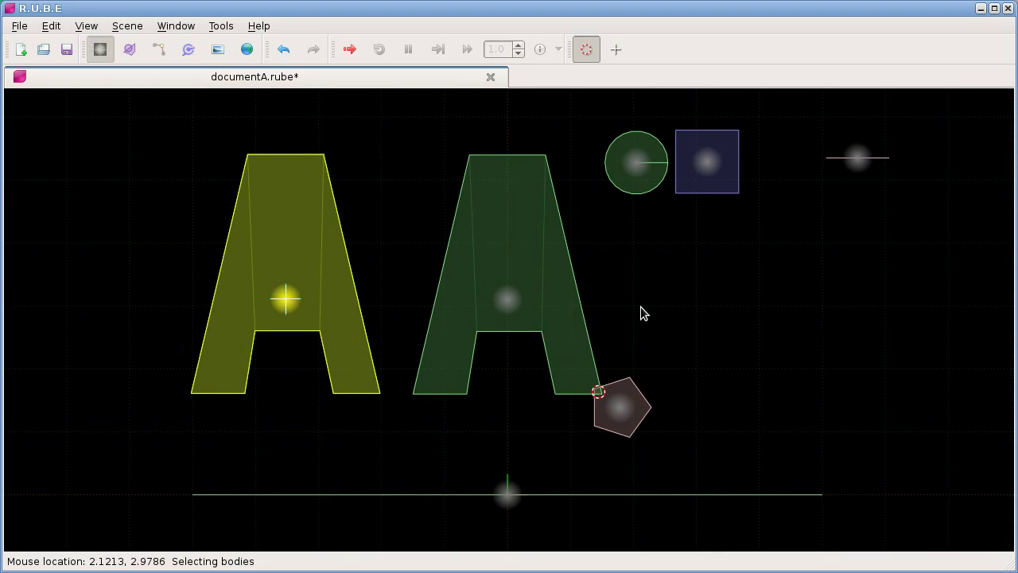
key(ctrl+z)
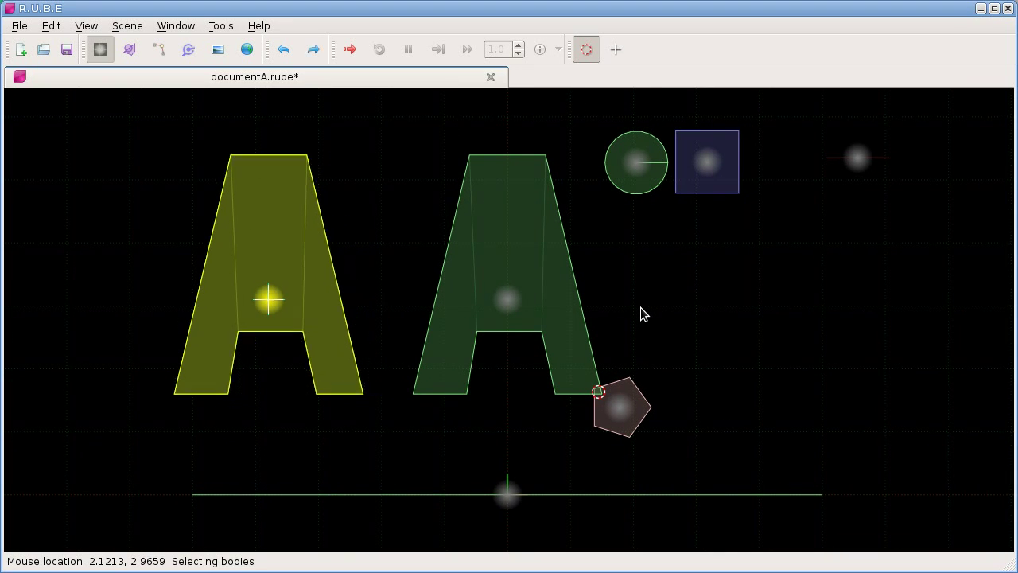
key(ctrl+z)
key(ctrl+z)
key(ctrl+z)
key(ctrl+z)
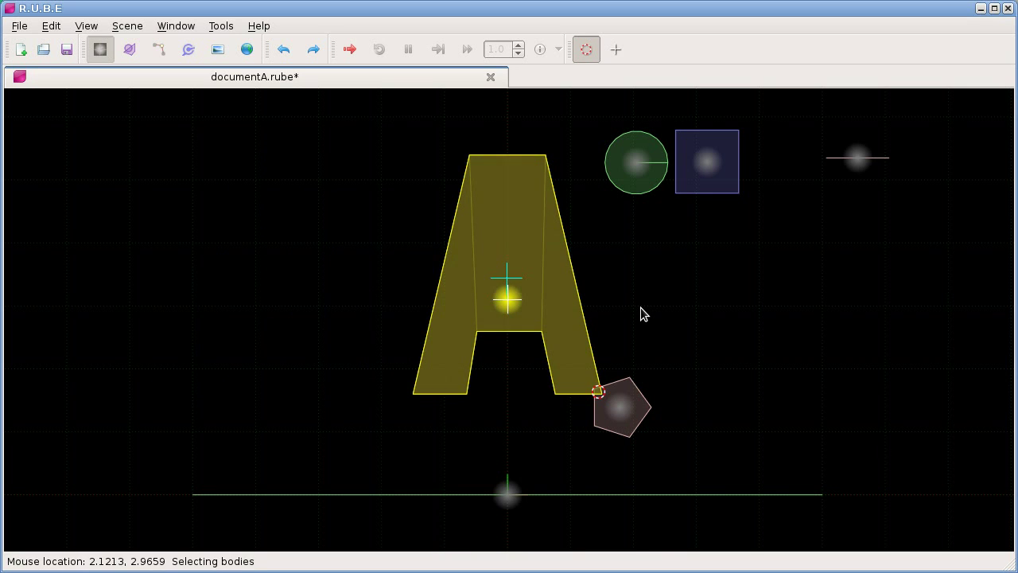
Undo the pentagon's move back to the top row, then select the A body and show its properties
key(ctrl+z)
key(ctrl+z)
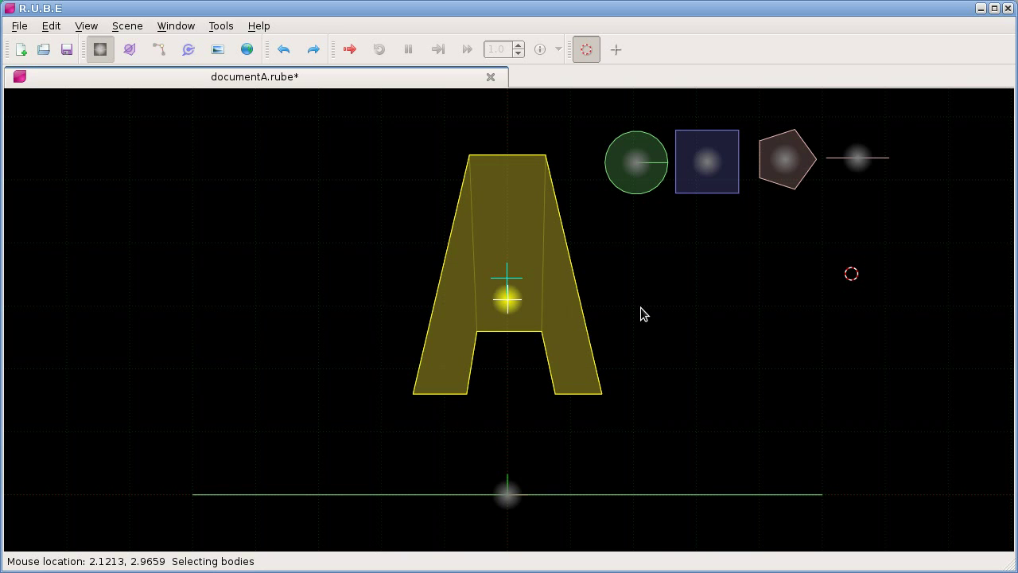
click(643, 313)
click(513, 300)
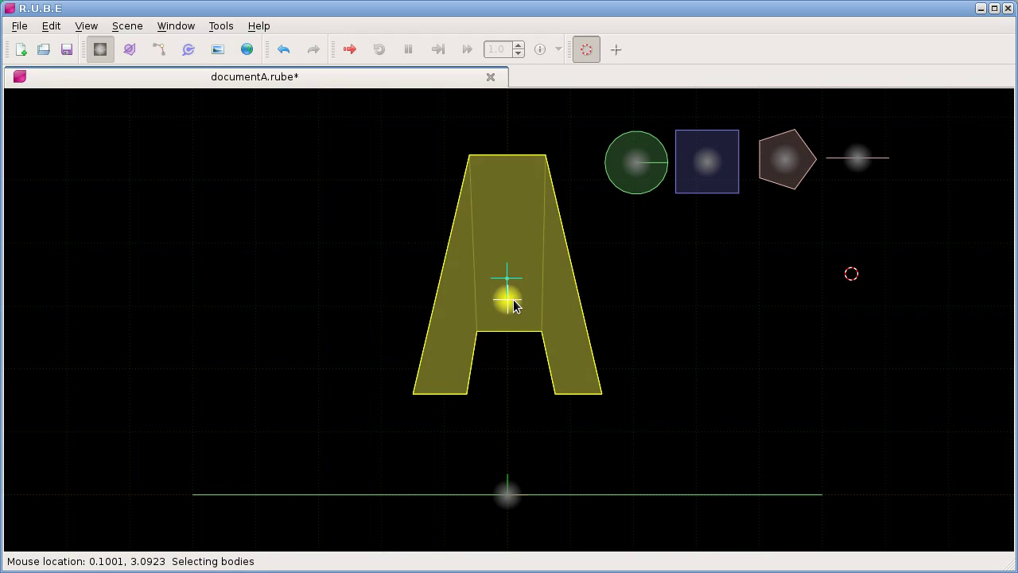
key(F7)
key(F7)
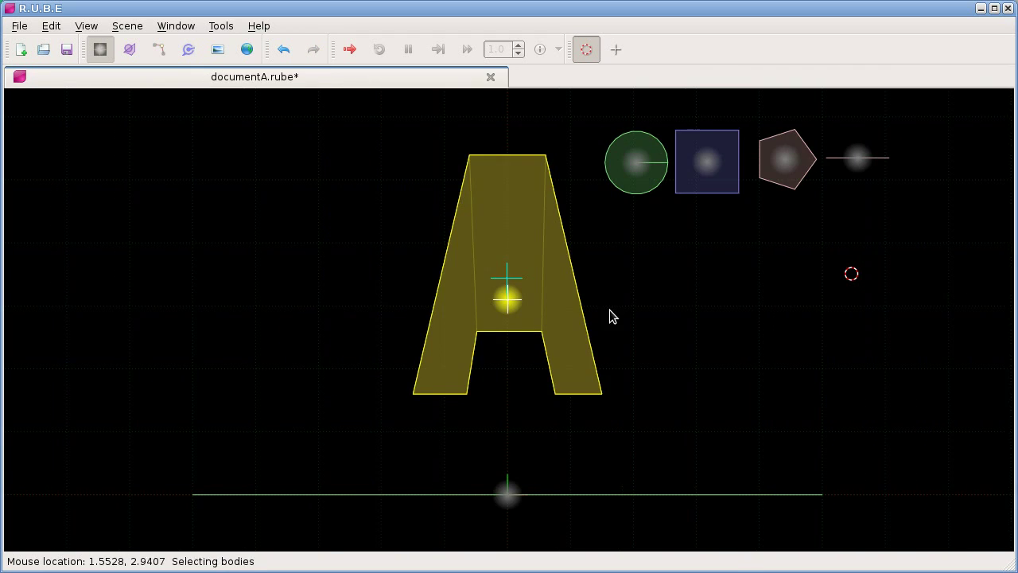
Reselect the A body and toggle its Properties panel open and closed with F7
click(621, 318)
right_drag(632, 323, 590, 310)
click(478, 302)
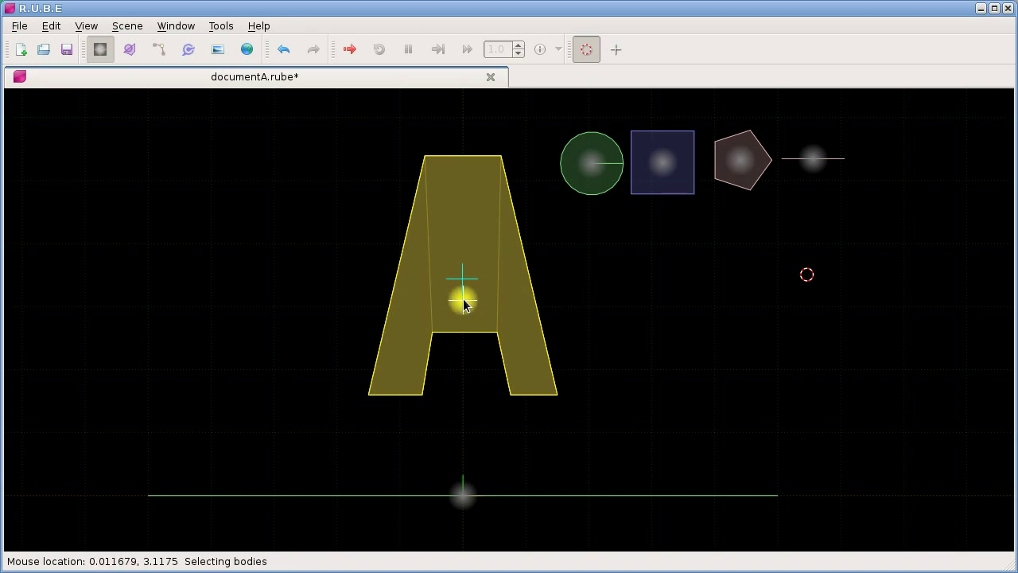
key(F7)
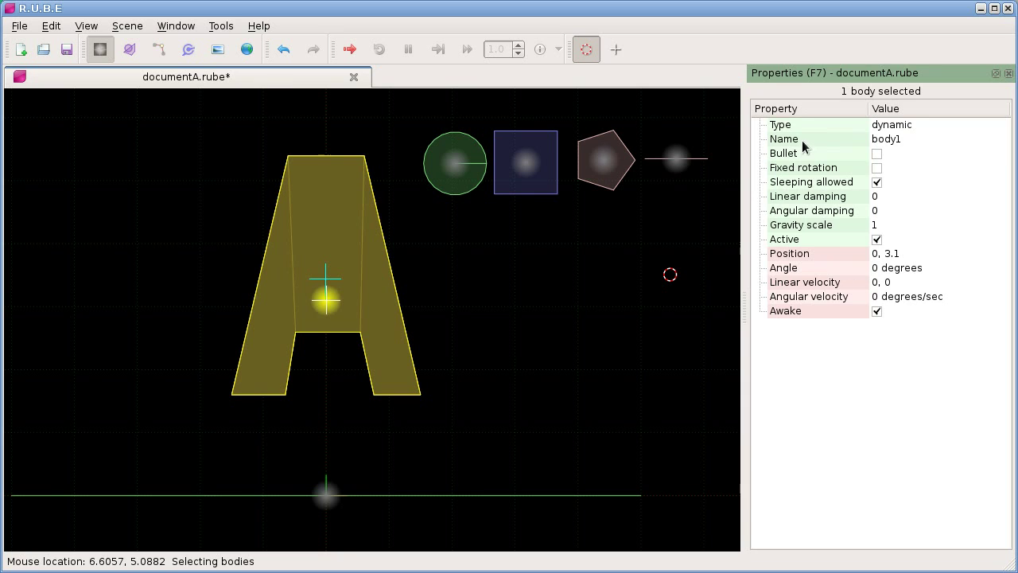
key(F7)
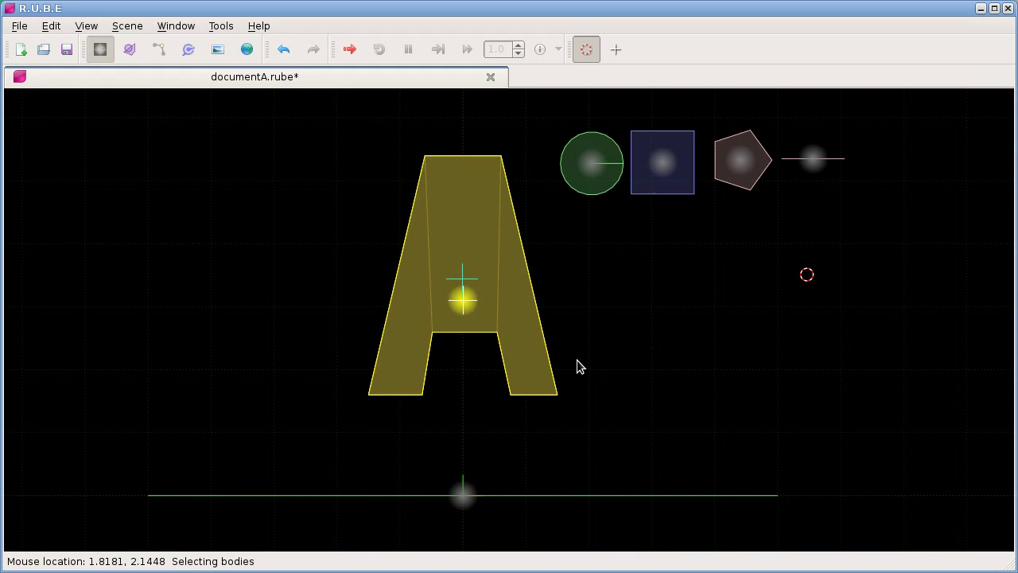
key(ctrl+z)
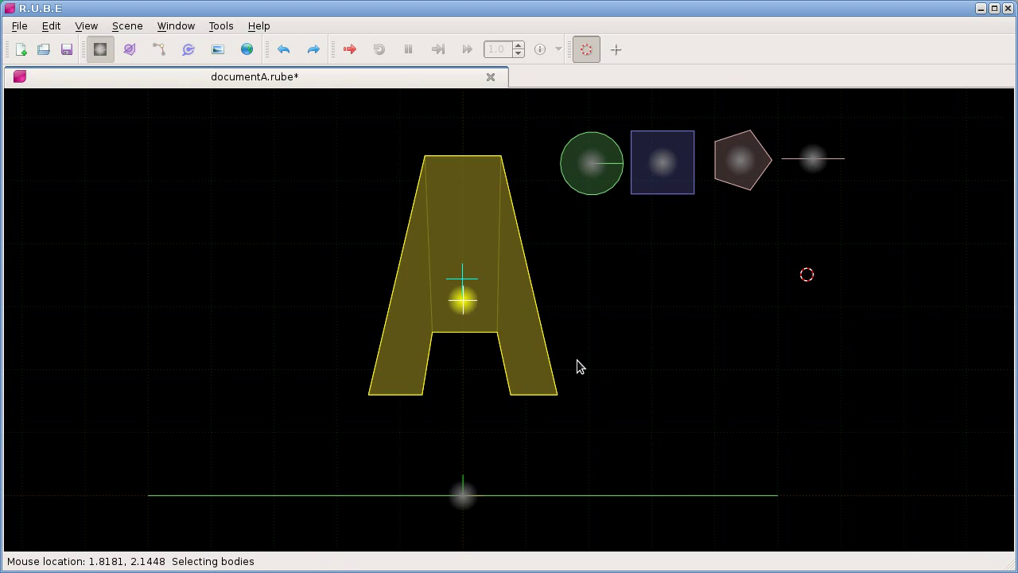
key(ctrl+d)
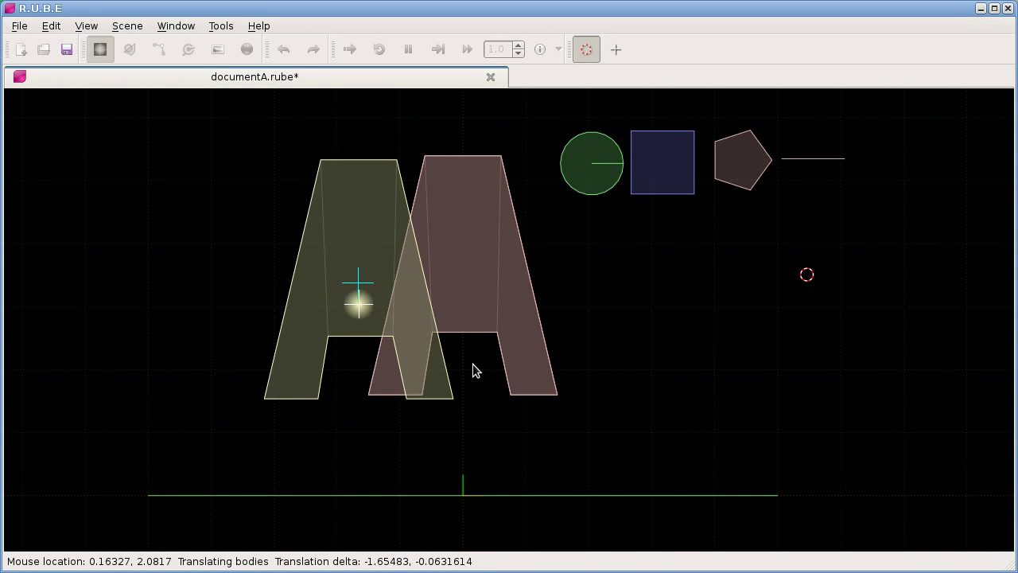
key(Escape)
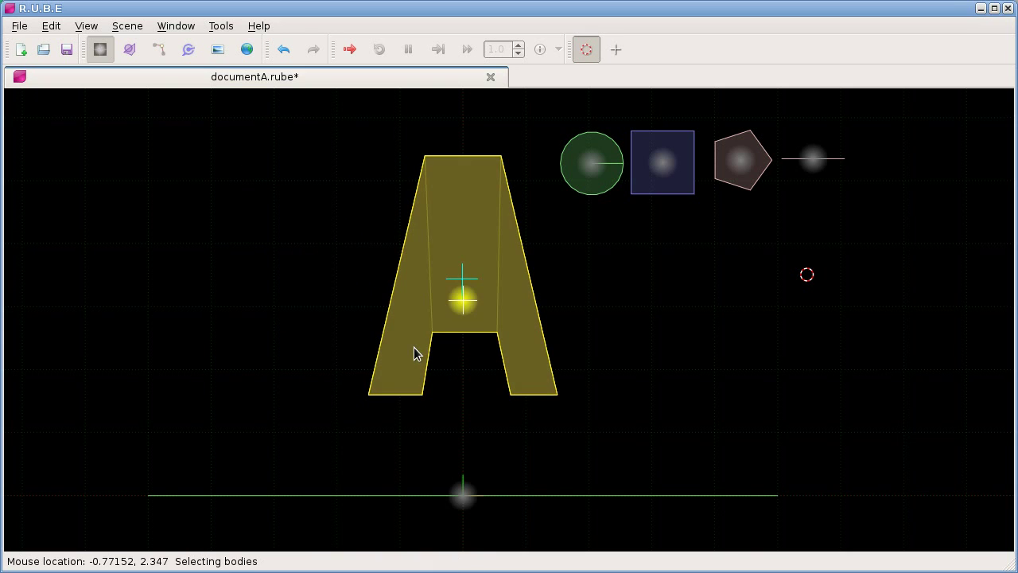
key(ctrl+z)
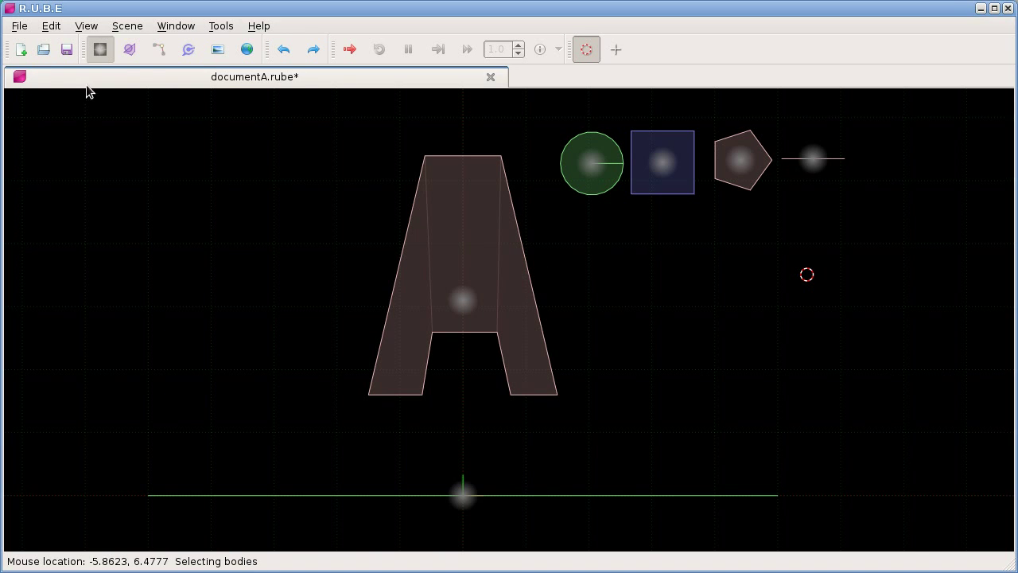
Create a new empty world, untitled1, and tile it beside documentA
click(21, 49)
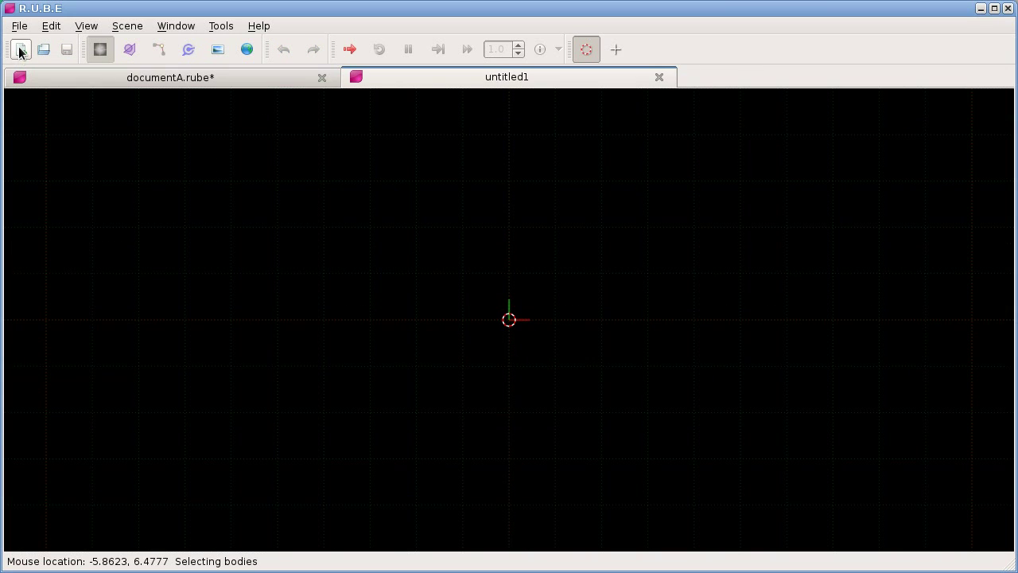
click(167, 83)
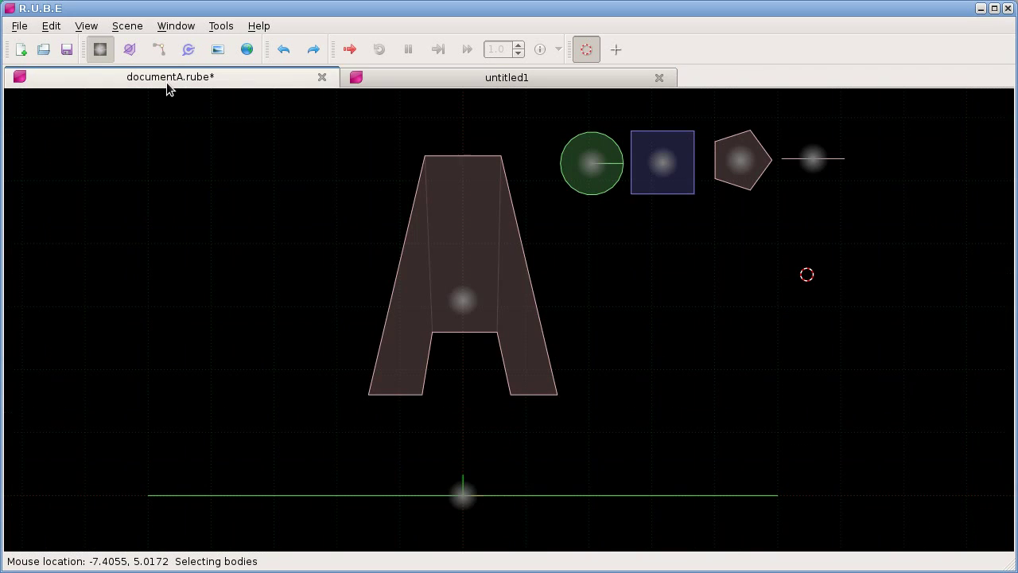
double_click(166, 82)
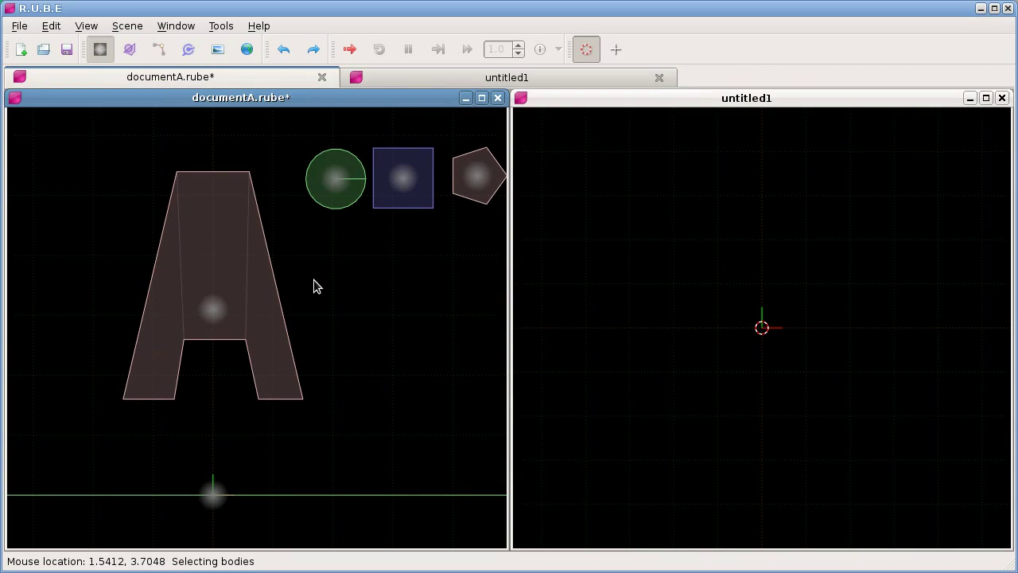
click(772, 311)
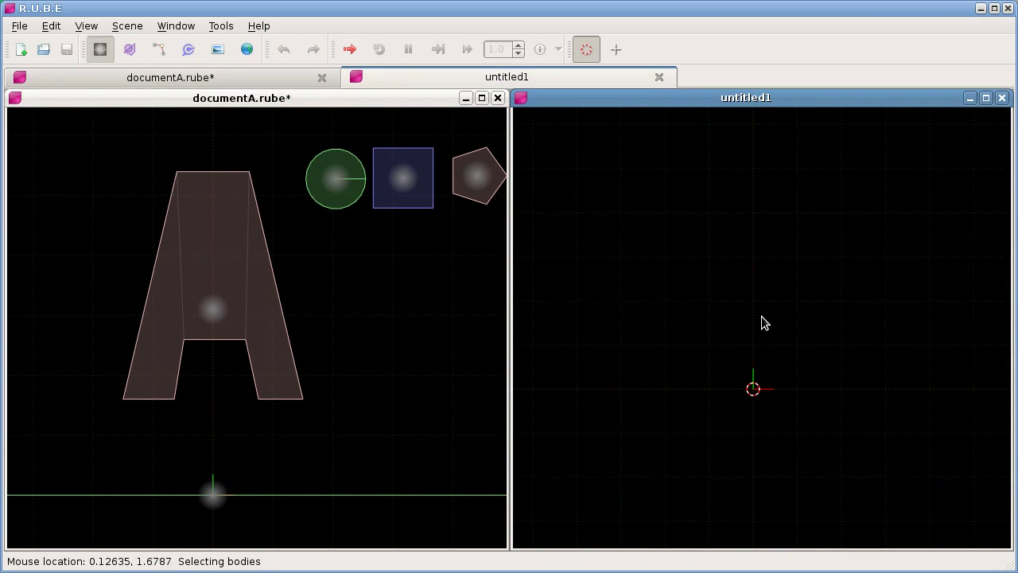
right_drag(766, 279, 772, 252)
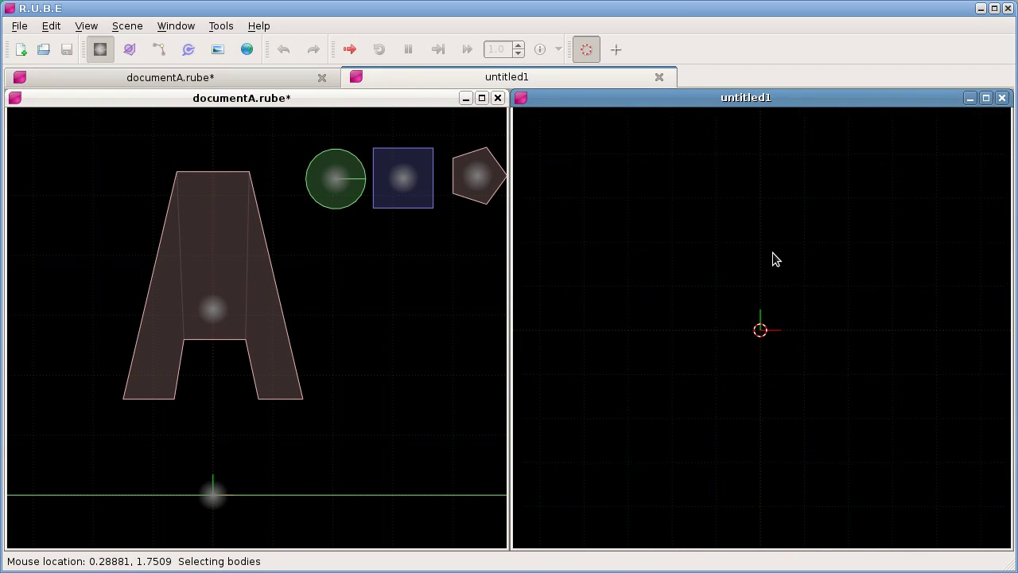
Select the A body in documentA and paste a copy into untitled1
click(213, 307)
click(214, 310)
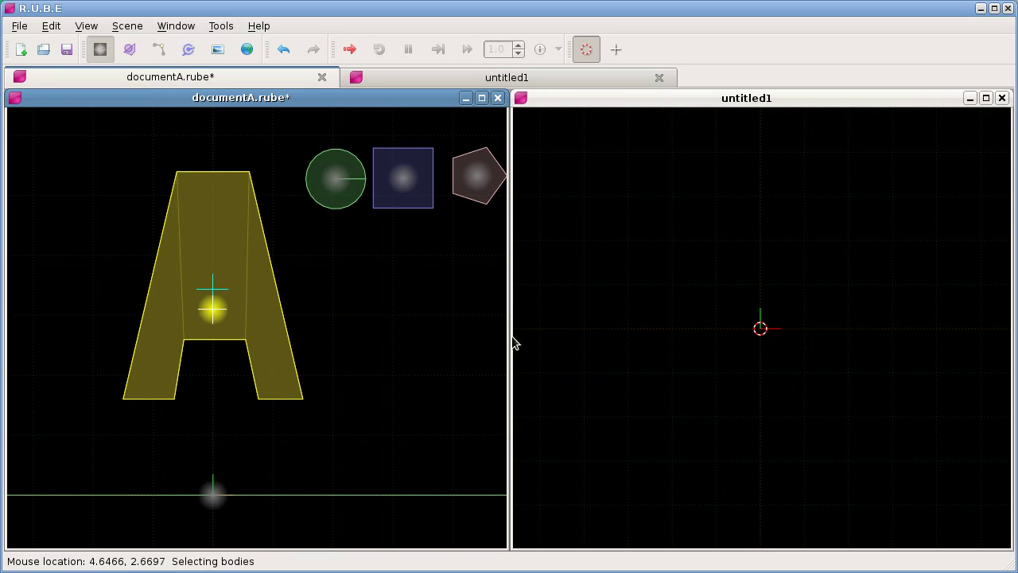
click(710, 337)
right_drag(710, 341, 708, 340)
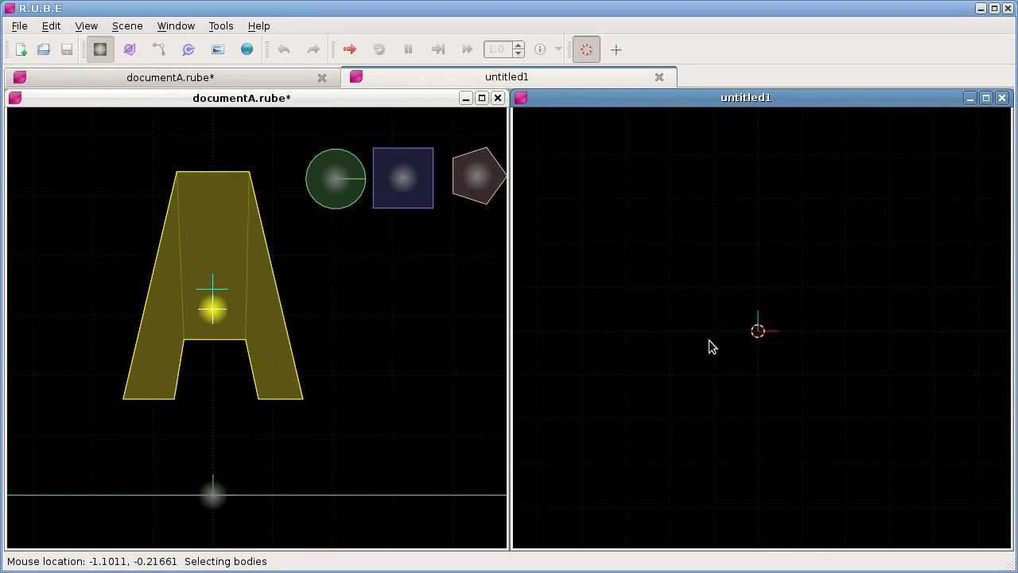
key(ctrl+v)
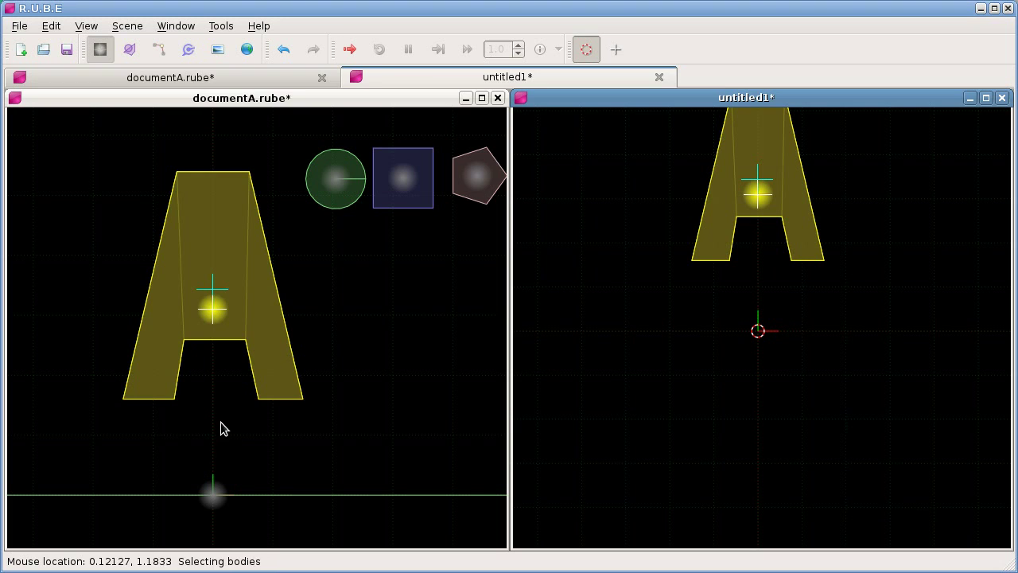
right_drag(223, 430, 245, 431)
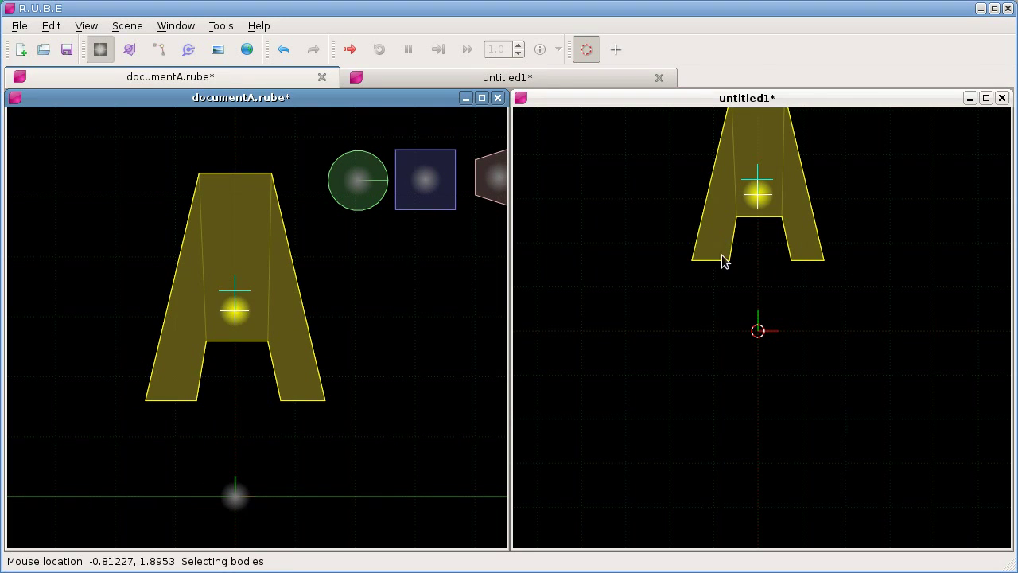
right_drag(754, 273, 752, 303)
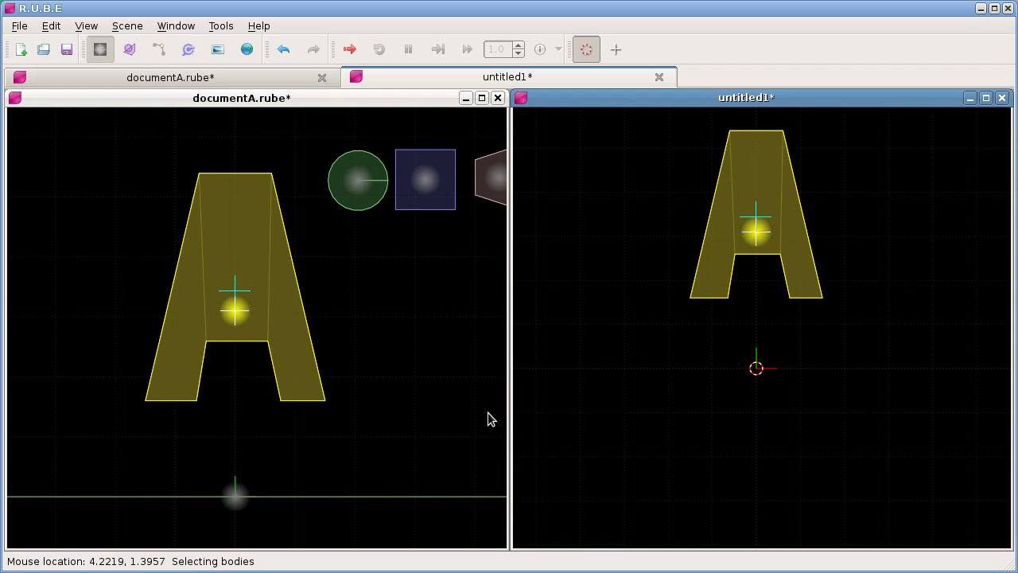
right_drag(444, 290, 402, 286)
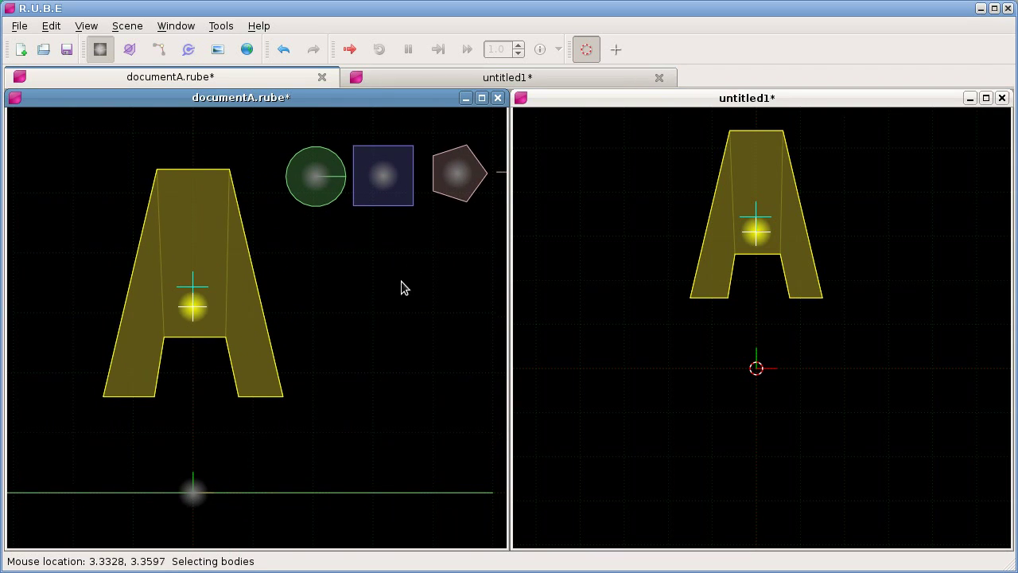
Move the pentagon down beside the A's right foot and browse the Add menu without adding anything
click(455, 197)
drag(455, 197, 299, 429)
right_click(314, 343)
mouse_move(344, 351)
mouse_move(440, 352)
click(432, 332)
Select the A and pentagon together, then test-run the scene, swinging the A before closing the run
click(229, 312)
shift+click(296, 404)
right_click(290, 338)
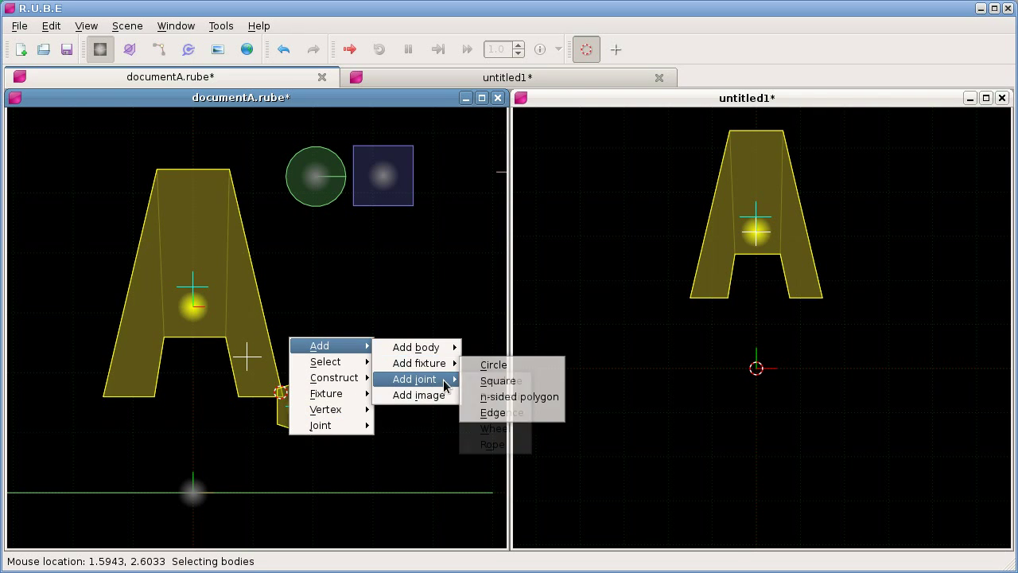
click(424, 342)
key(F5)
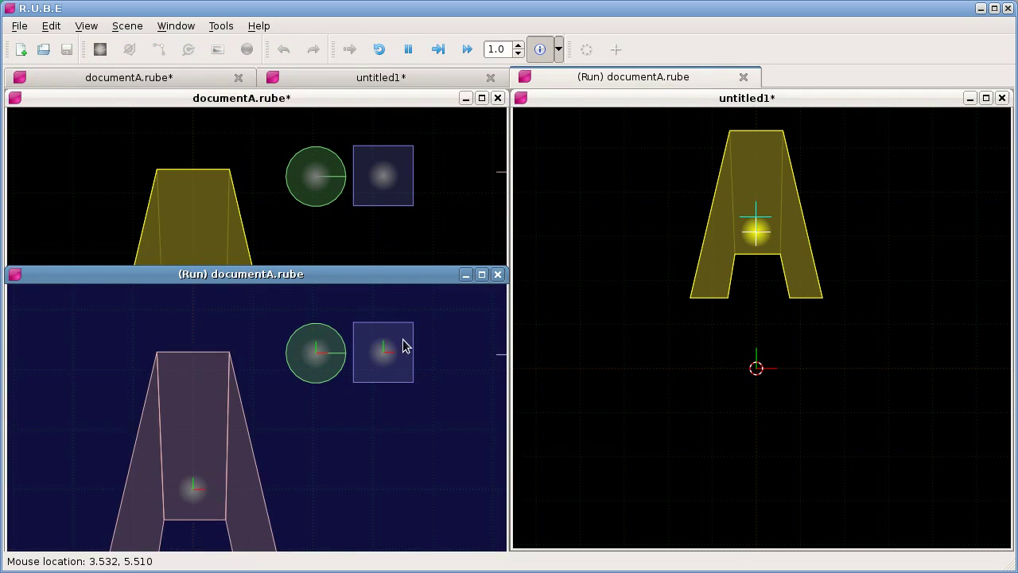
drag(223, 494, 212, 334)
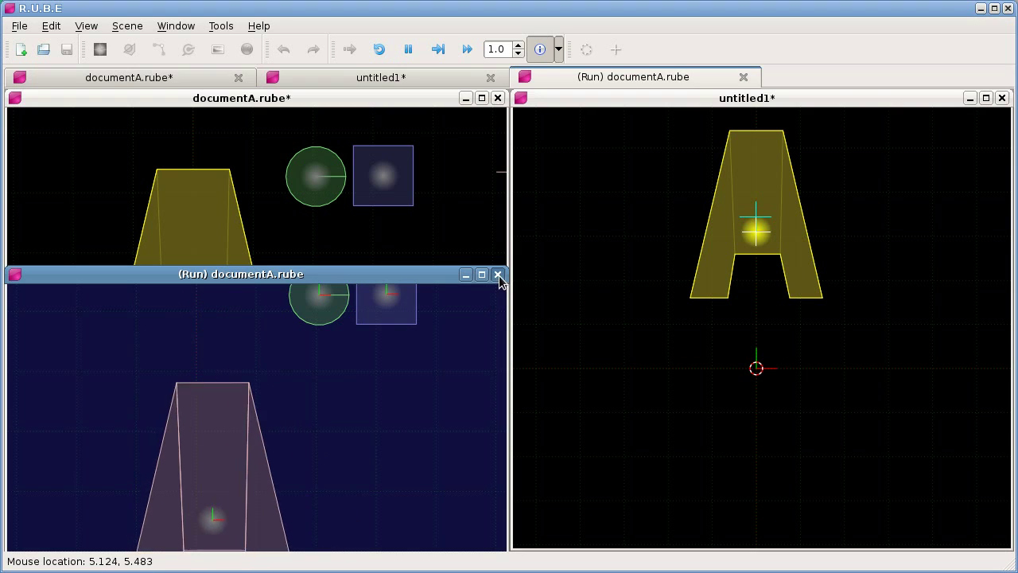
click(497, 273)
Undo the earlier paste, then copy the A and pentagon from documentA into untitled1
key(ctrl+z)
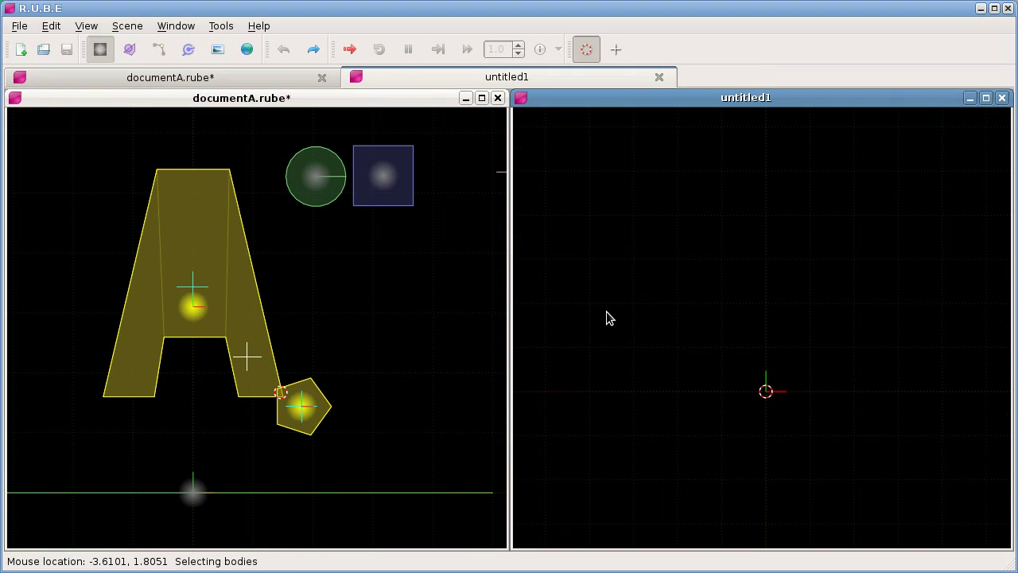
click(318, 342)
drag(154, 281, 349, 441)
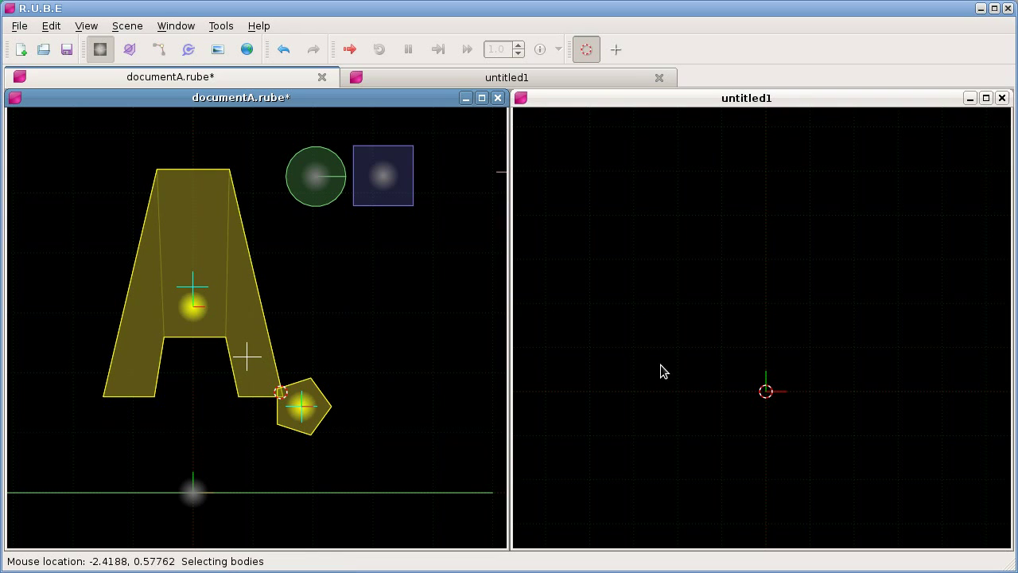
mouse_move(689, 350)
right_down()
mouse_move(663, 352)
mouse_move(679, 348)
right_up()
key(ctrl+v)
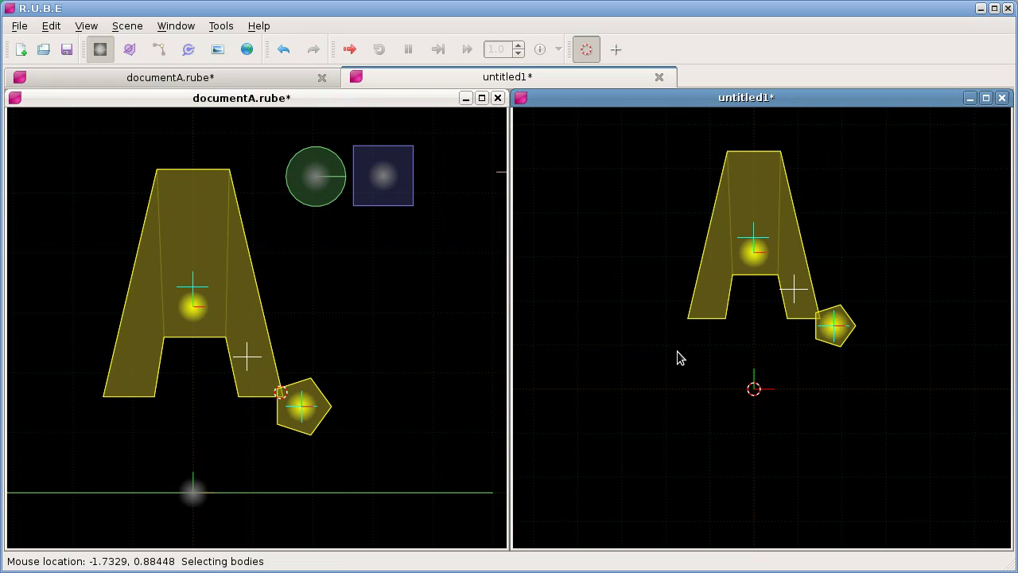
Test-run untitled1, pulling the A body around, then close the run and resume editing
key(F5)
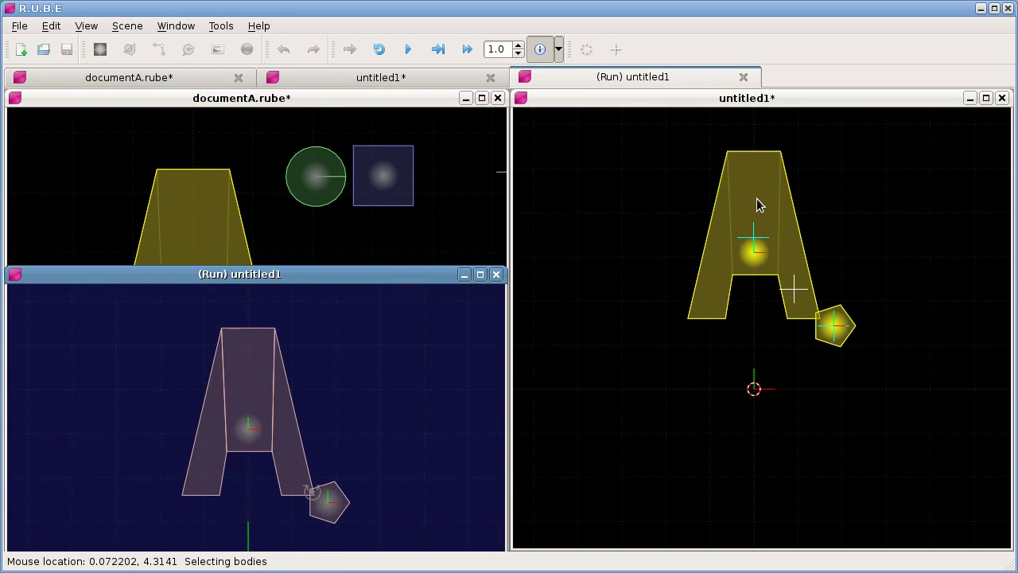
drag(276, 397, 404, 352)
click(496, 273)
click(536, 289)
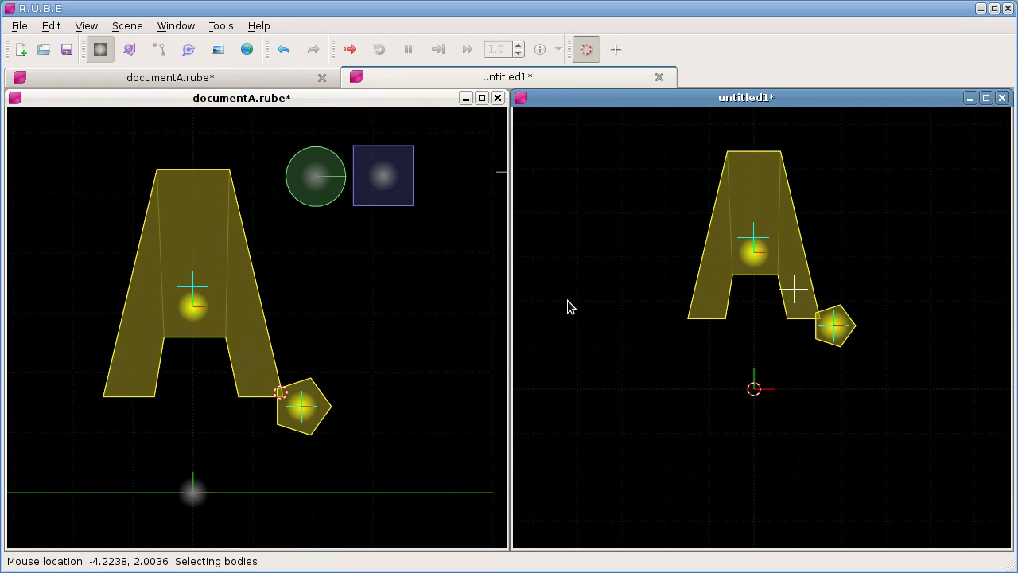
Inspect the joint linking the A and pentagon, then undo that paste in untitled1
key(j)
click(818, 315)
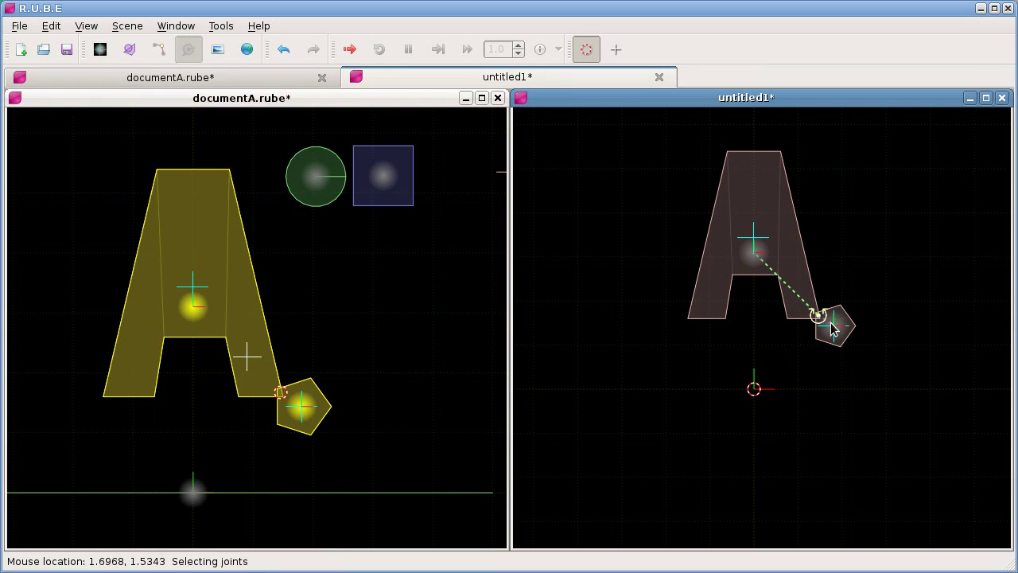
click(641, 357)
right_drag(641, 357, 629, 374)
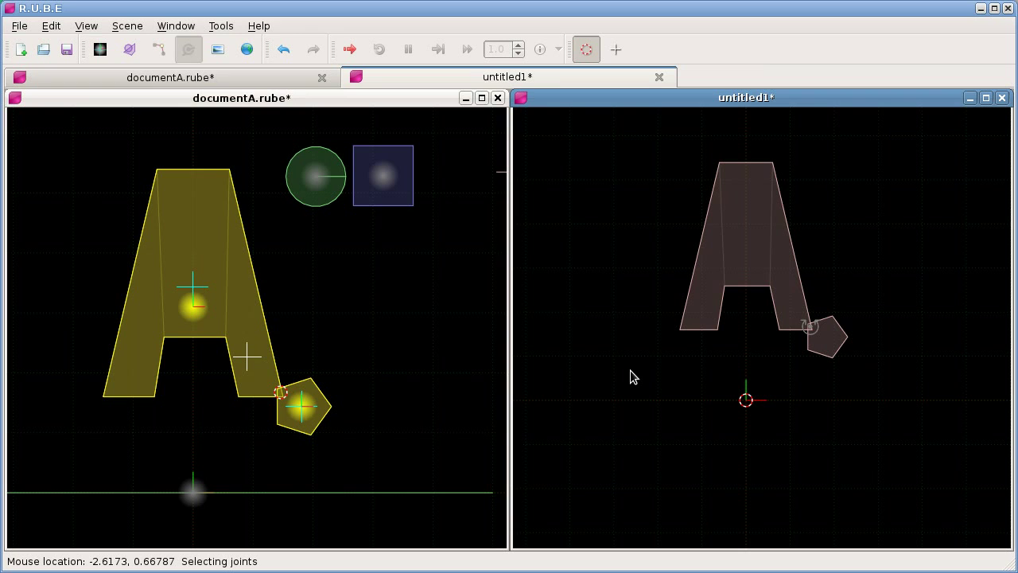
key(ctrl+z)
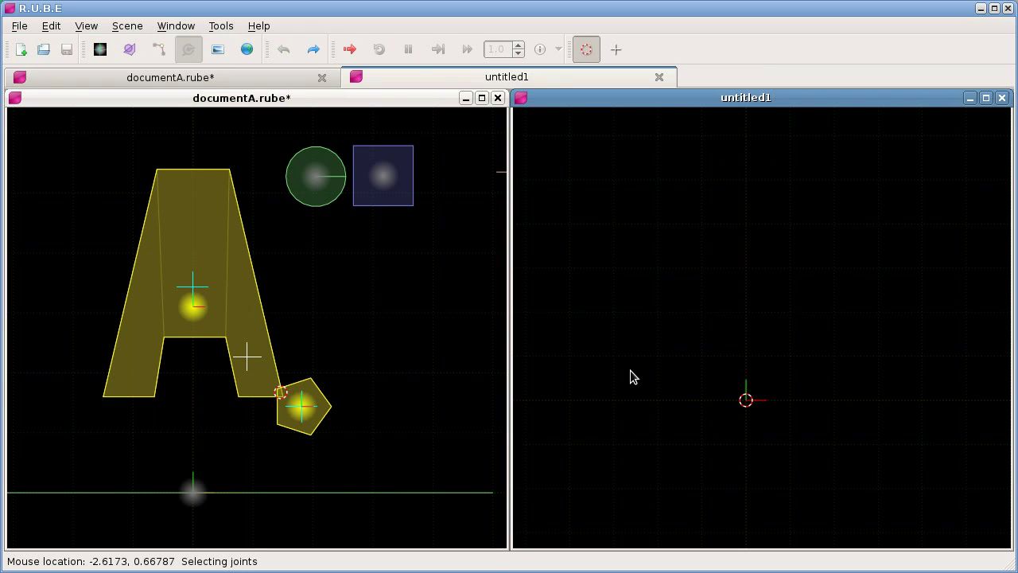
Select only the A body in documentA and paste it into untitled1
click(358, 369)
key(b)
right_drag(358, 368, 362, 360)
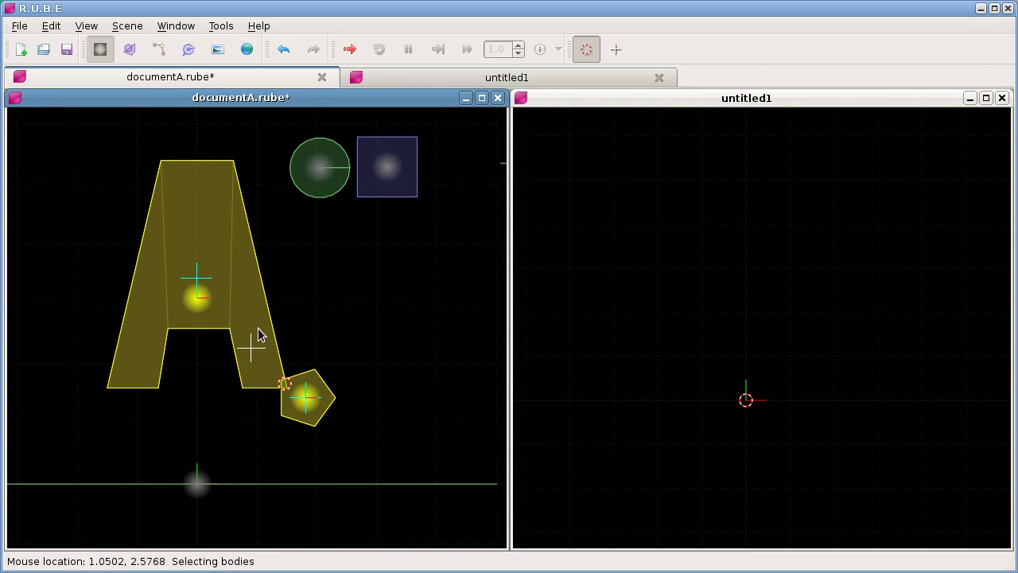
click(200, 298)
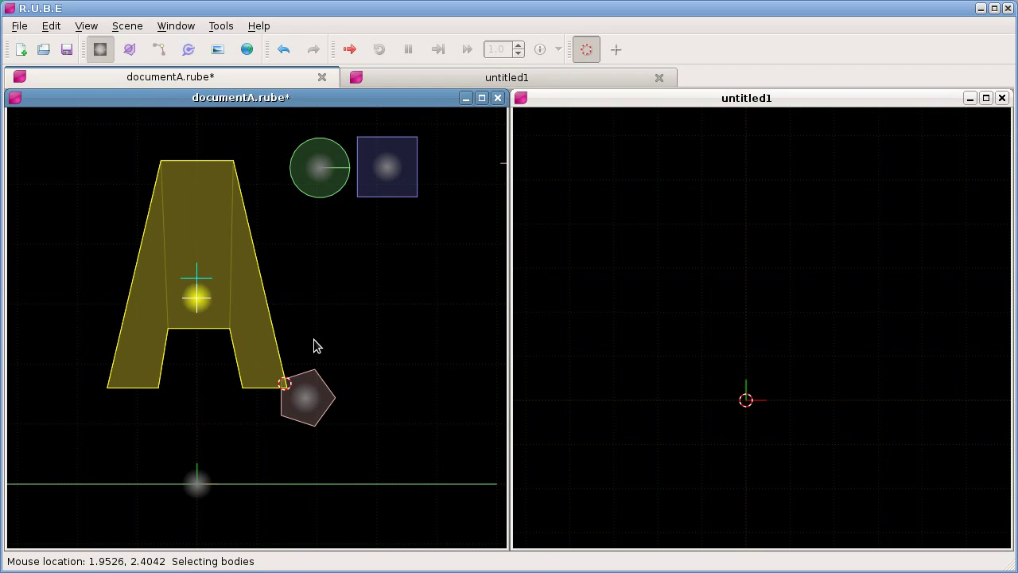
click(640, 292)
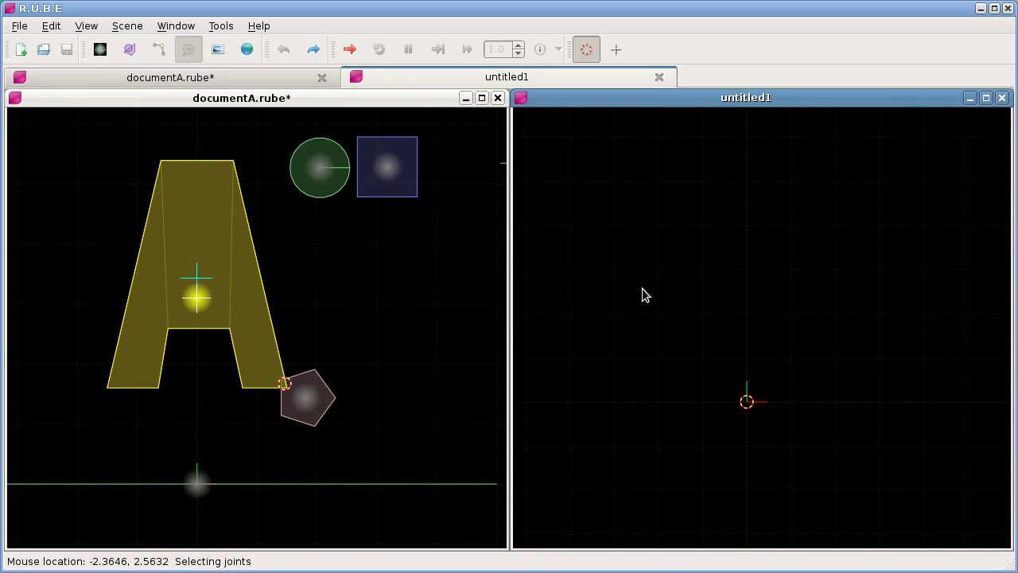
key(ctrl+v)
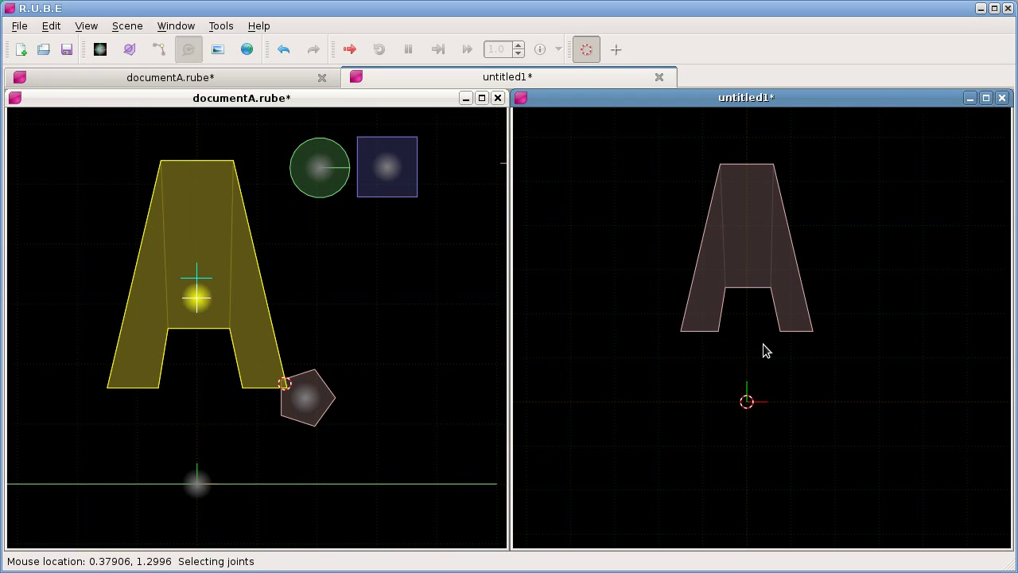
right_drag(752, 350, 788, 368)
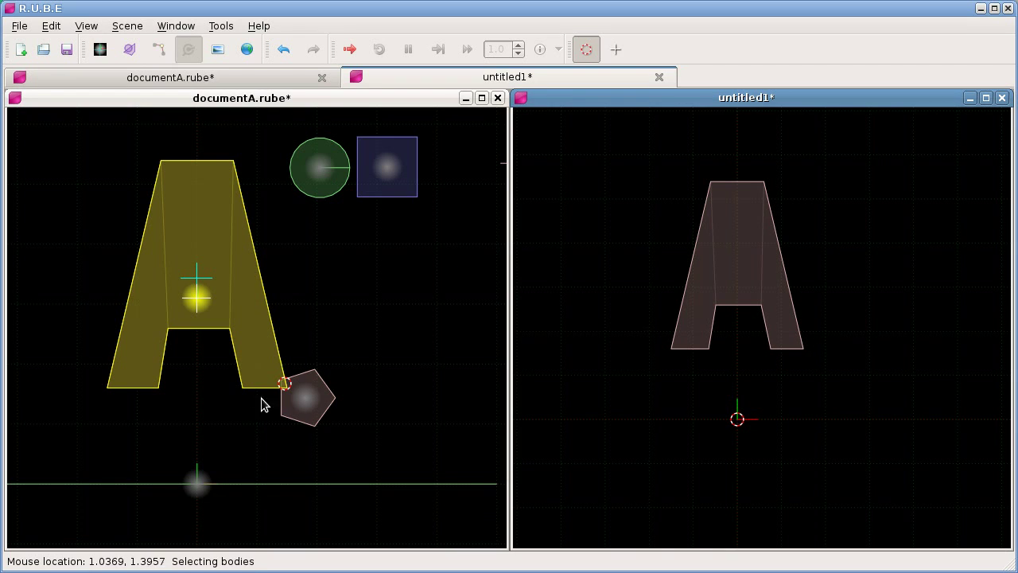
mouse_move(802, 342)
right_down()
mouse_move(801, 380)
mouse_move(814, 371)
mouse_move(828, 380)
right_up()
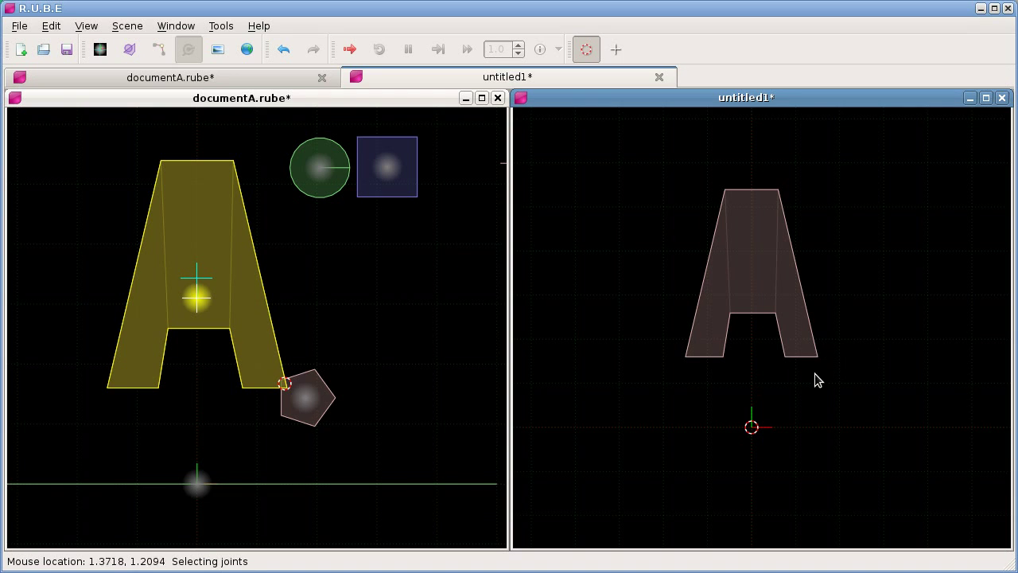
right_drag(828, 363, 823, 367)
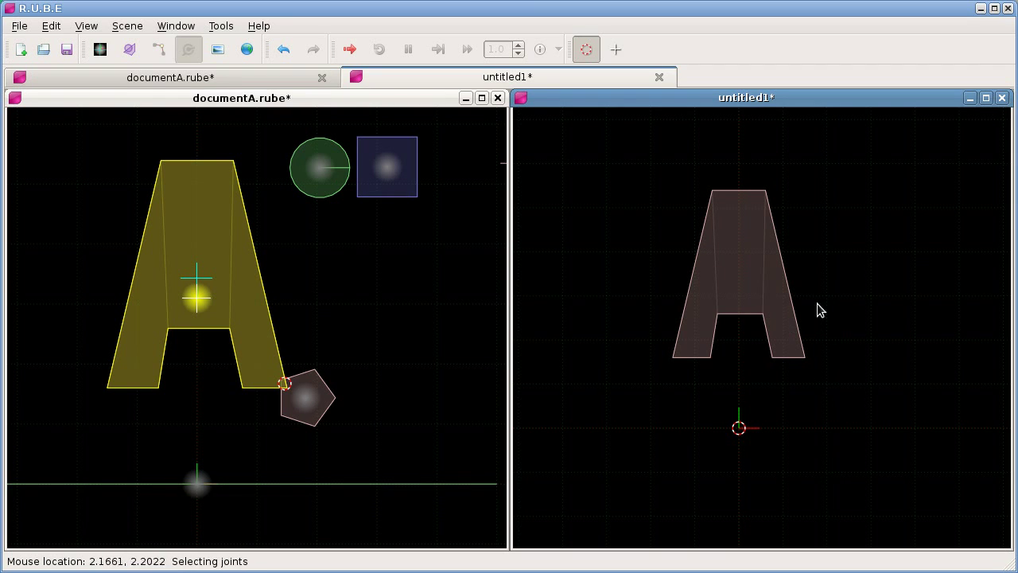
right_drag(754, 366, 762, 370)
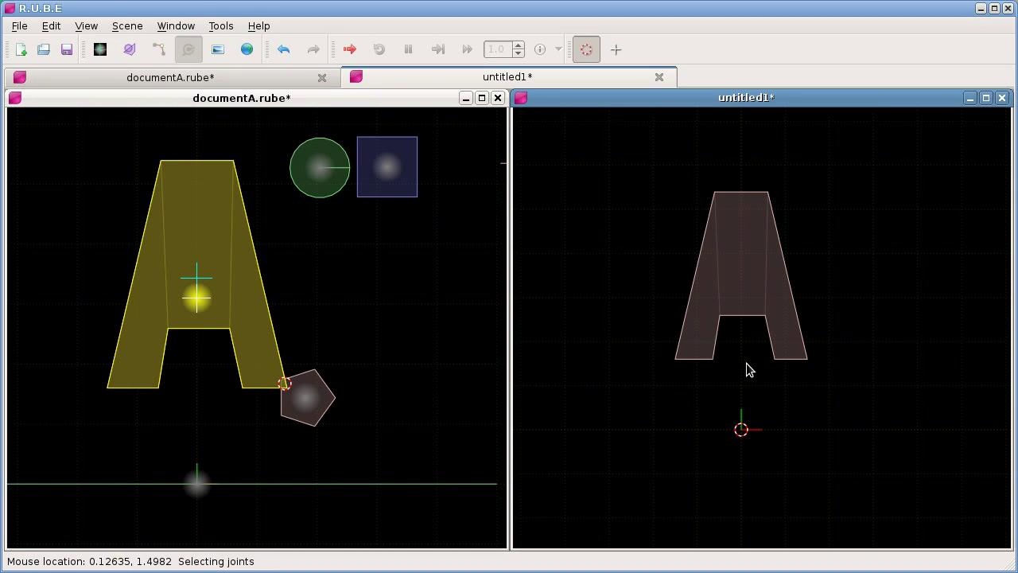
right_drag(730, 382, 737, 383)
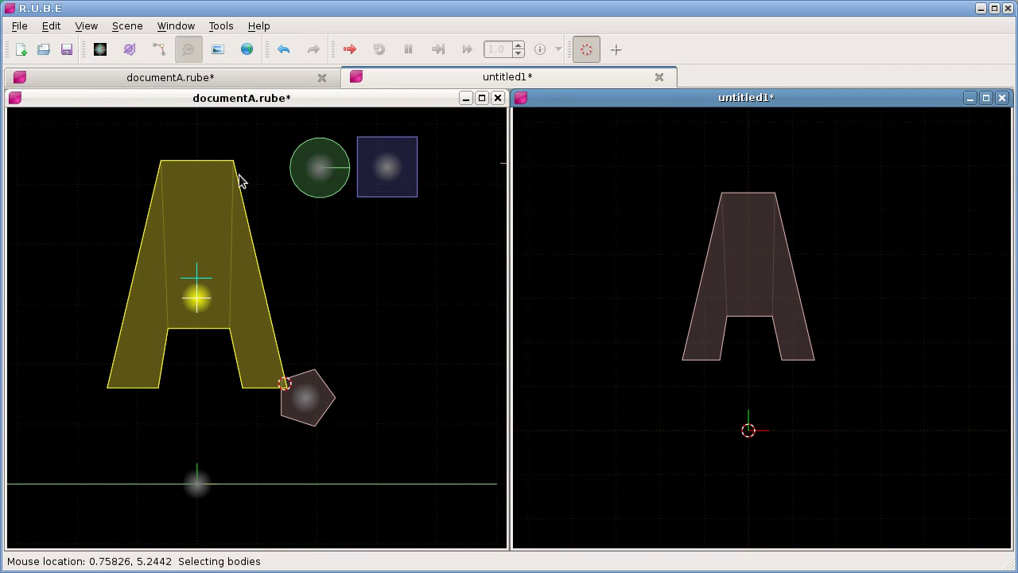
right_drag(279, 262, 318, 254)
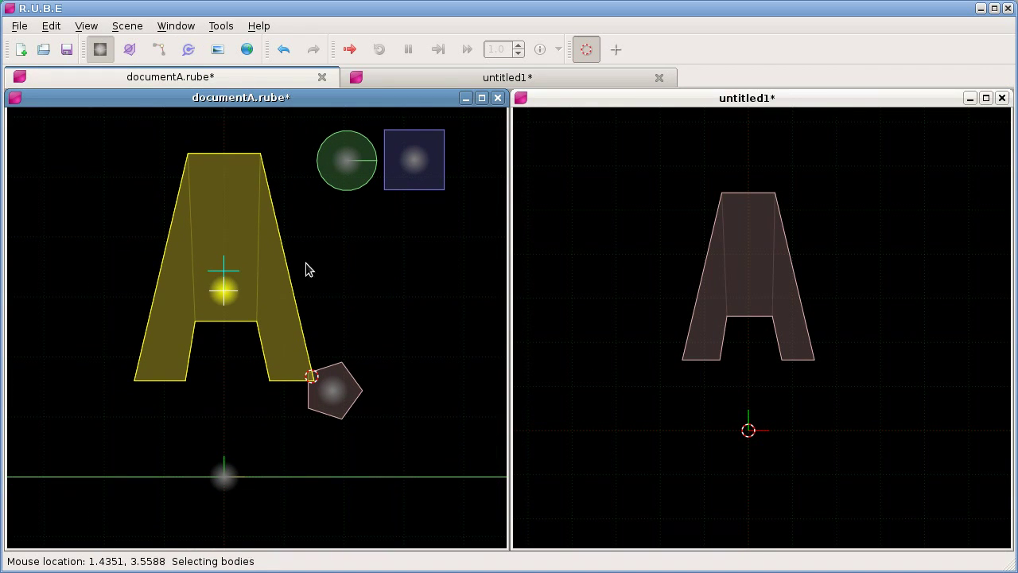
right_drag(340, 300, 345, 303)
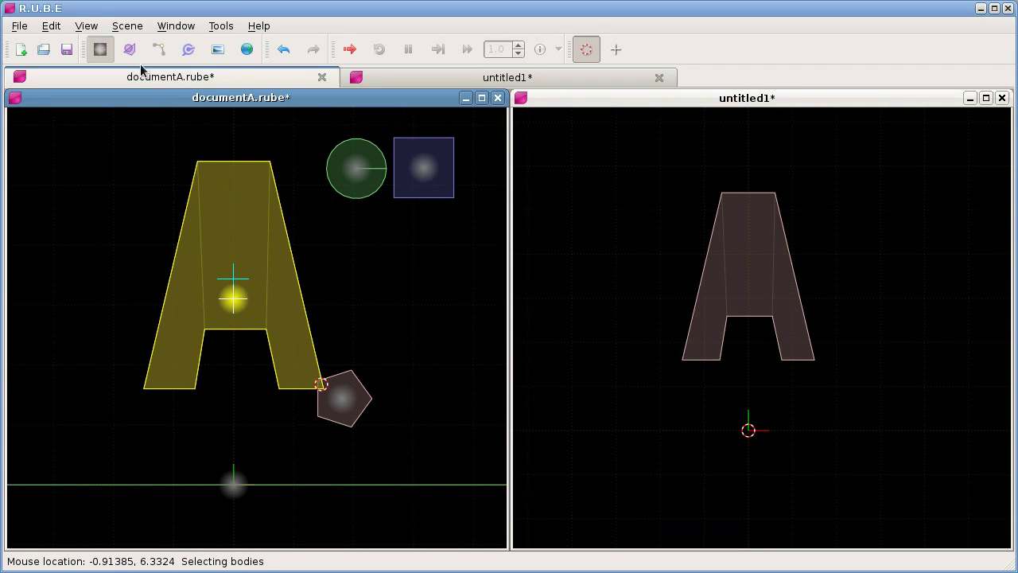
Close untitled1 without saving, then undo the last selection change in documentA
right_drag(302, 251, 304, 258)
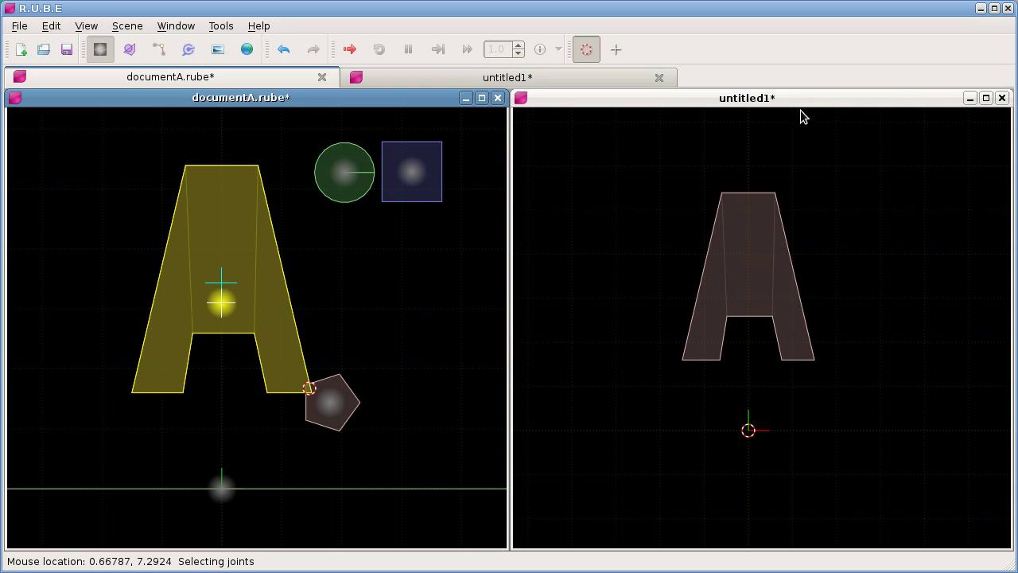
click(1003, 99)
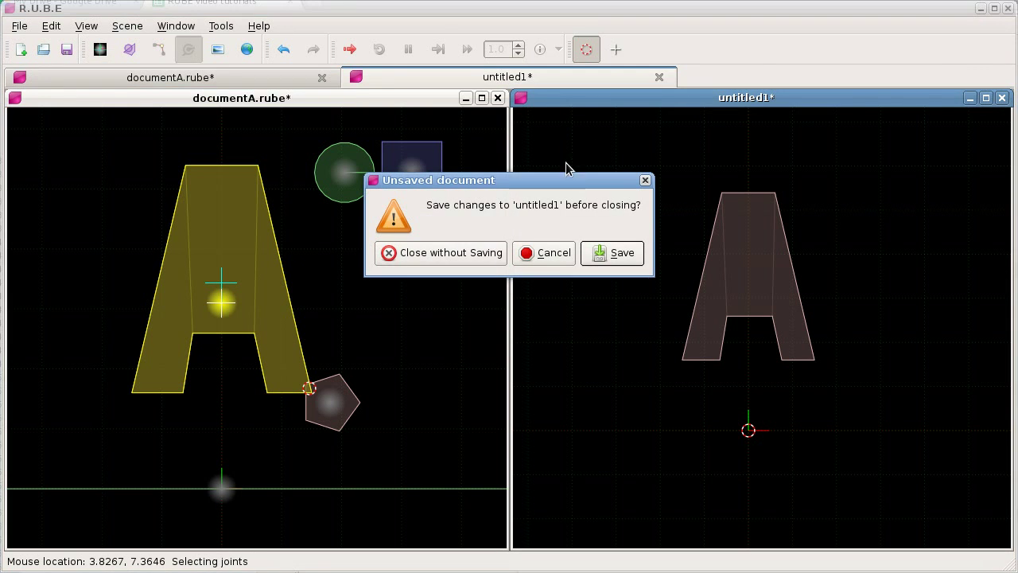
click(451, 253)
click(482, 97)
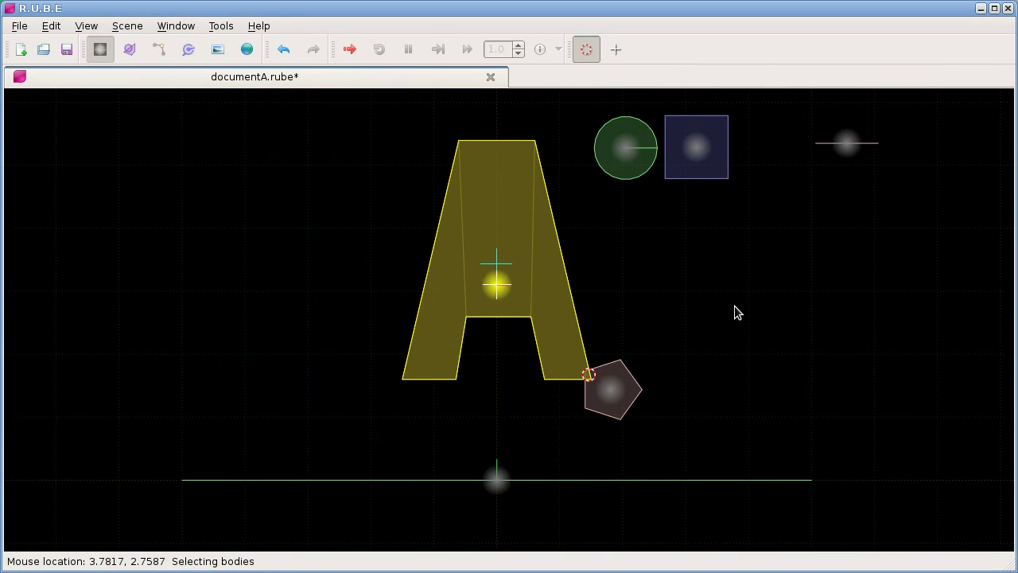
key(ctrl+z)
key(ctrl+z)
key(ctrl+z)
key(ctrl+z)
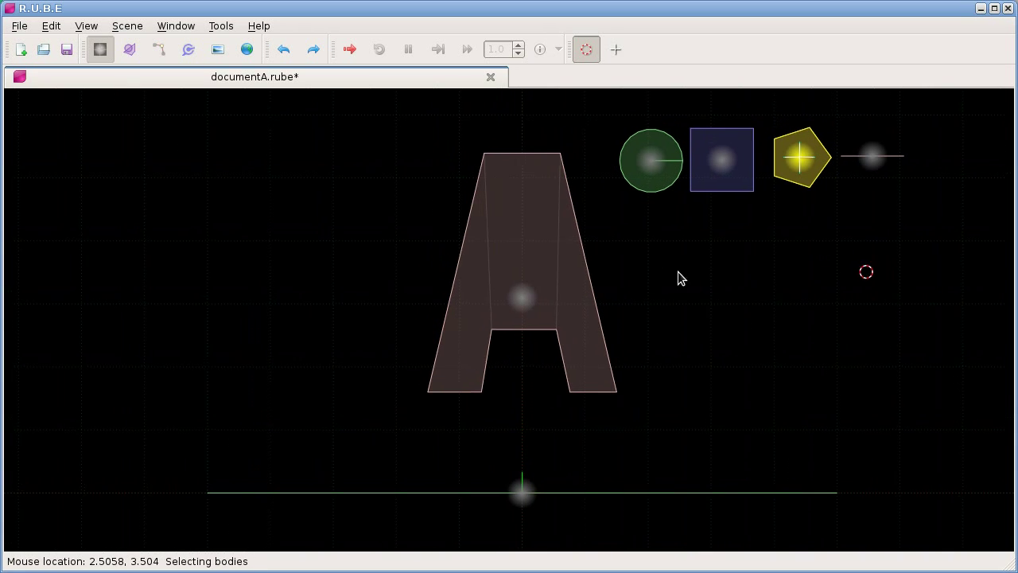
Select the A body by itself and open the Edit menu, closing it without pasting
click(523, 296)
click(529, 296)
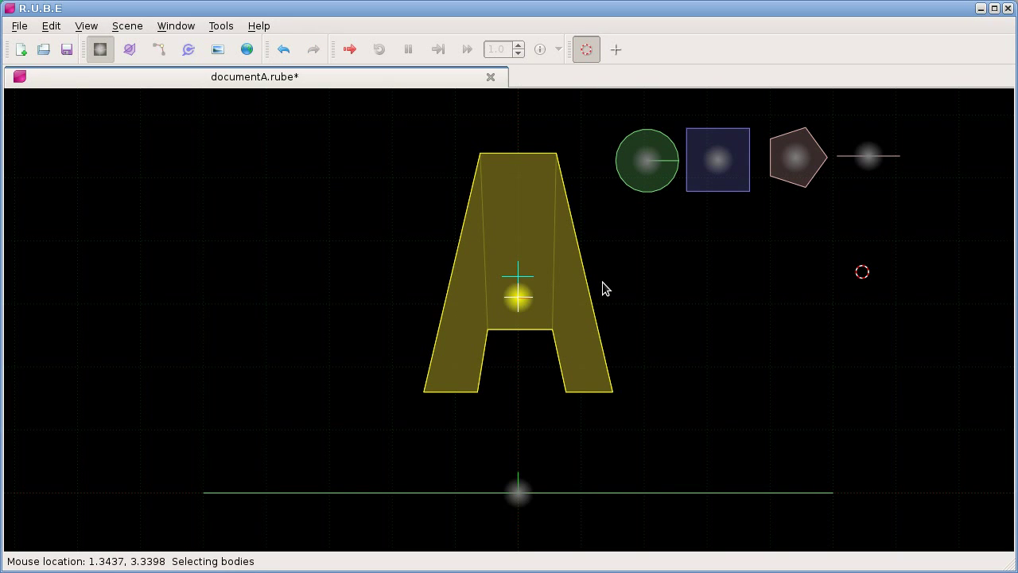
click(54, 27)
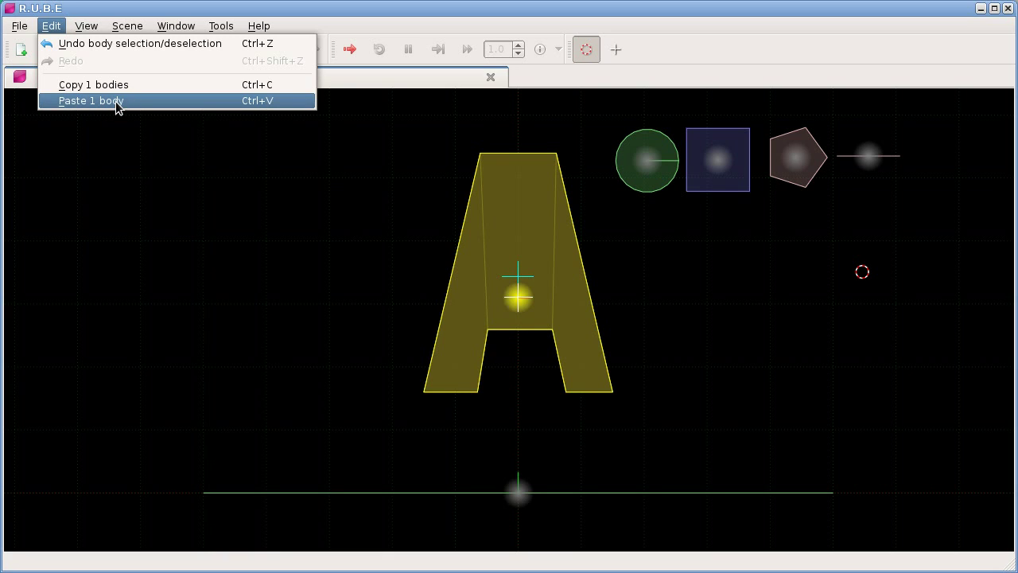
click(167, 165)
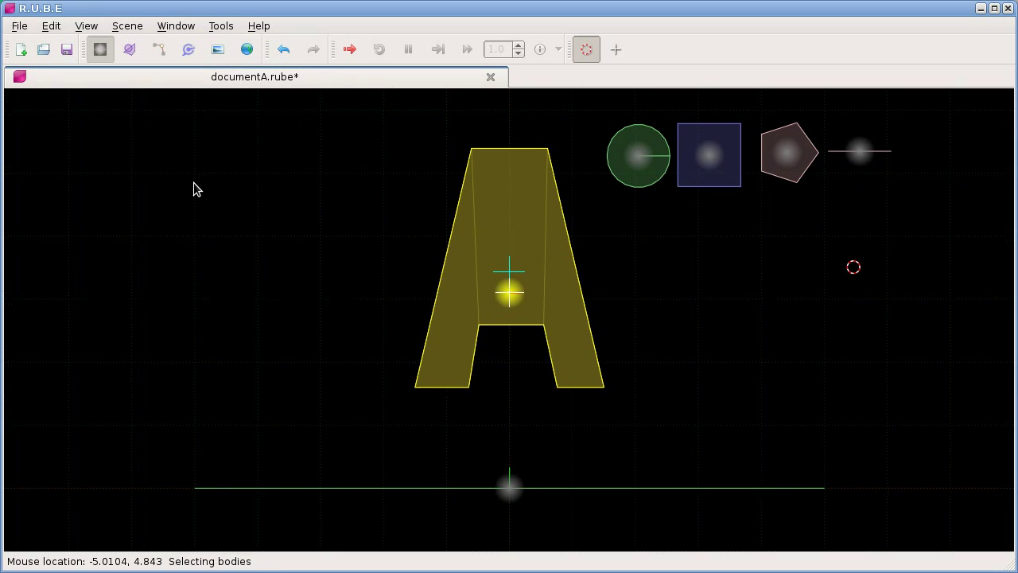
right_drag(196, 188, 186, 188)
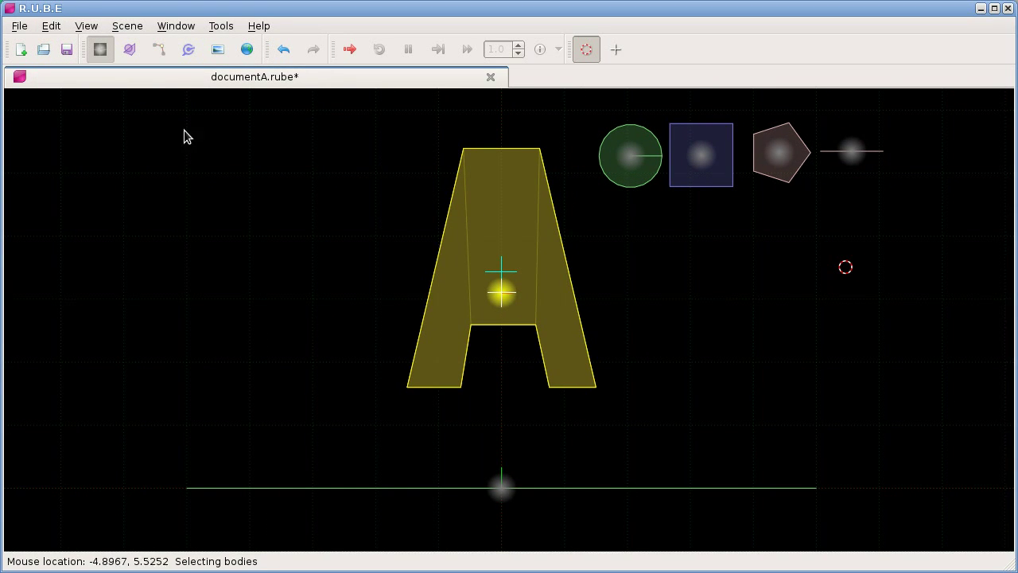
Launch gedit from Applications and paste the body1 JSON from the clipboard into a new document
click(97, 4)
mouse_move(77, 28)
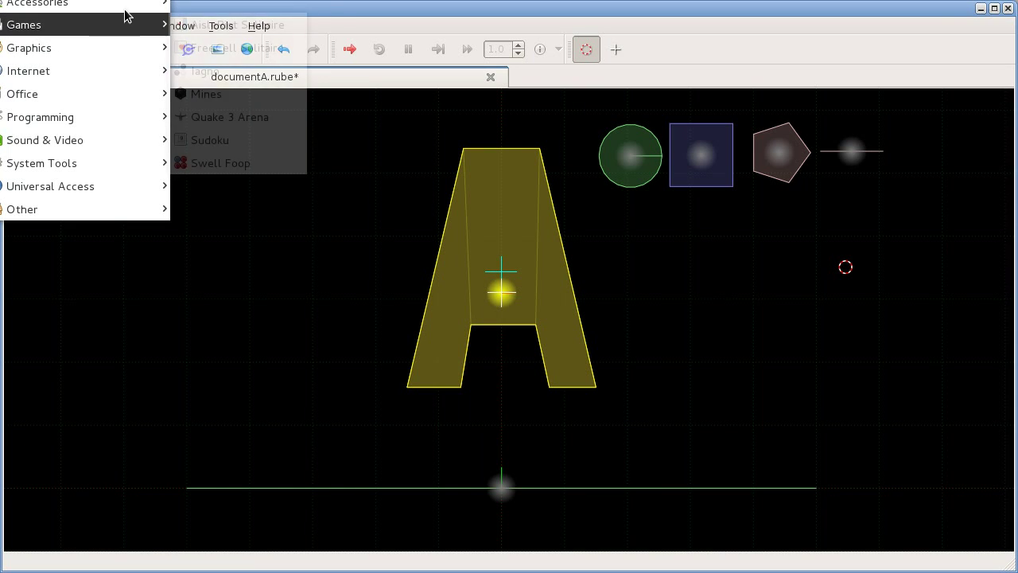
mouse_move(104, 5)
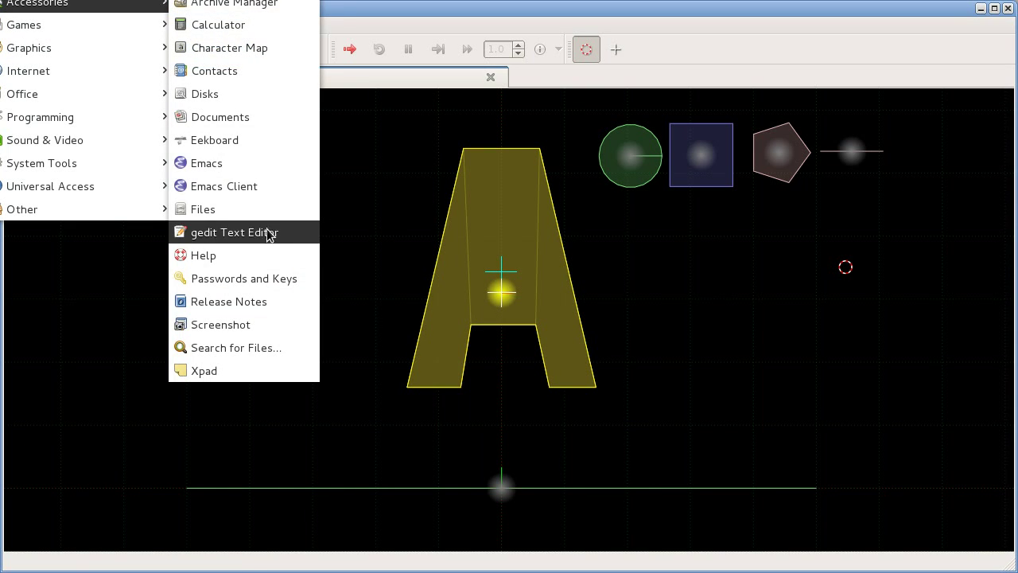
click(268, 232)
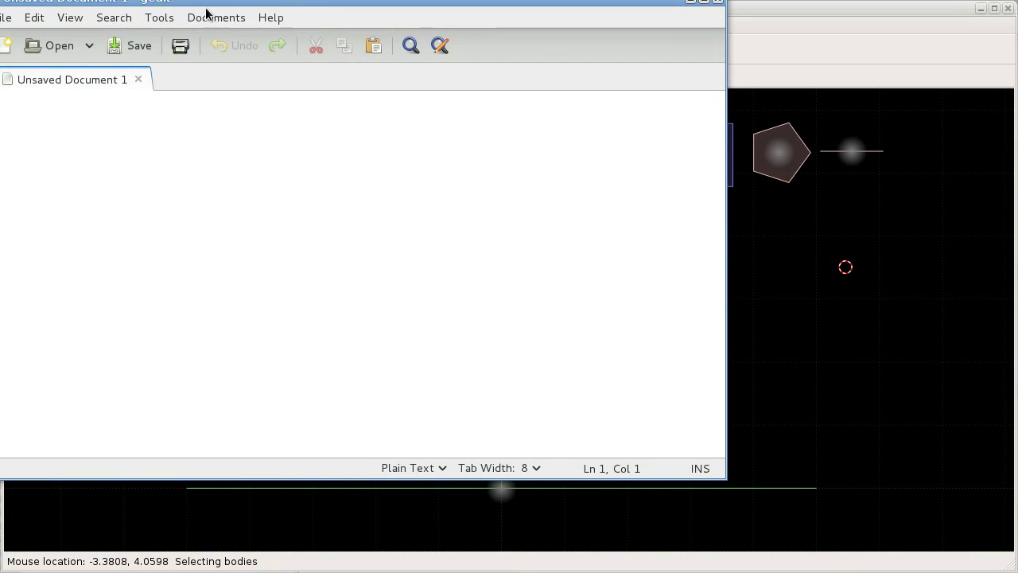
drag(226, 3, 324, 38)
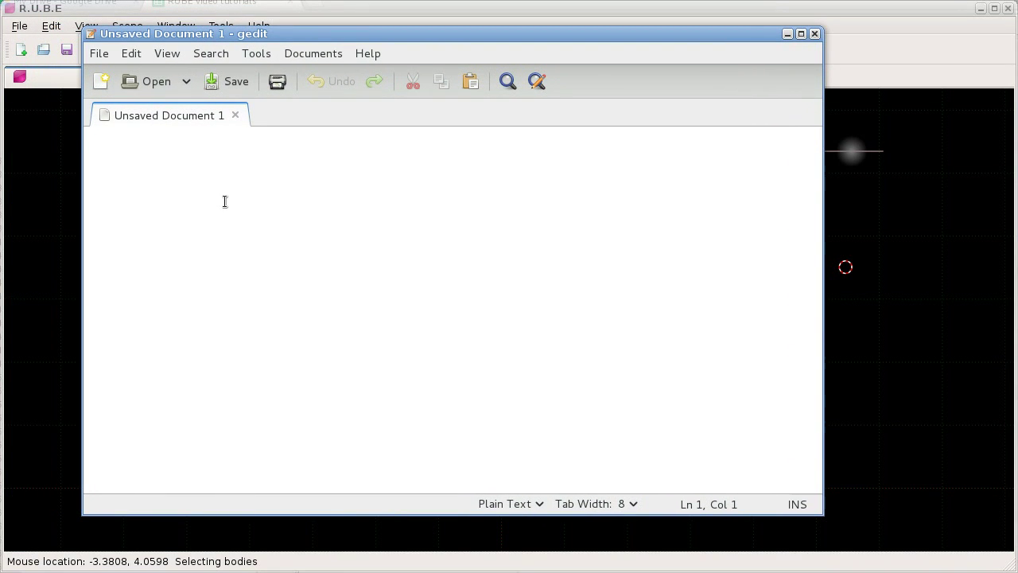
key(ctrl+v)
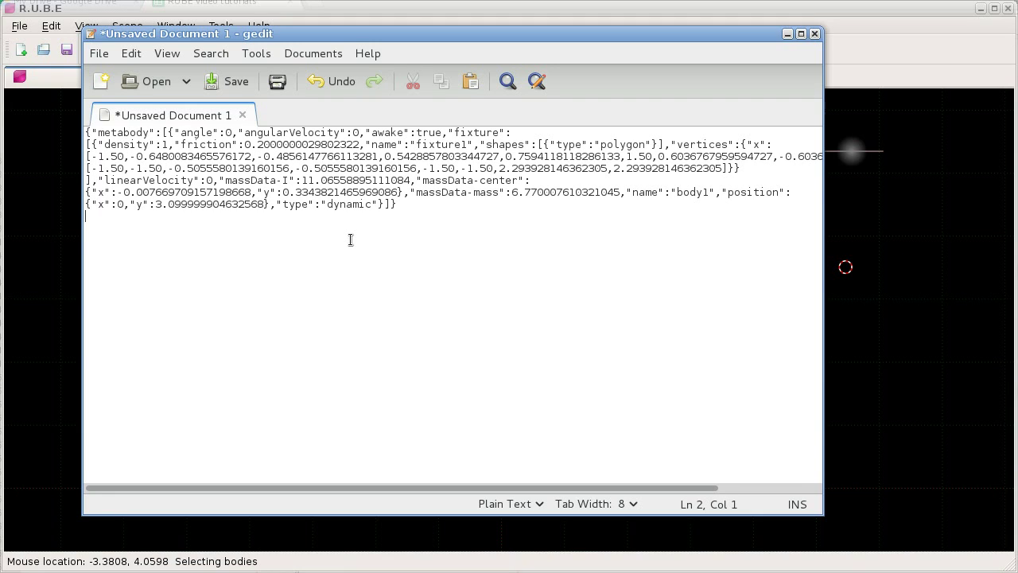
Change the body's angle value in the gedit JSON from 0 to 1
alt+drag(312, 64, 377, 386)
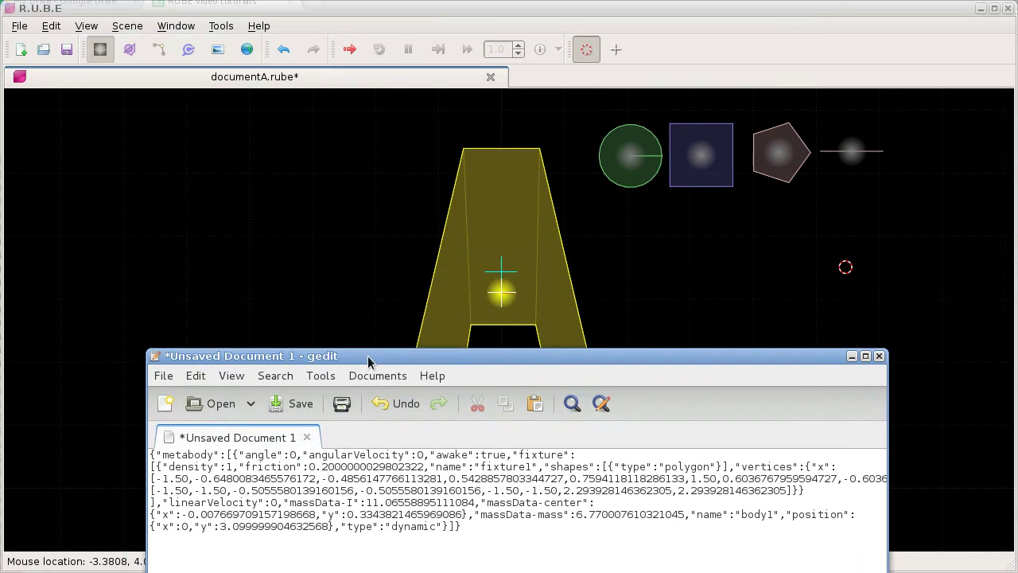
drag(428, 354, 413, 195)
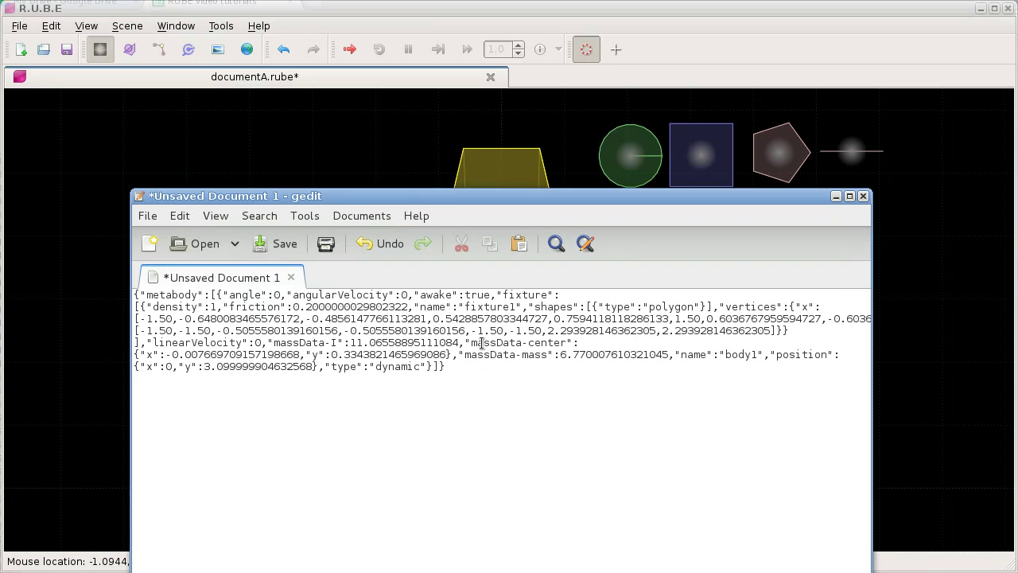
double_click(276, 295)
click(446, 367)
key(shift+Left)
text(1)
Copy the entire edited body JSON to the clipboard
drag(446, 367, 109, 296)
right_click(225, 318)
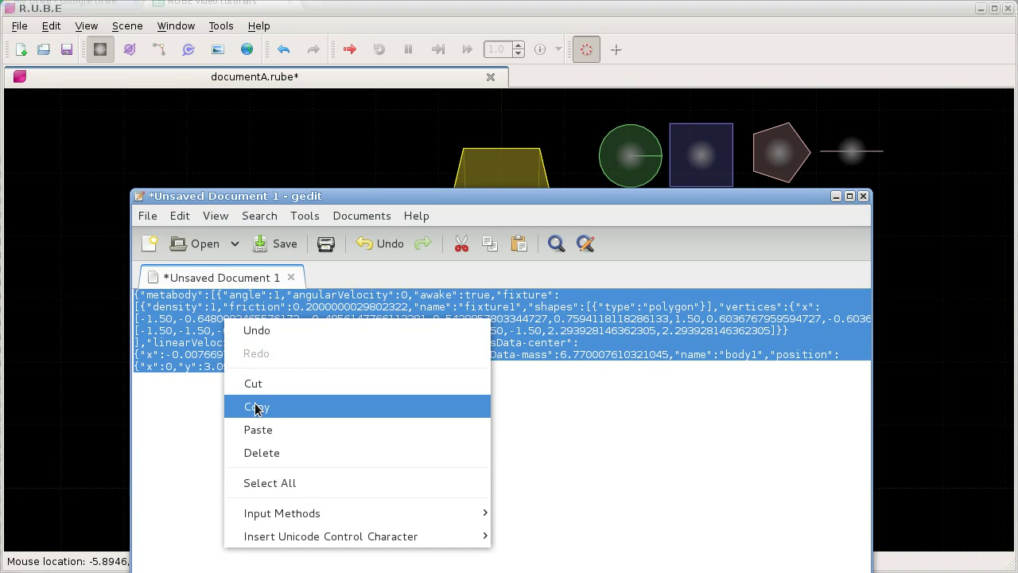
click(269, 405)
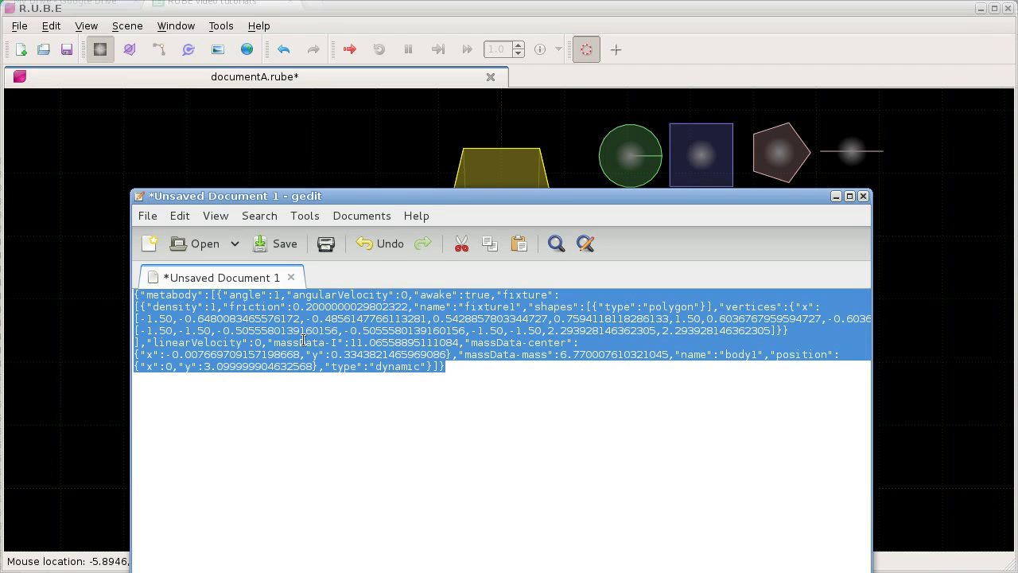
Paste the angle-1 body from the clipboard into the scene over the original A
click(171, 9)
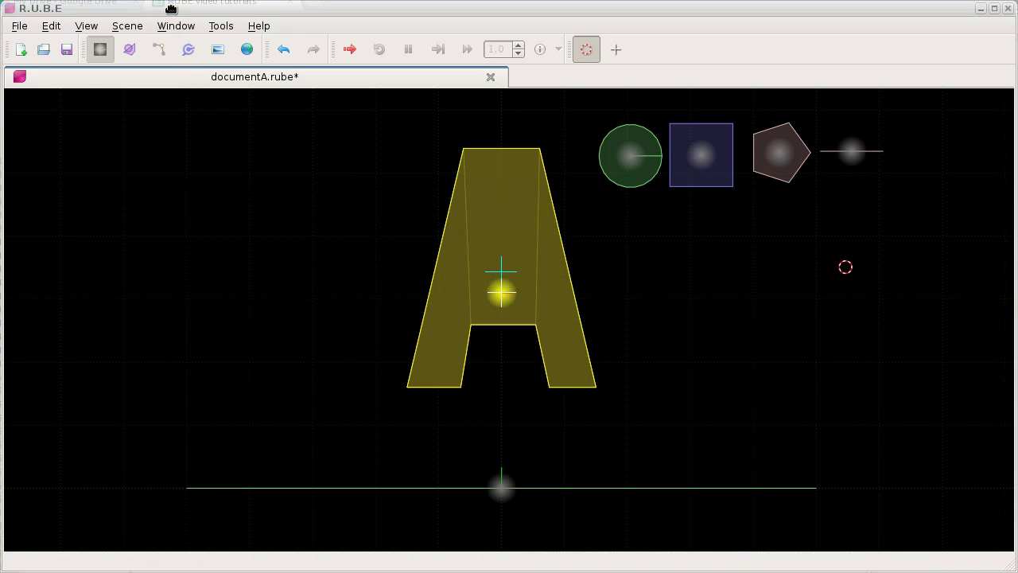
click(54, 27)
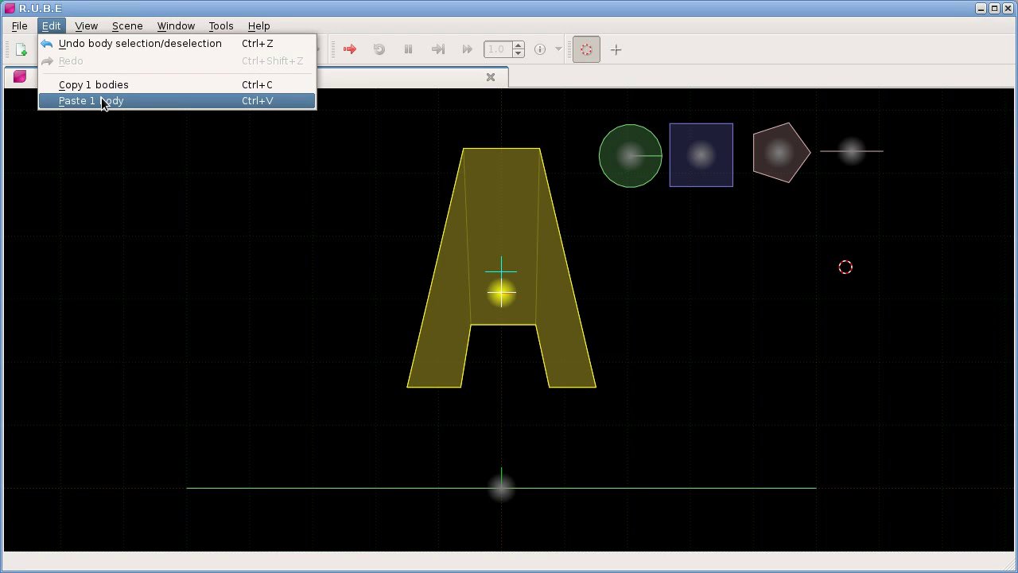
click(327, 265)
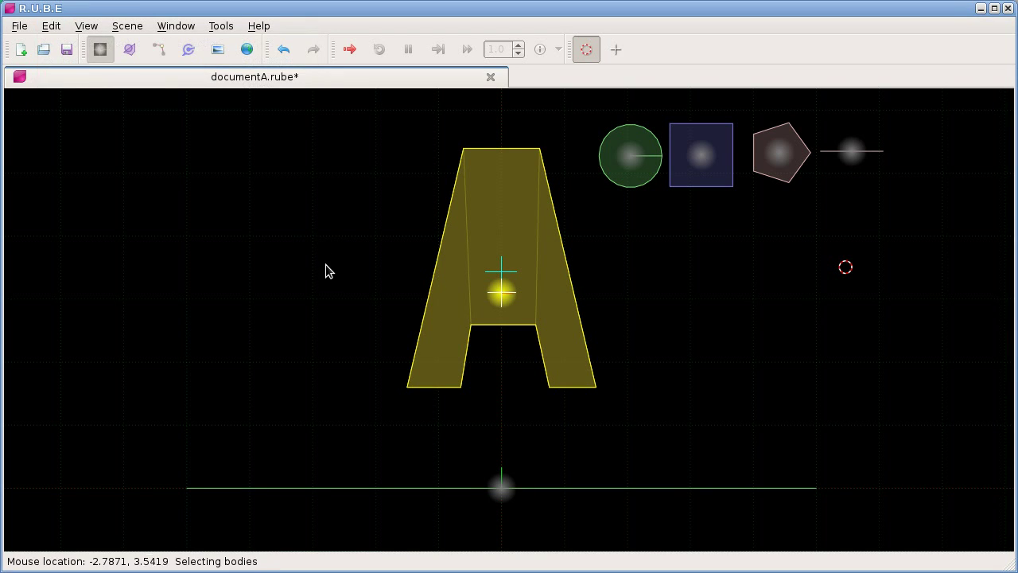
right_drag(325, 264, 311, 261)
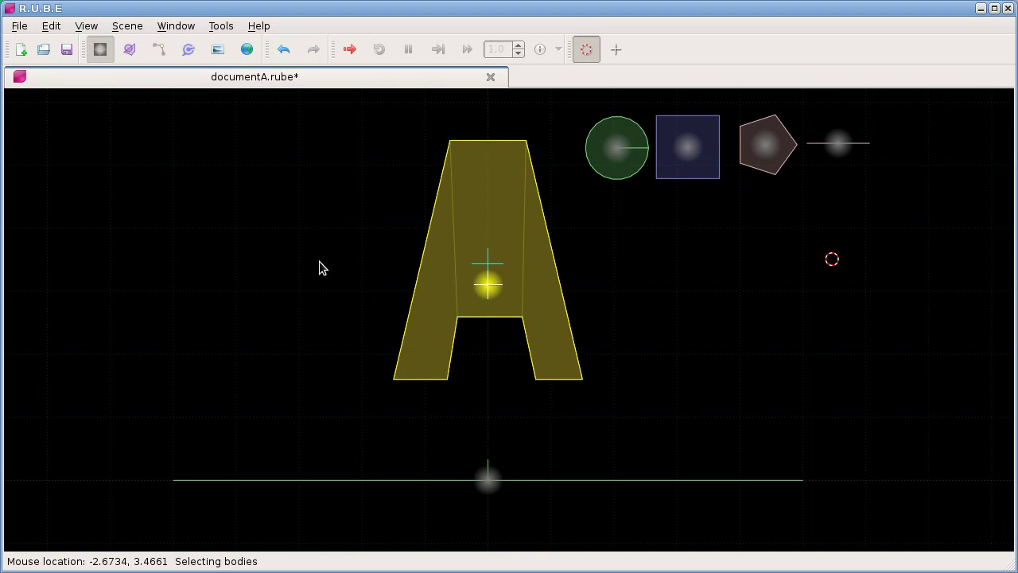
key(ctrl+v)
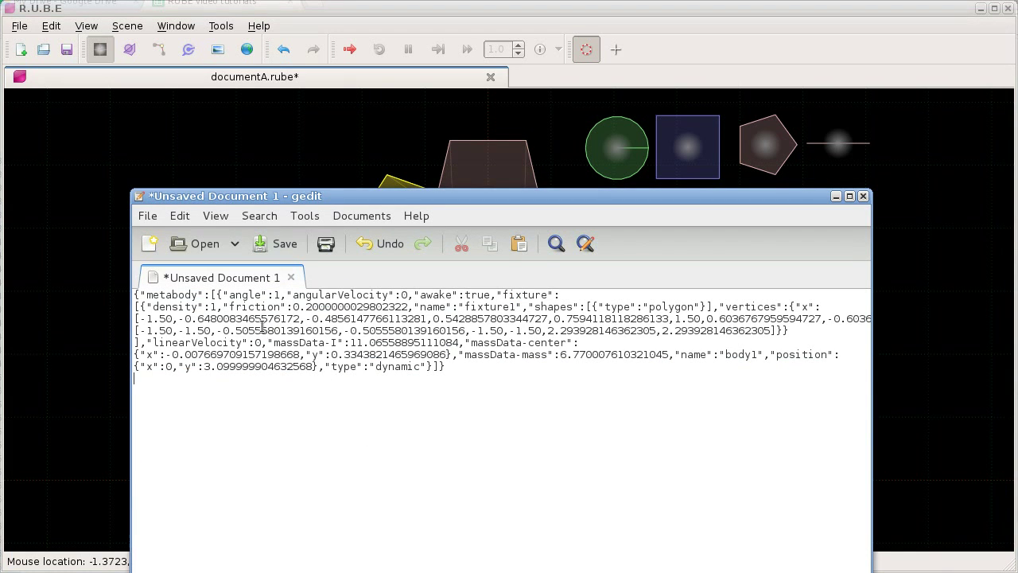
Highlight the angle value in the JSON and bring the gedit window back up
drag(268, 296, 282, 296)
click(301, 139)
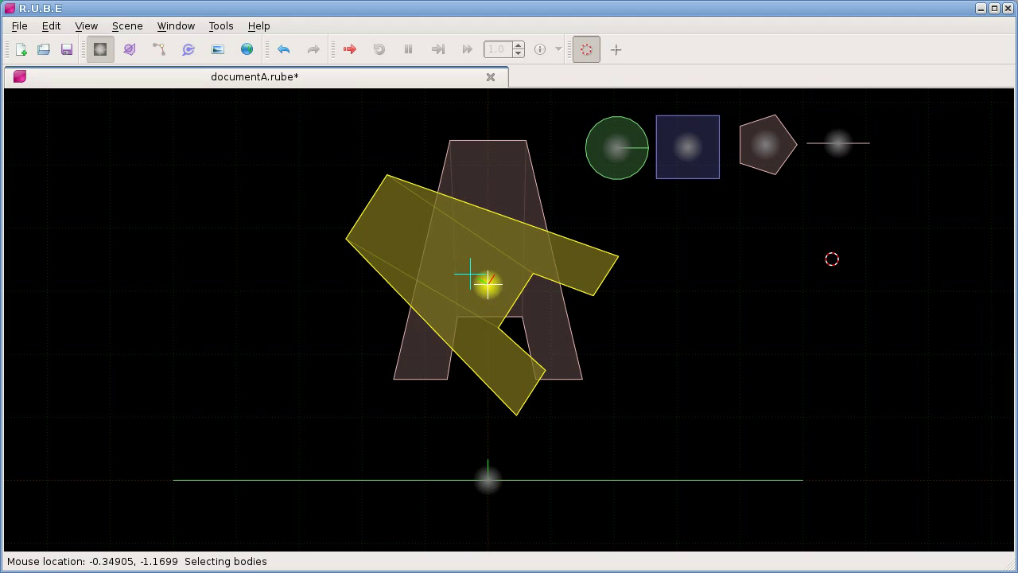
key(alt+Tab)
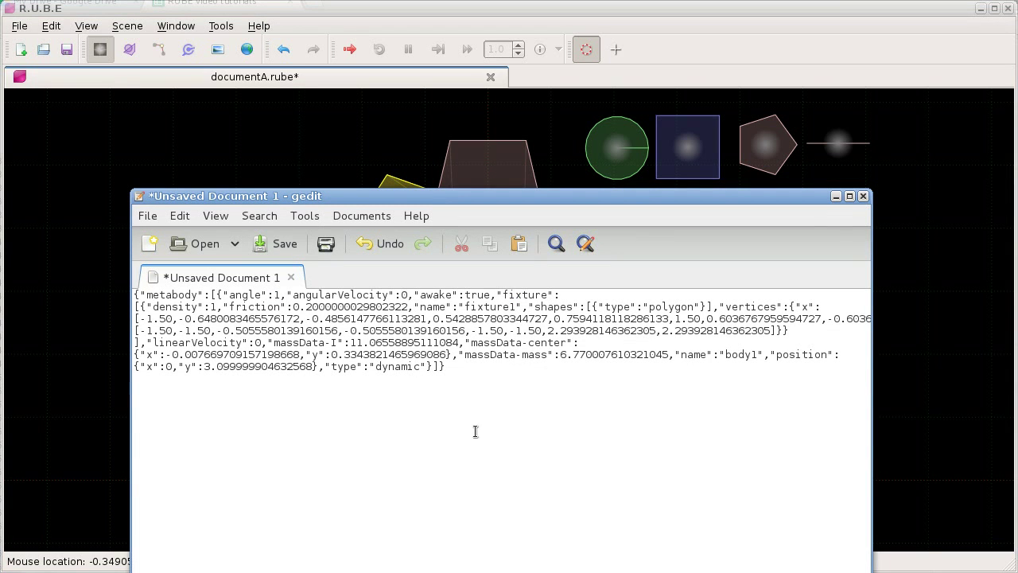
Copy a partial JSON fragment starting at the density value
drag(450, 367, 133, 294)
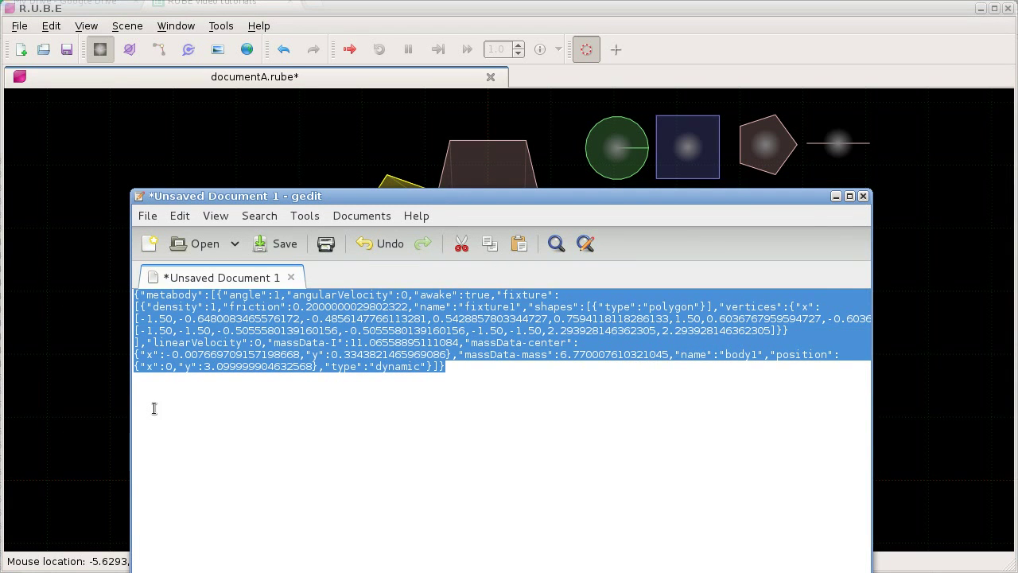
click(236, 332)
drag(204, 306, 261, 318)
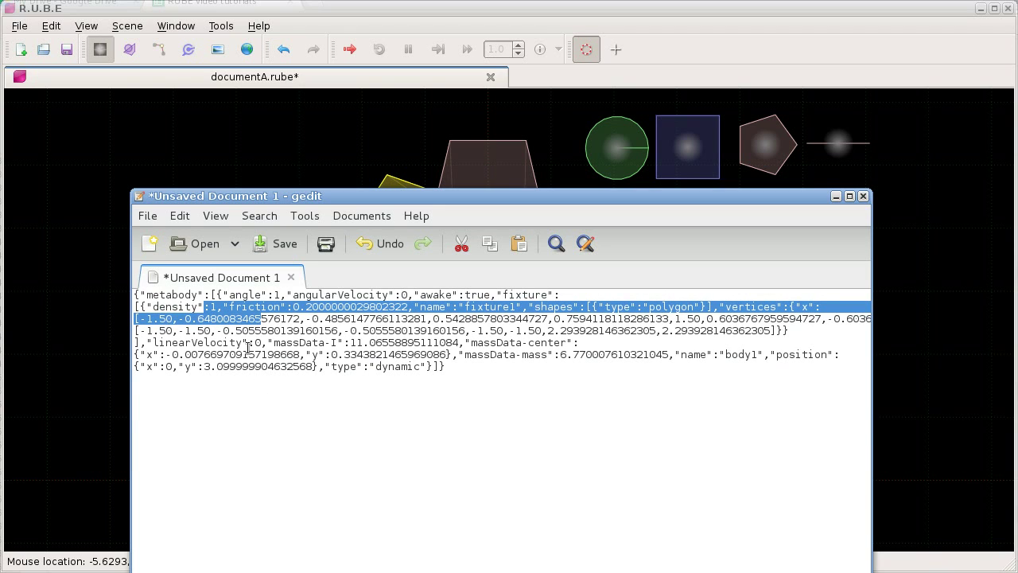
right_click(243, 307)
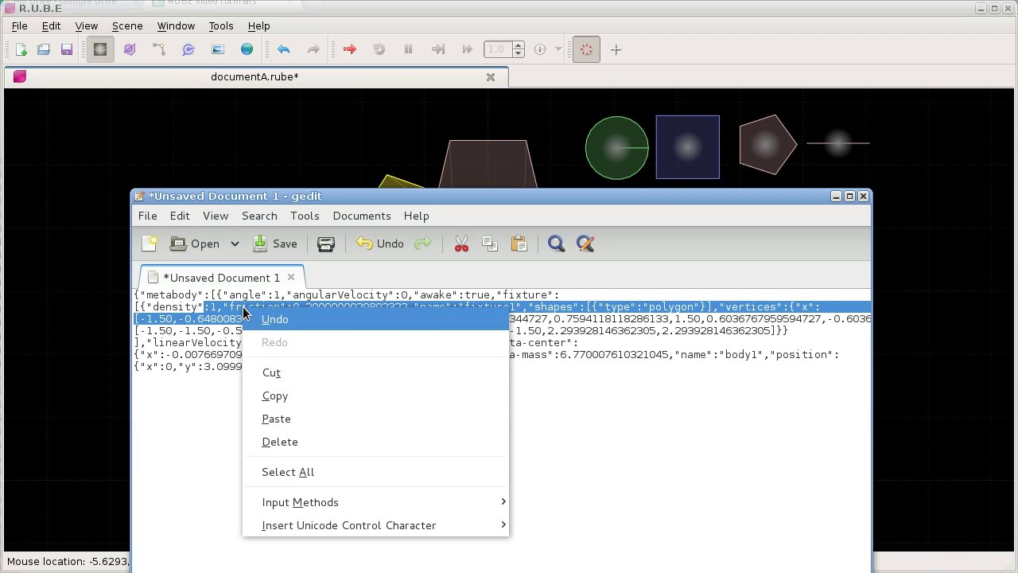
click(276, 395)
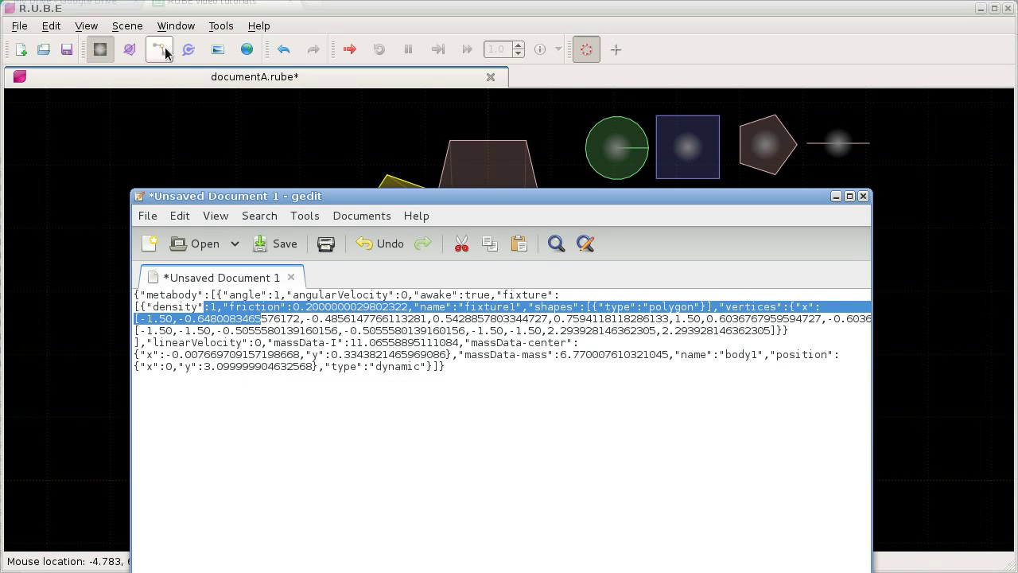
Check R.U.B.E's Edit menu, find Paste unavailable for the fragment, and close it
click(149, 11)
click(51, 25)
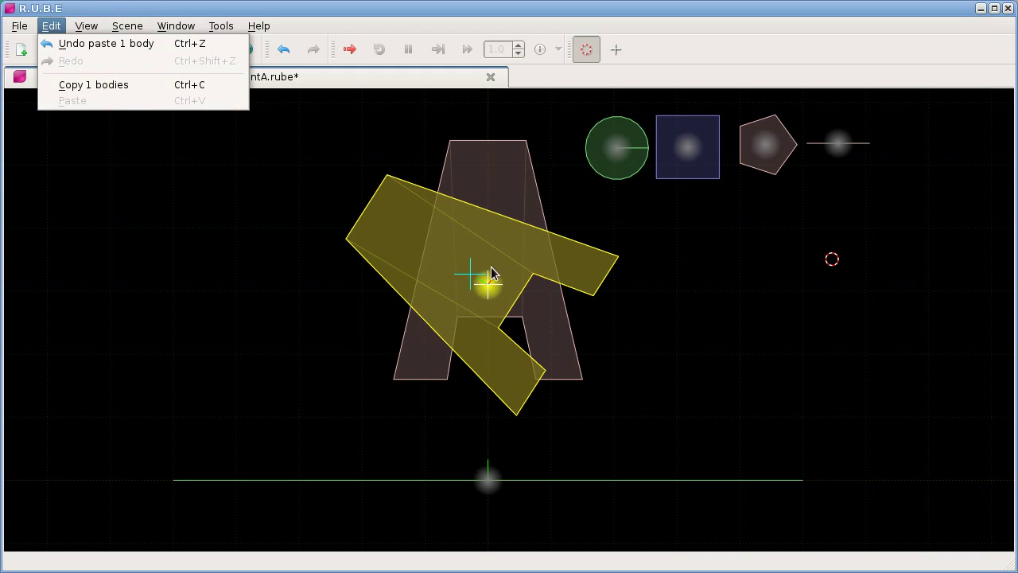
click(324, 297)
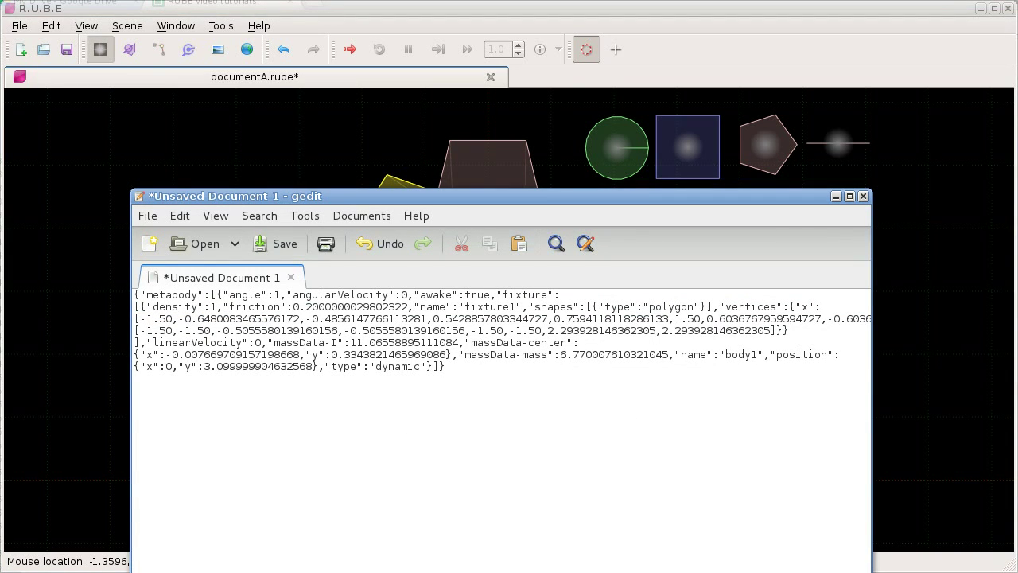
Shrink the gedit window from its corner and highlight the word 'metabody' in the JSON
drag(871, 571, 846, 482)
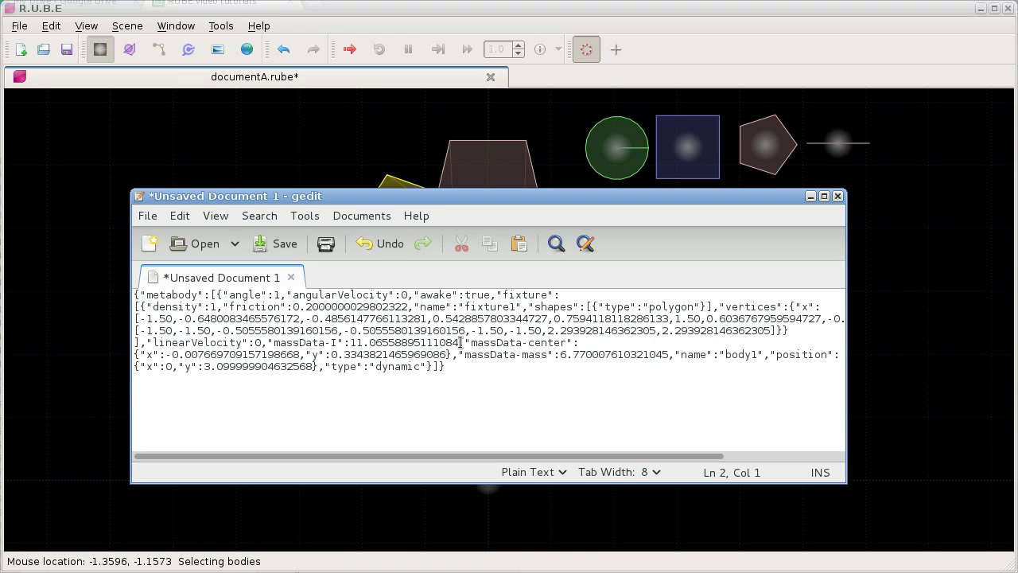
drag(452, 367, 159, 290)
key(ctrl+End)
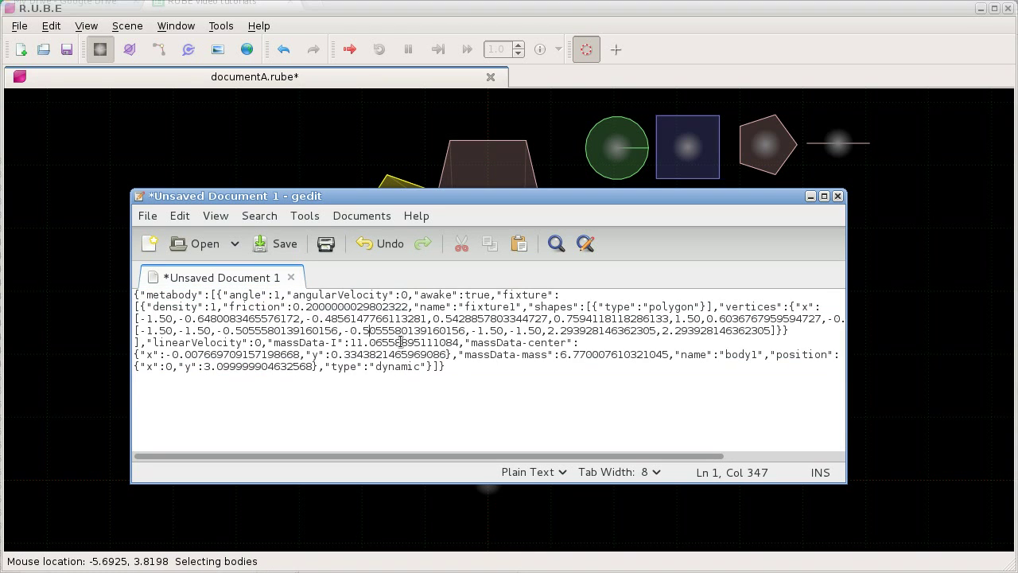
drag(445, 367, 392, 358)
click(355, 343)
drag(448, 367, 309, 242)
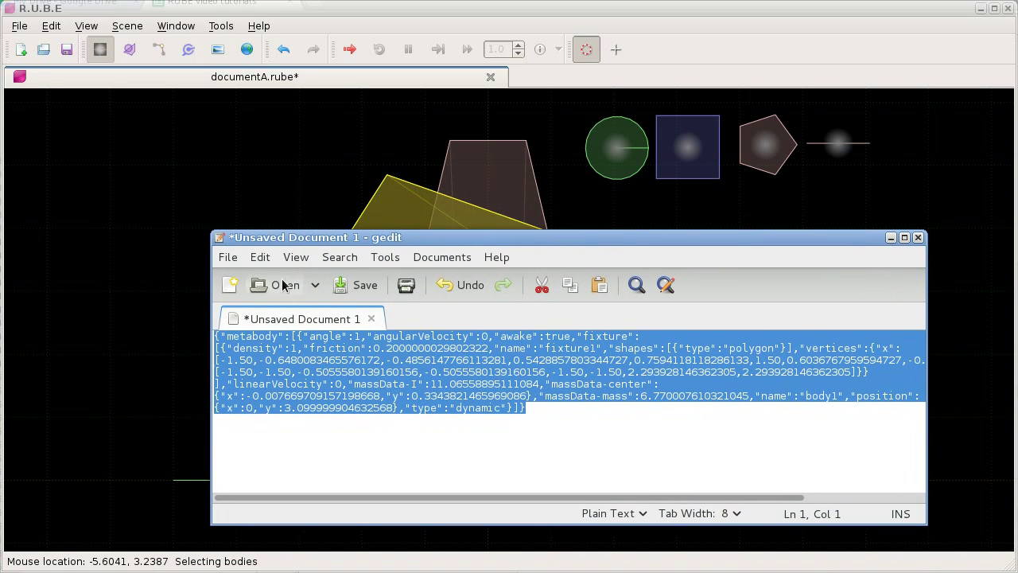
click(253, 336)
drag(226, 336, 277, 336)
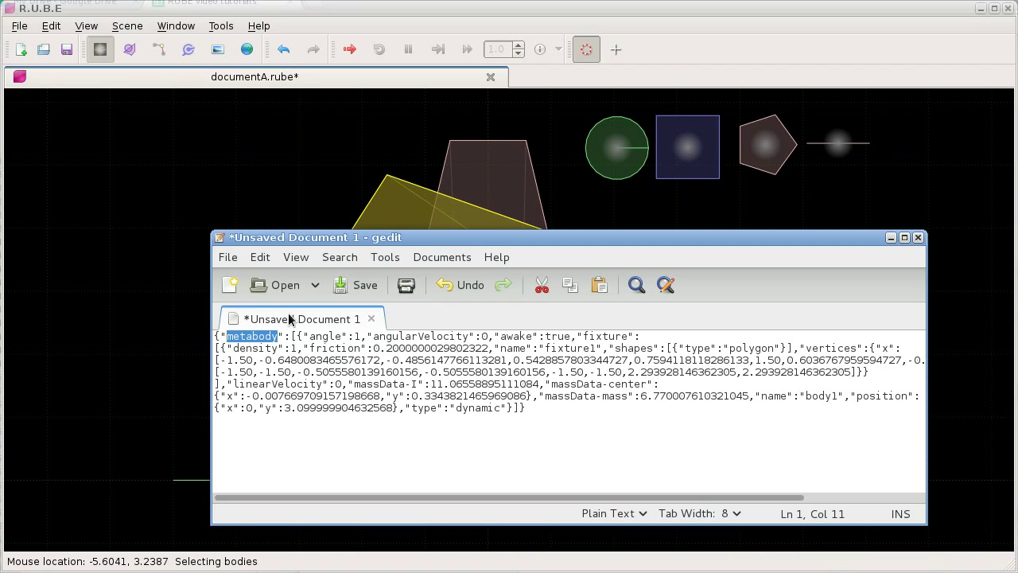
Reposition the gedit window slightly and clear the 'metabody' highlight
drag(303, 238, 328, 232)
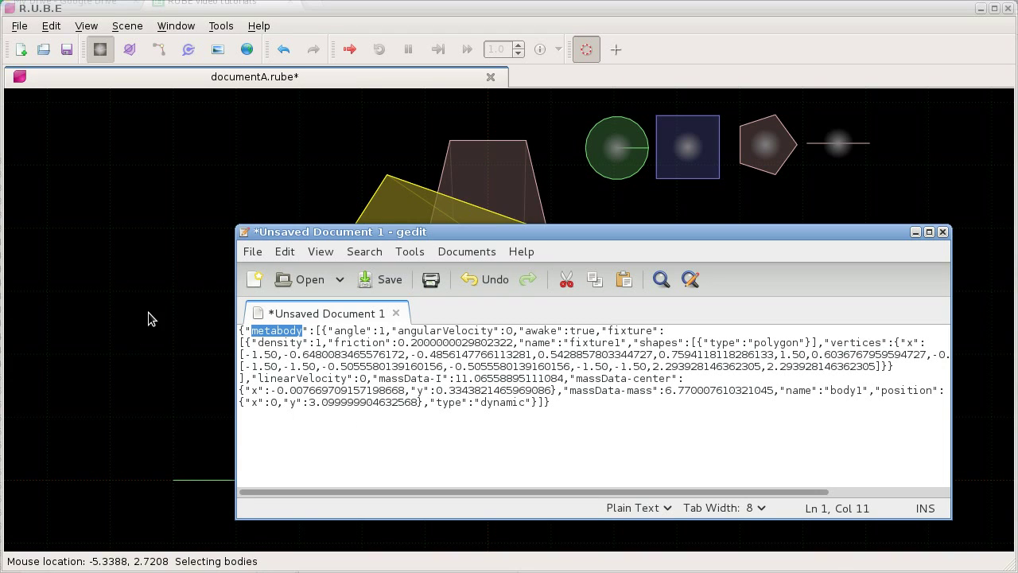
drag(357, 232, 334, 230)
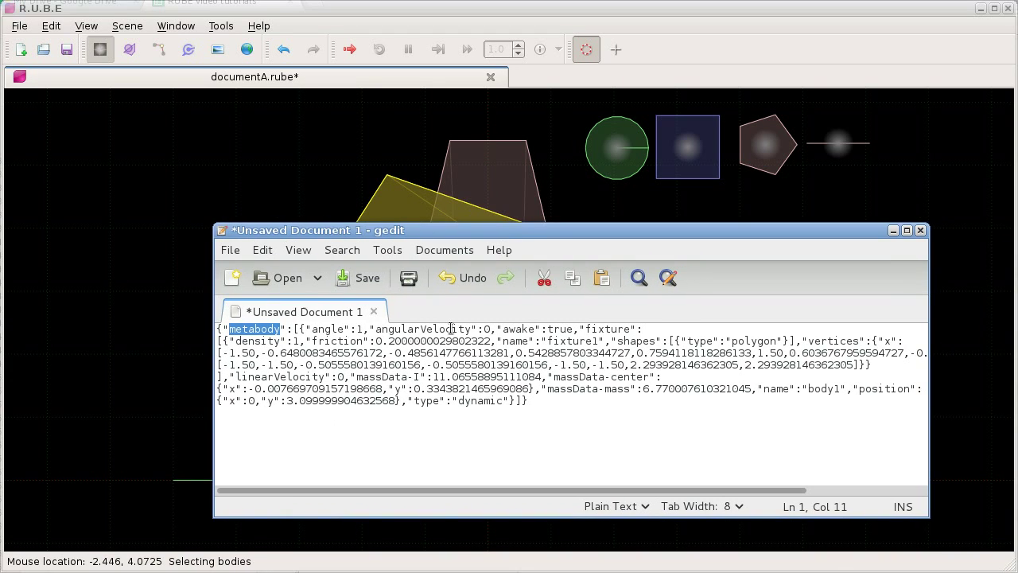
click(564, 404)
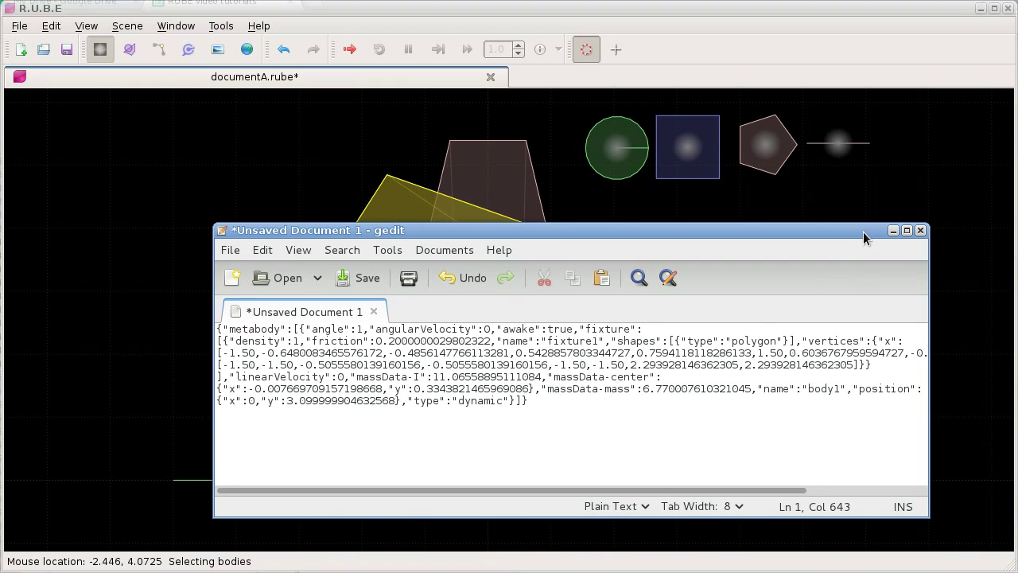
drag(865, 232, 860, 232)
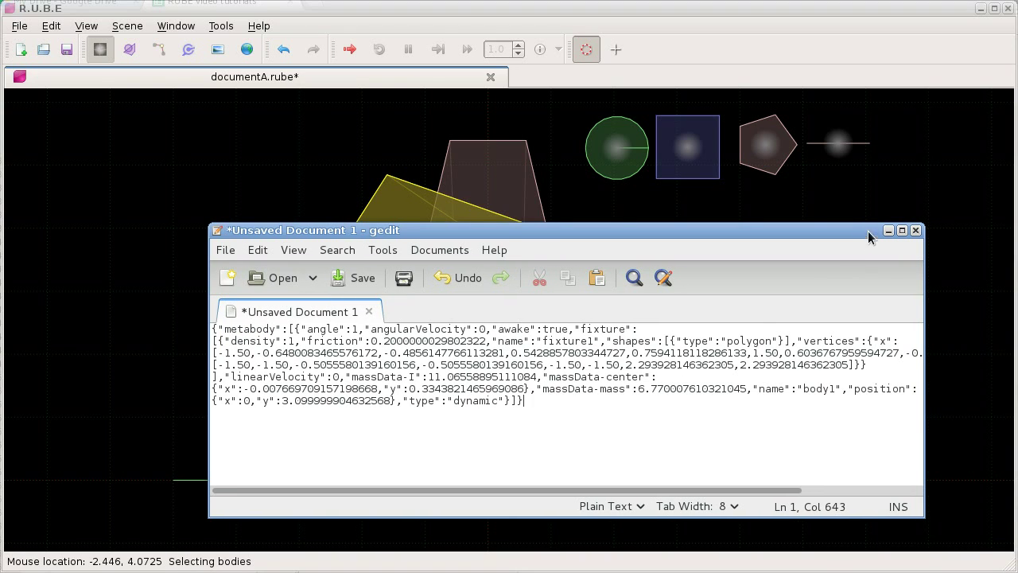
Close gedit without saving, then undo twice to remove the tilted A copy
click(916, 230)
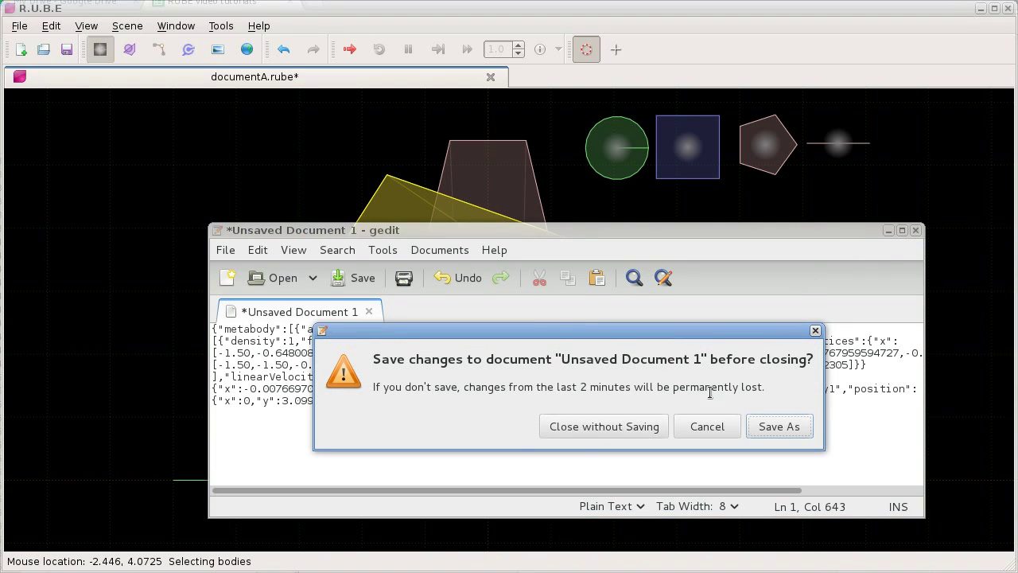
click(597, 426)
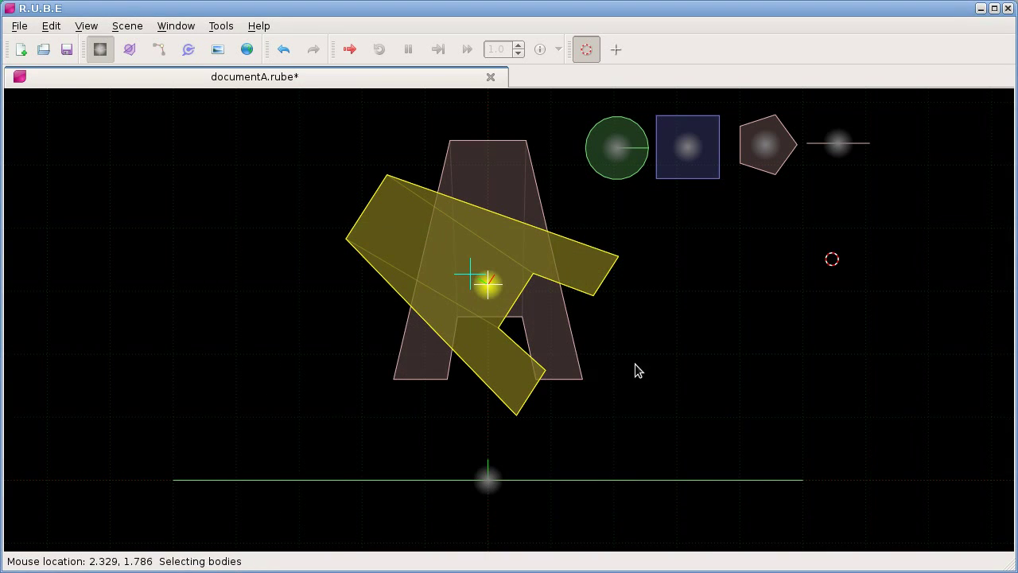
key(ctrl+z)
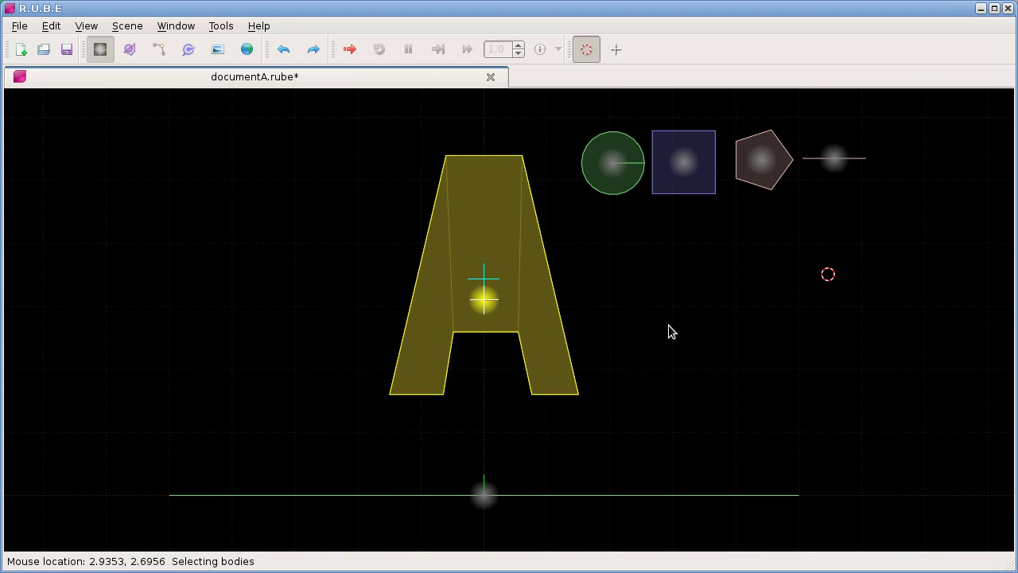
key(ctrl+z)
right_drag(666, 307, 649, 320)
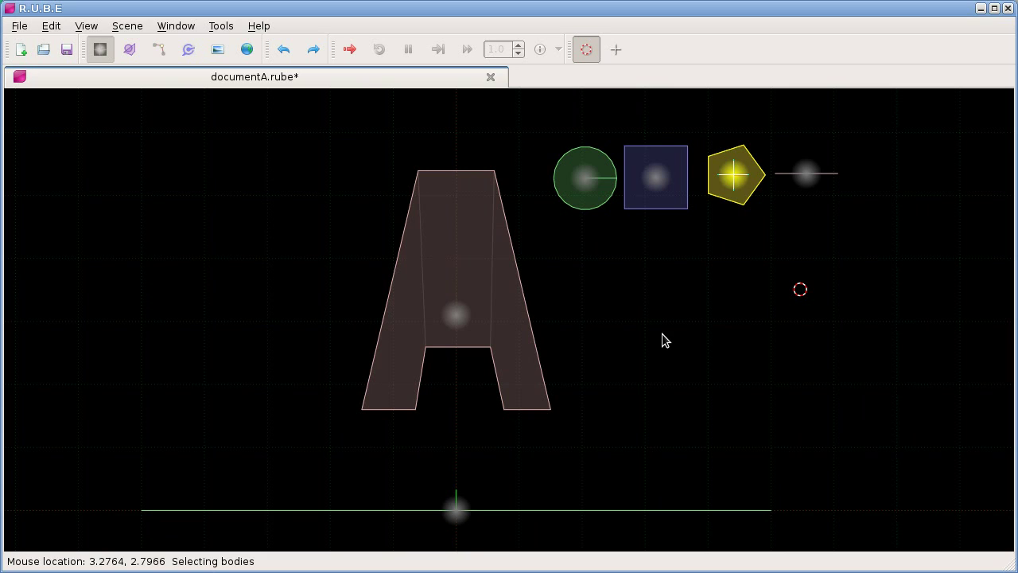